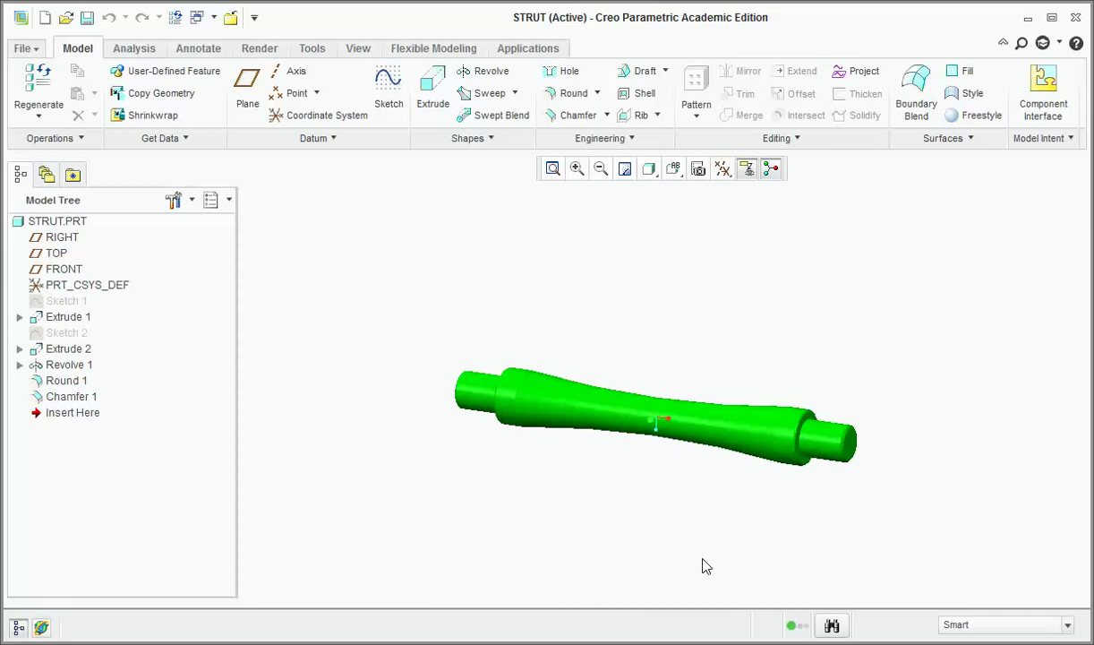
Step: Switch to the Primer_Creo_1.pdf guide in the browser and read the Module 2 strut scenario and the Step 1 instructions
mouse_move(675, 541)
middle_down()
mouse_move(643, 434)
mouse_move(783, 509)
mouse_move(810, 560)
middle_up()
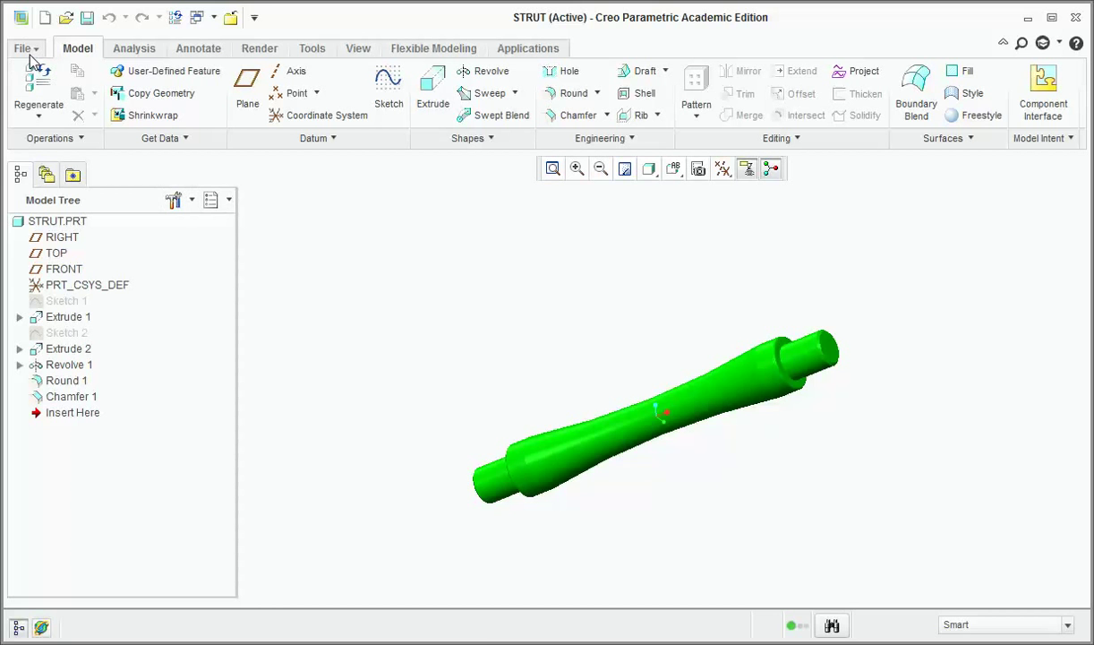
mouse_move(565, 643)
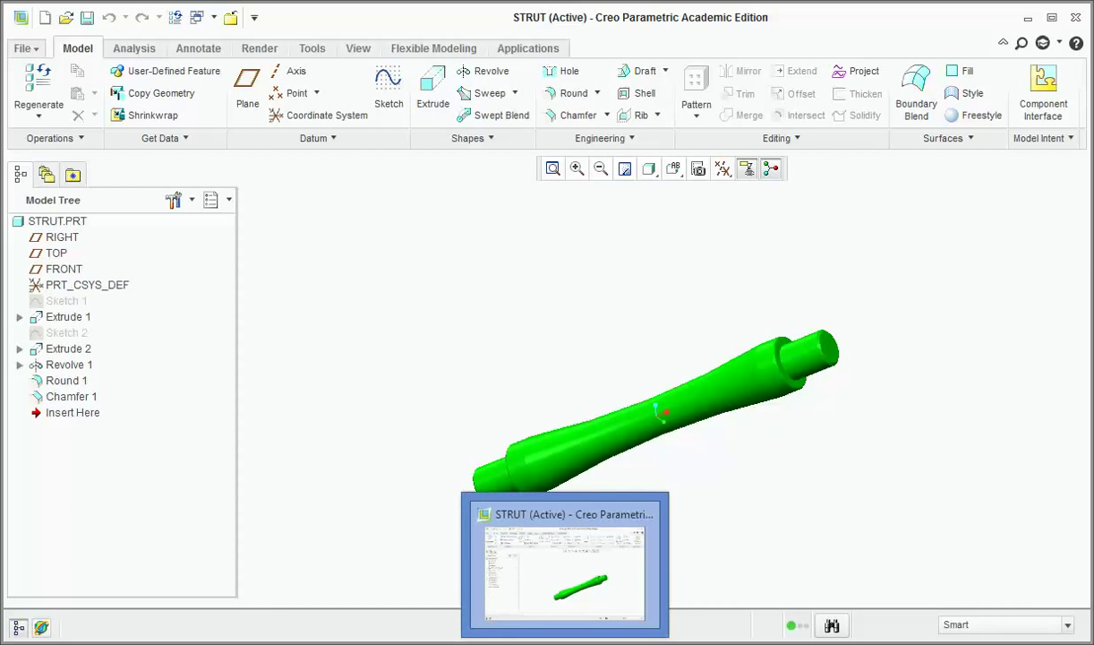
click(574, 643)
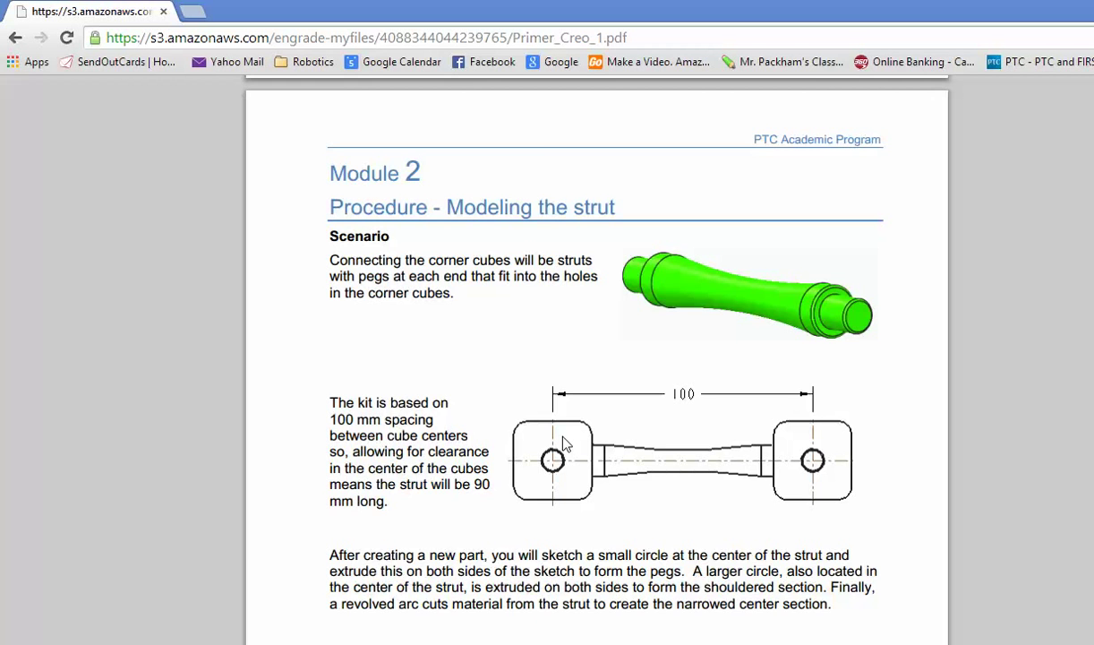
scroll(574, 373, down, 6)
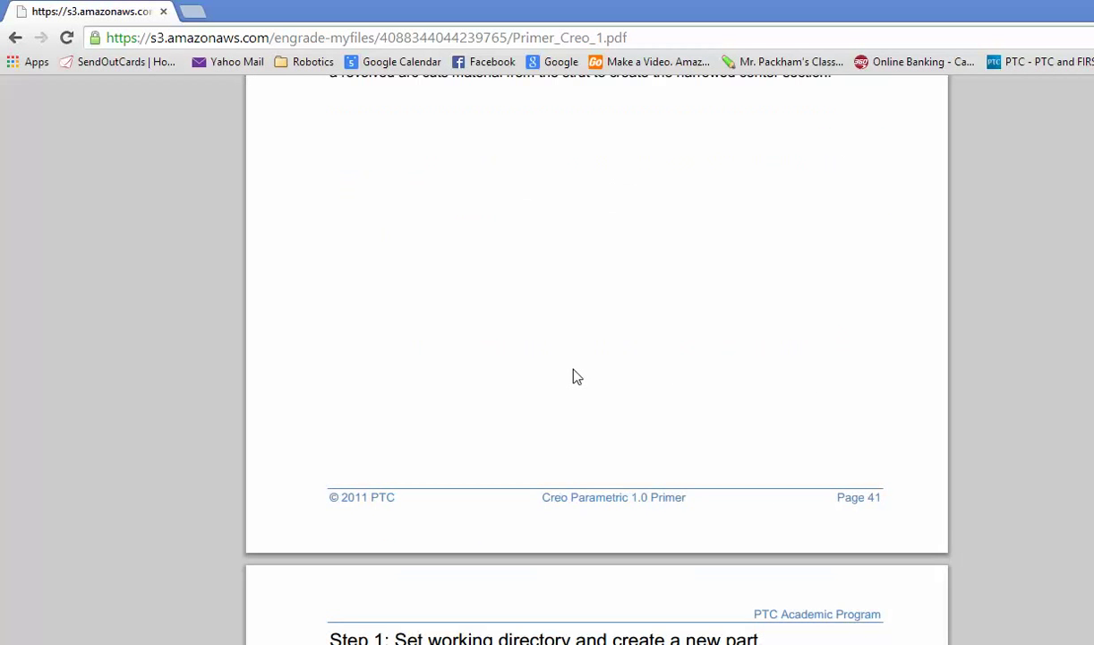
scroll(575, 376, up, 4)
scroll(575, 376, up, 1)
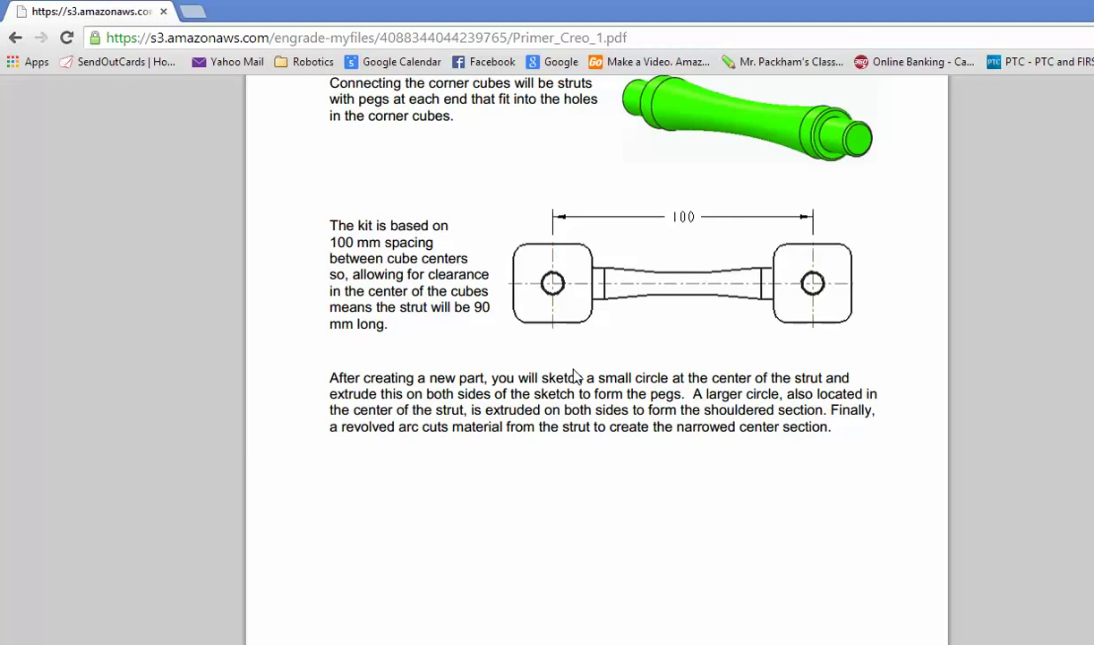
scroll(574, 376, down, 9)
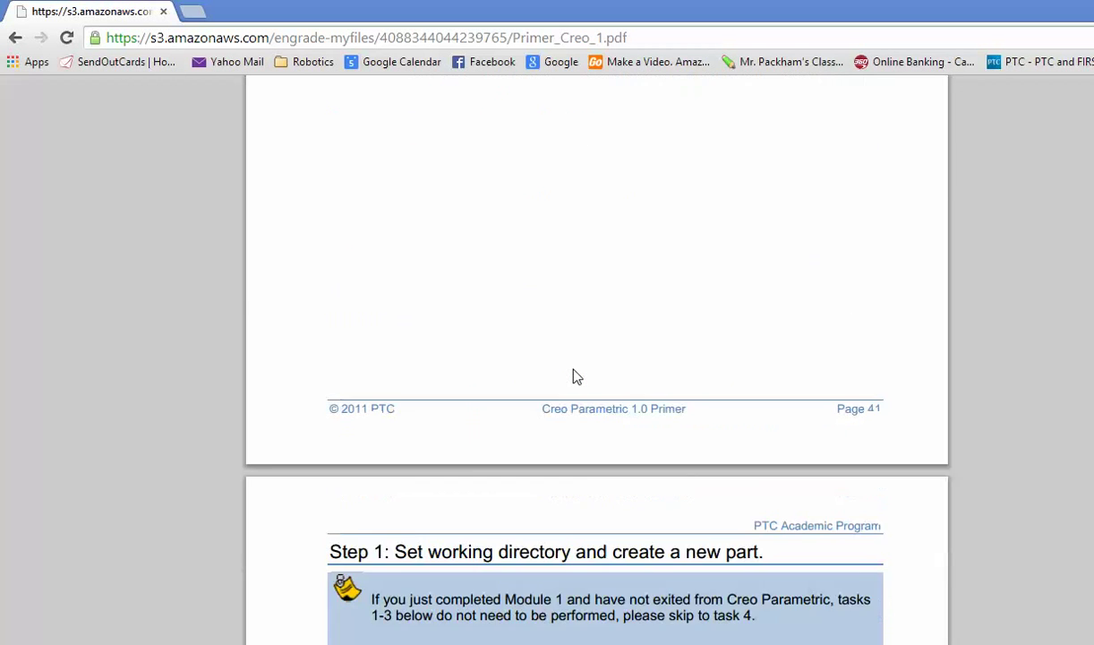
scroll(576, 376, down, 5)
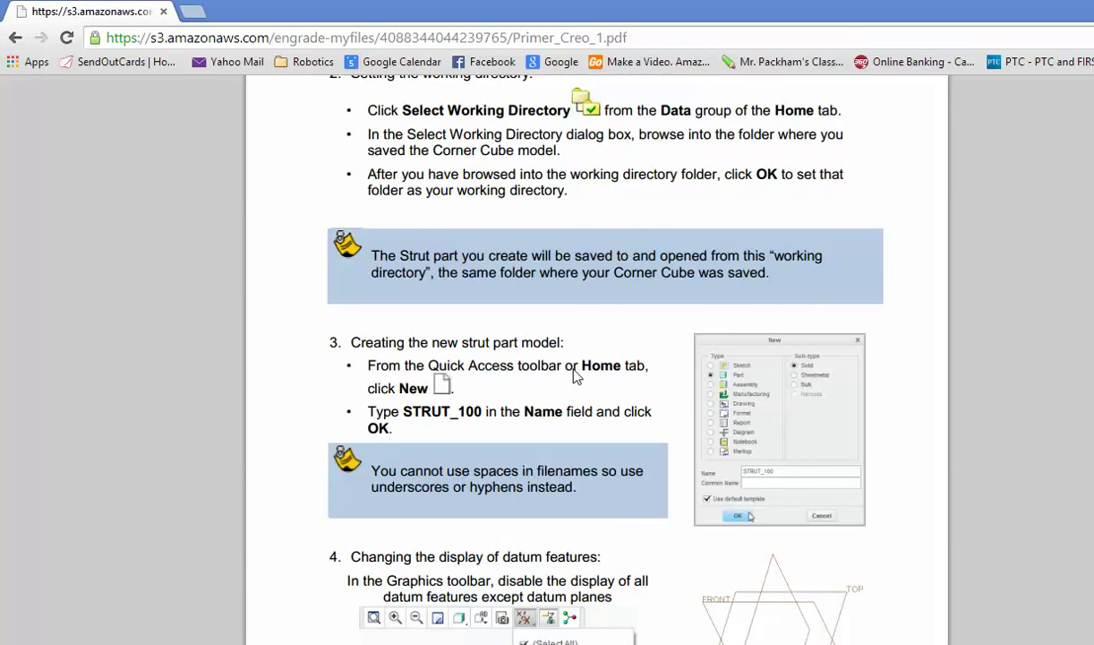
scroll(575, 376, down, 2)
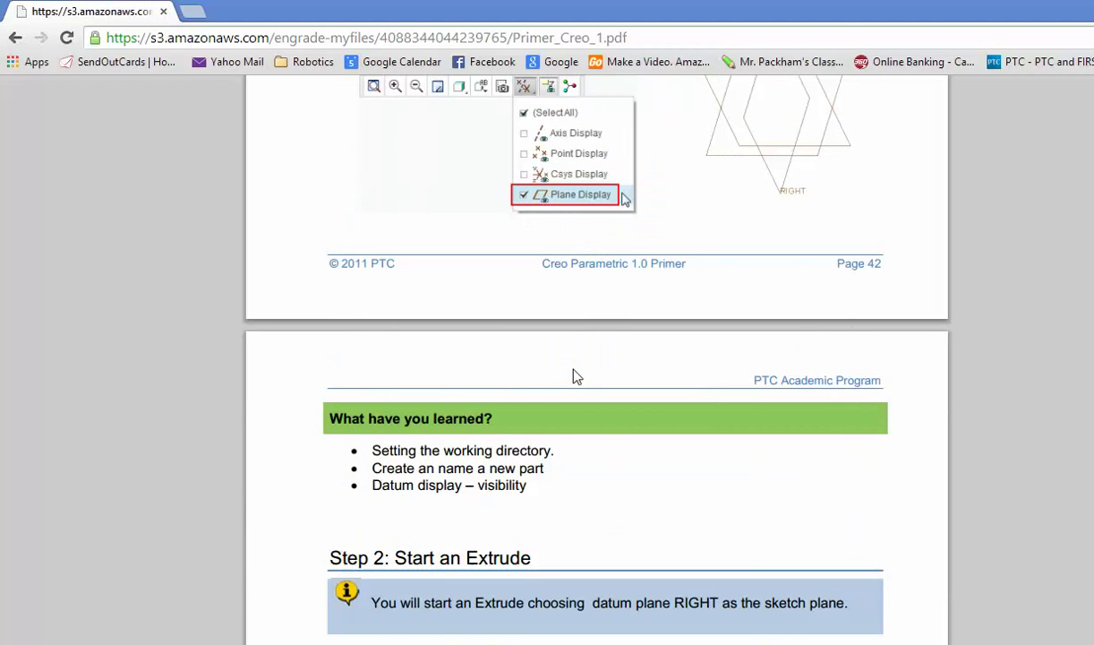
scroll(577, 376, up, 9)
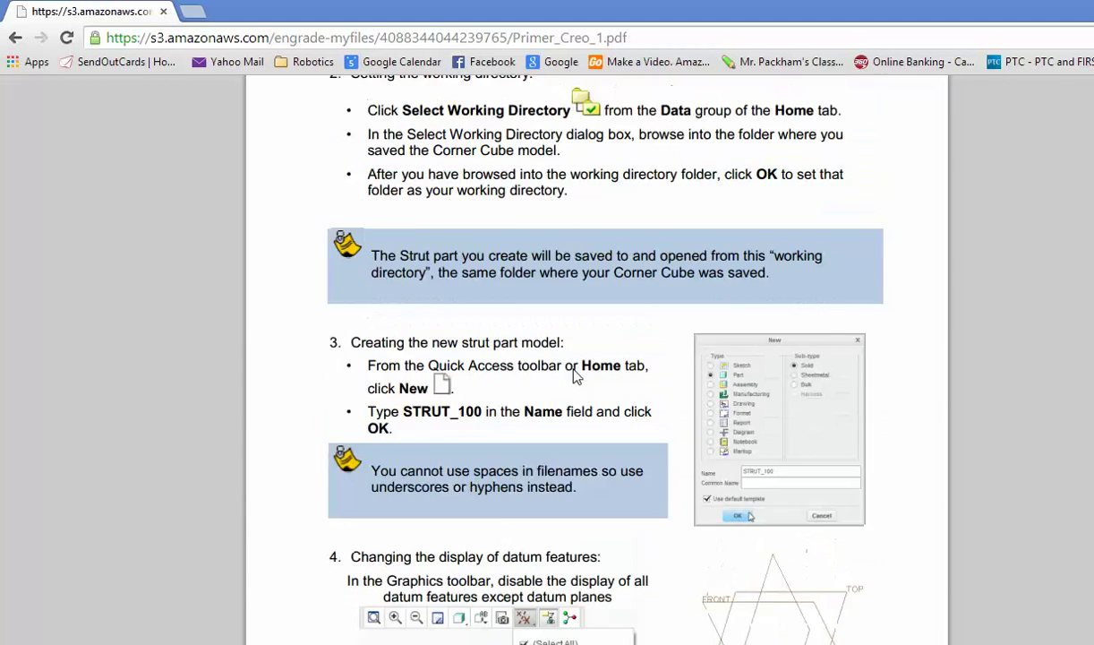
scroll(576, 376, up, 1)
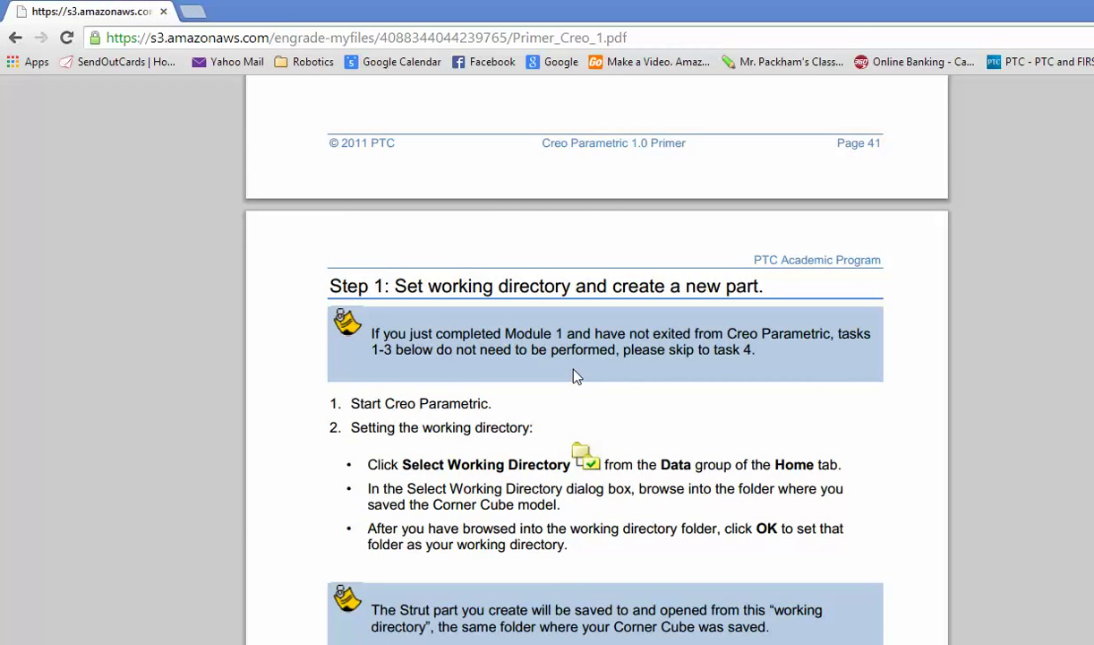
scroll(576, 376, down, 1)
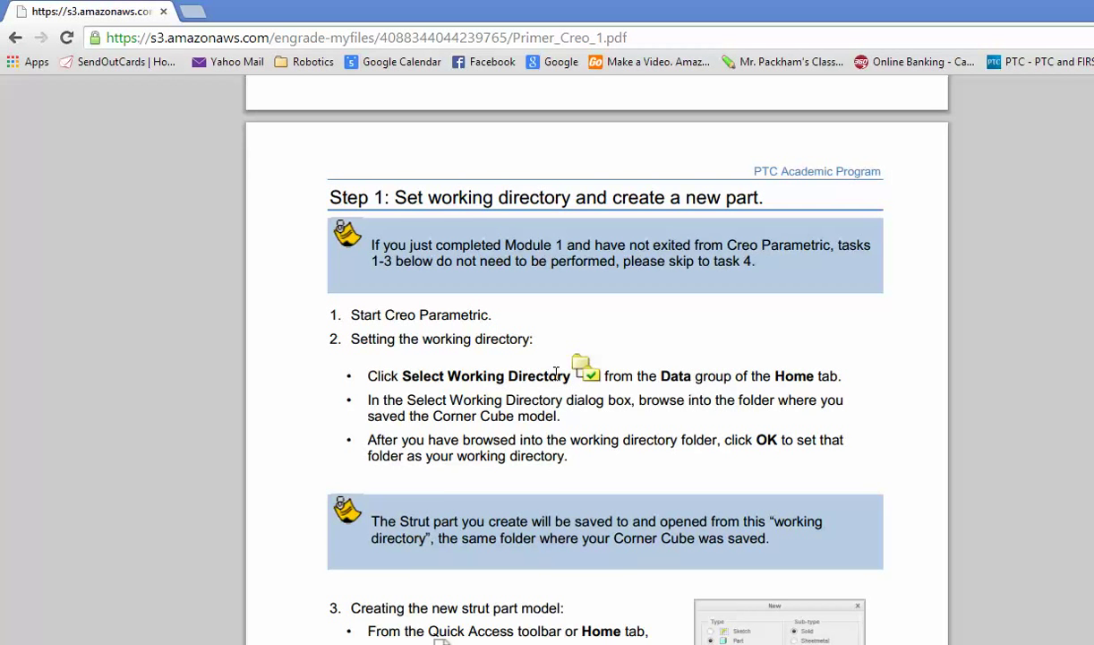
scroll(556, 374, down, 2)
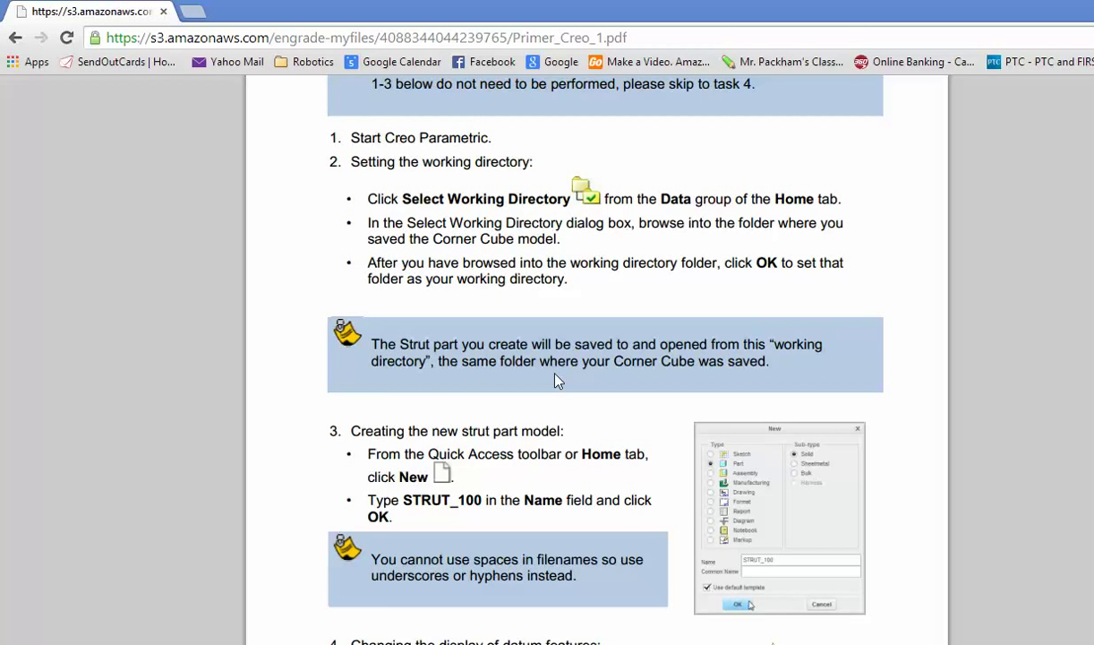
scroll(555, 380, down, 1)
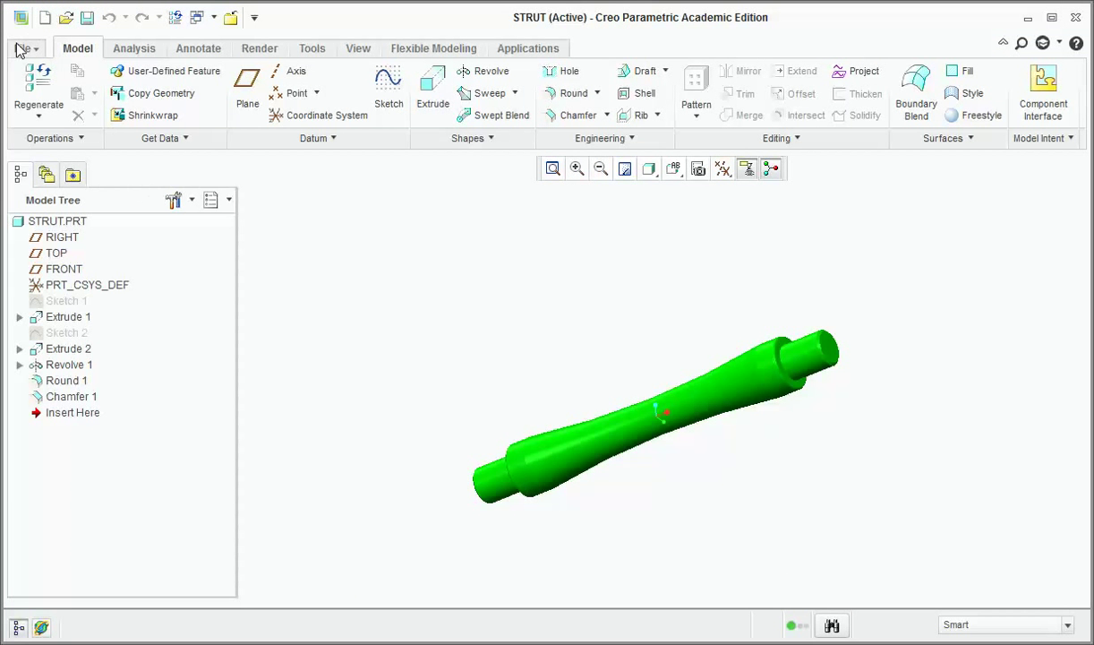
Step: Create a new solid part named Strut_100 using the default template
click(21, 50)
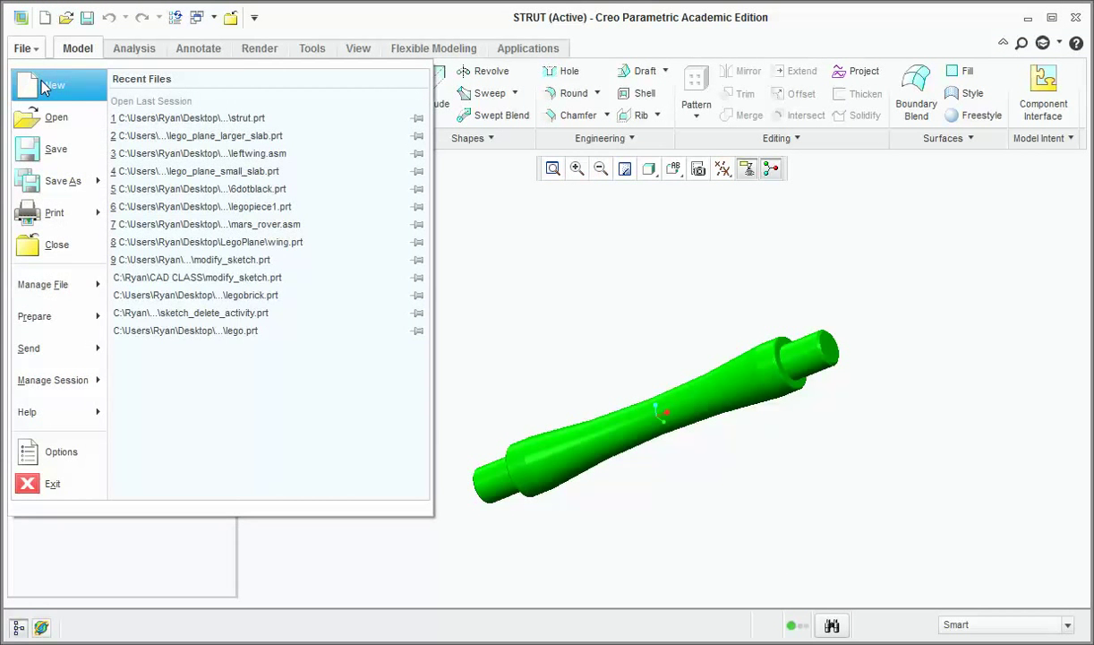
click(43, 86)
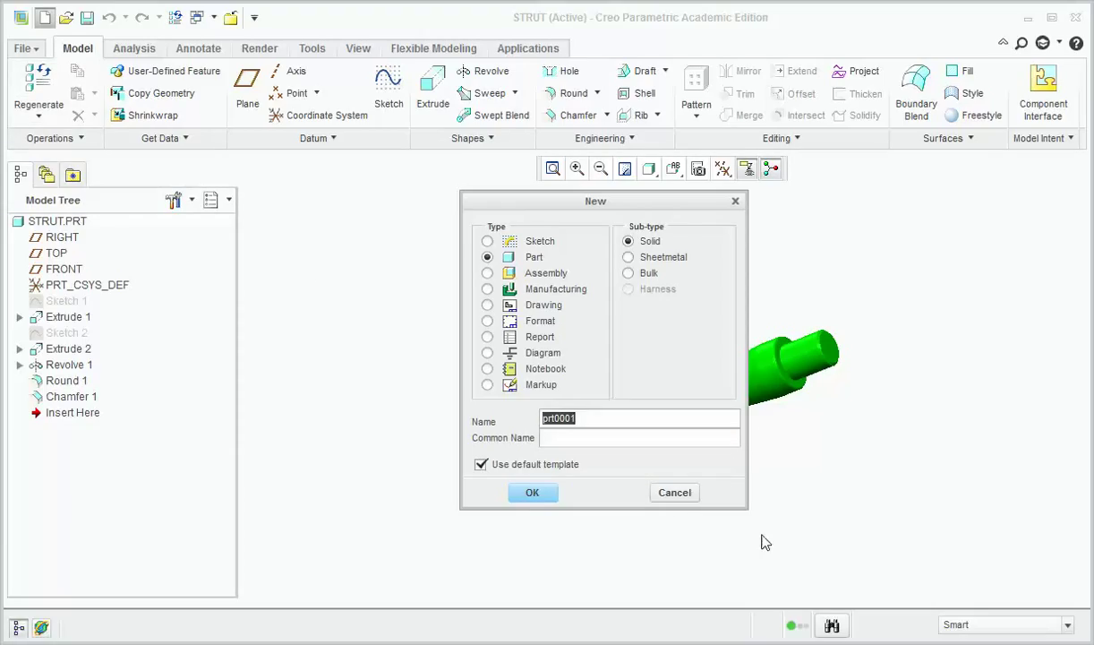
text(Strut_100)
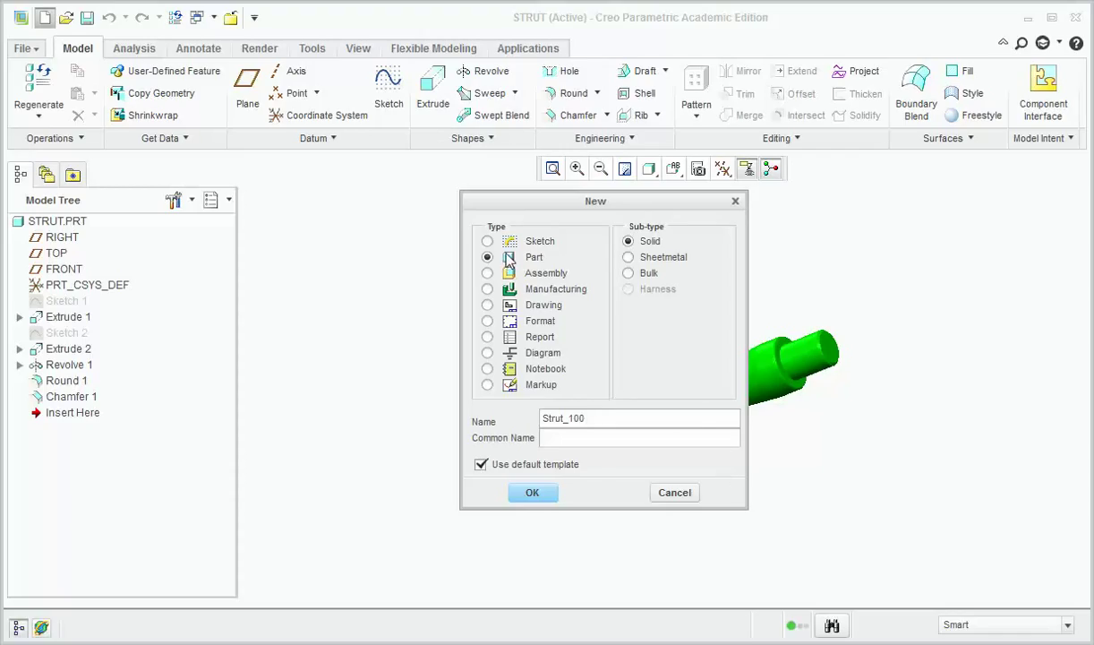
click(541, 490)
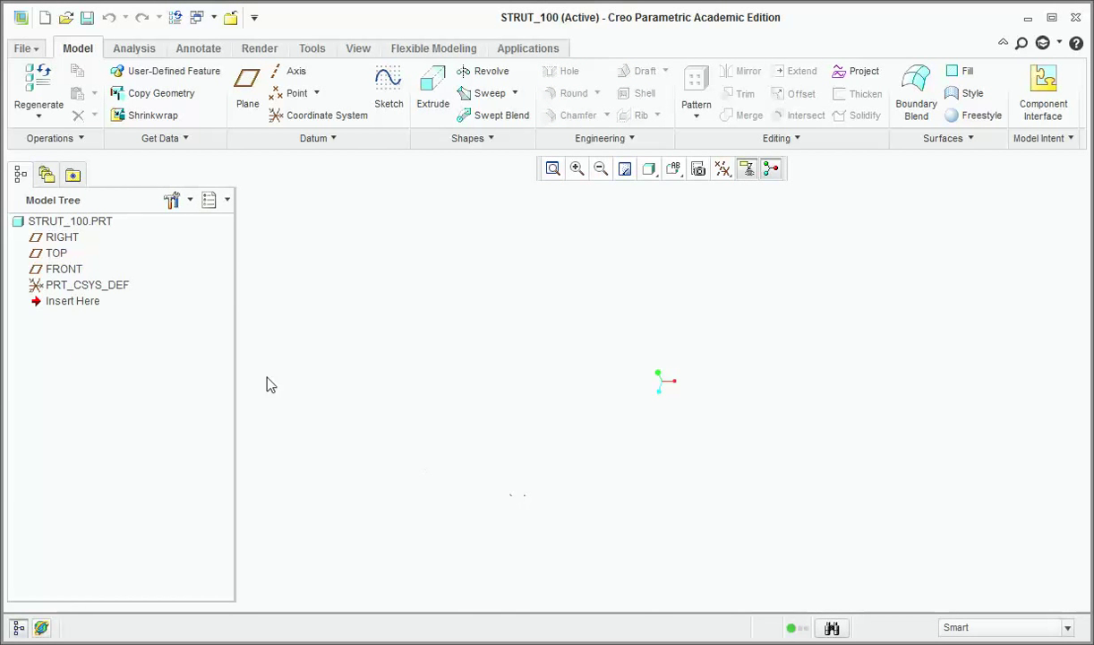
Step: Change the part's unit system to millimeter Kilogram Sec (mmKs) in the model properties, converting existing dimensions
click(26, 51)
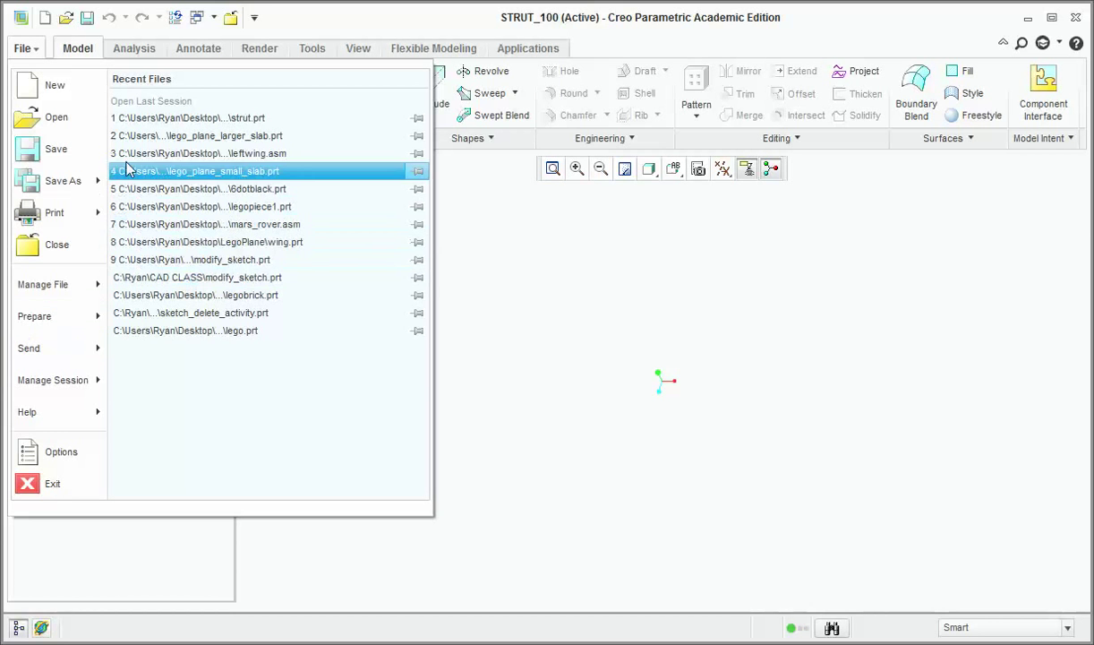
click(68, 321)
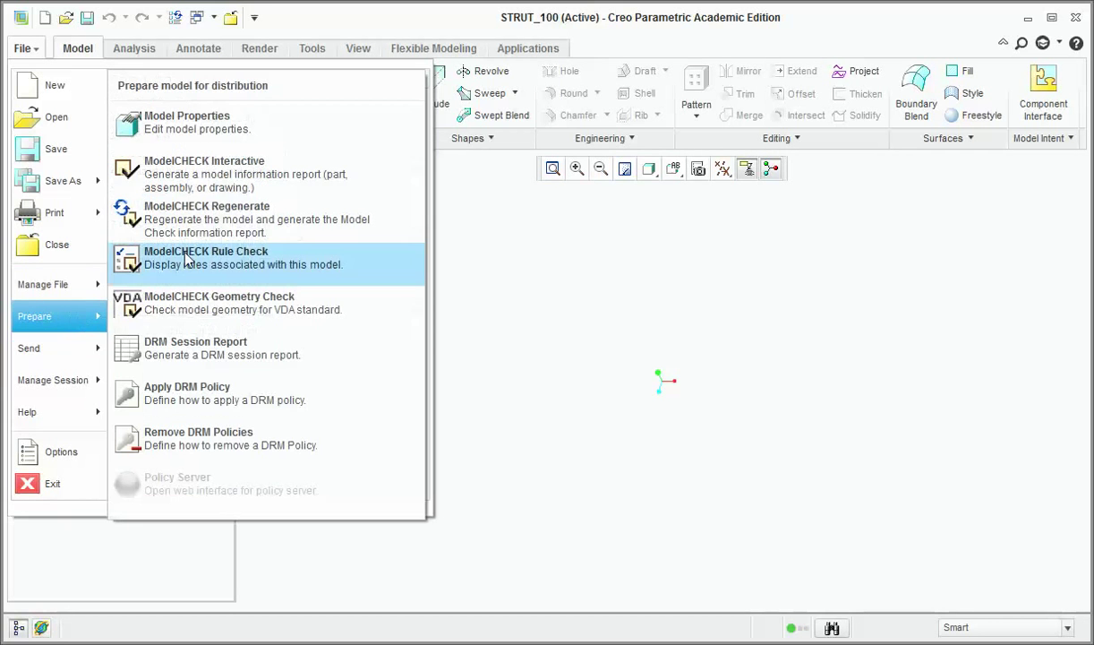
click(175, 118)
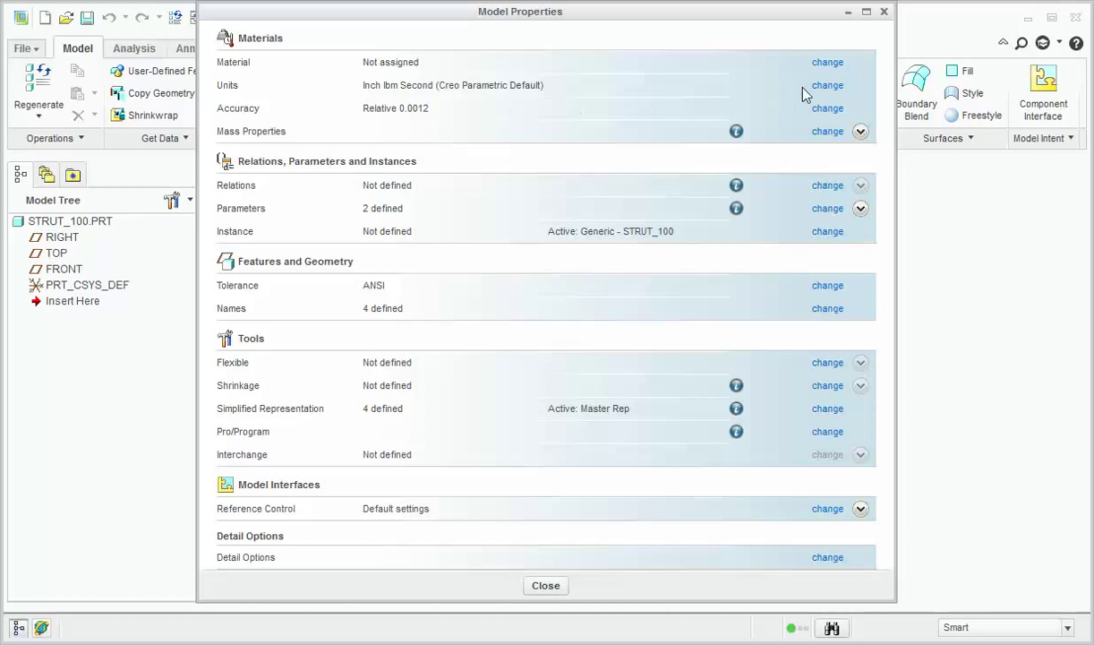
click(826, 86)
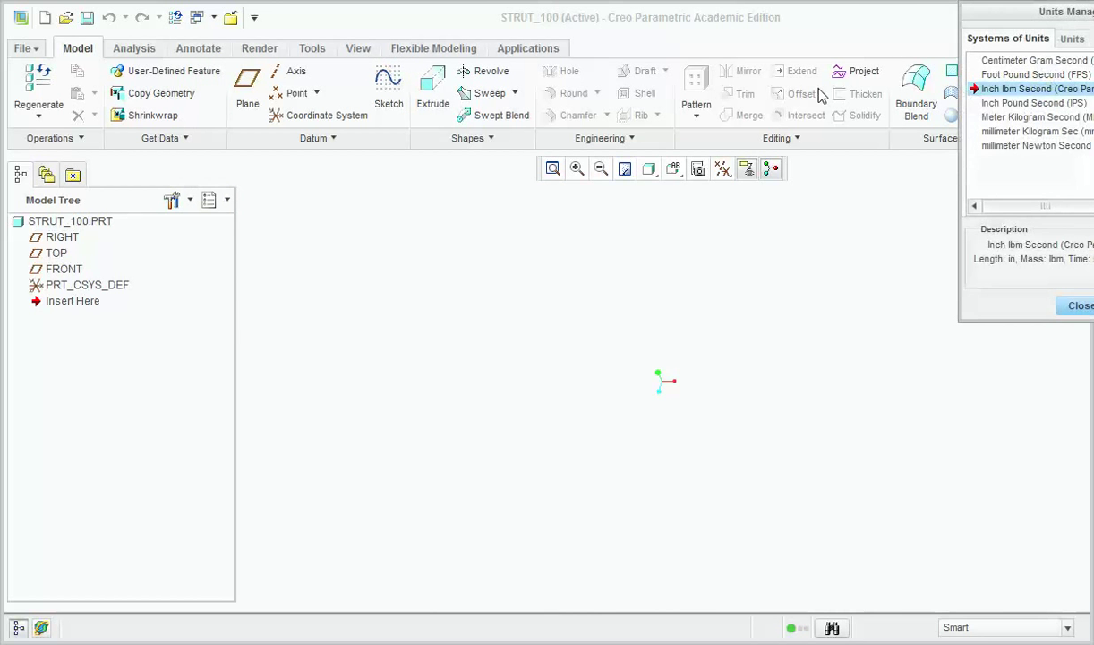
drag(965, 14, 902, 25)
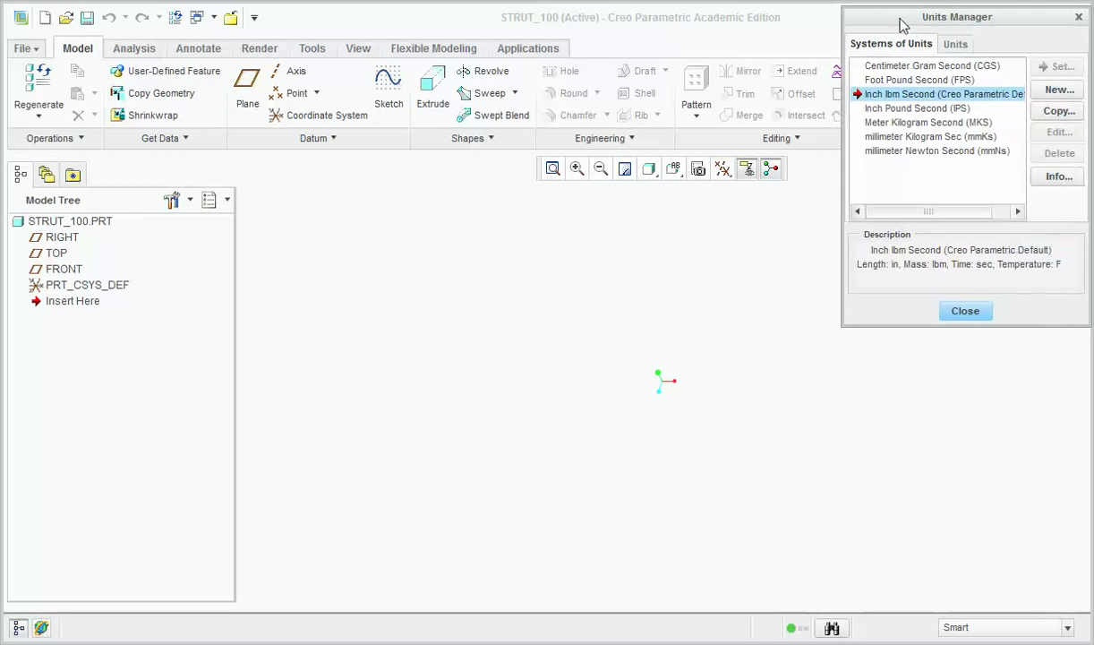
click(861, 136)
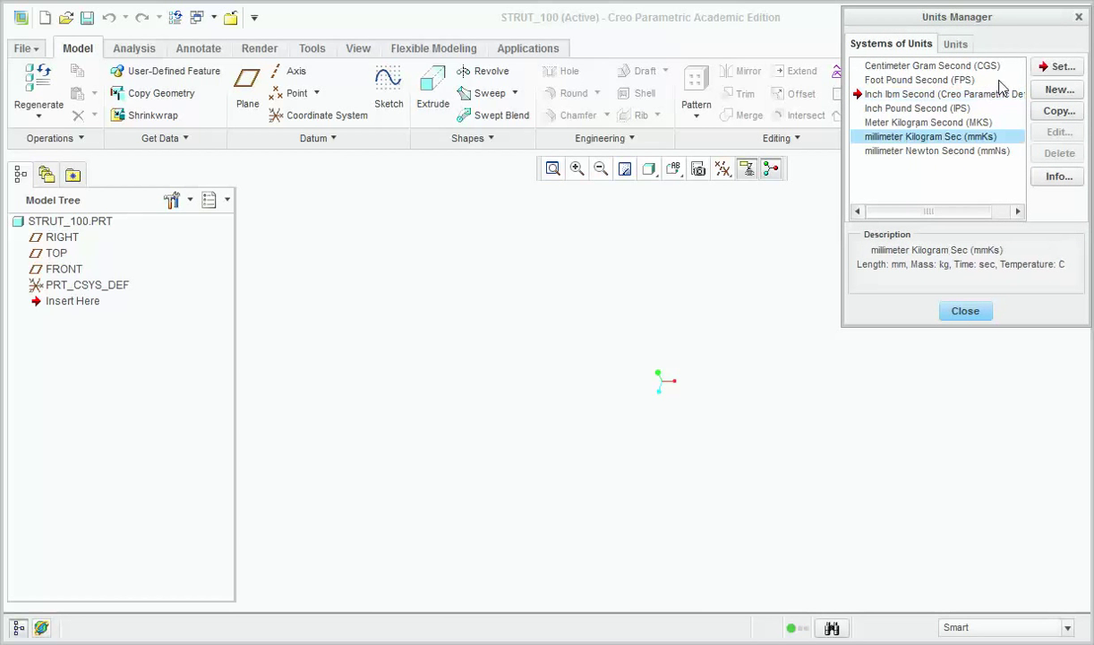
click(1055, 66)
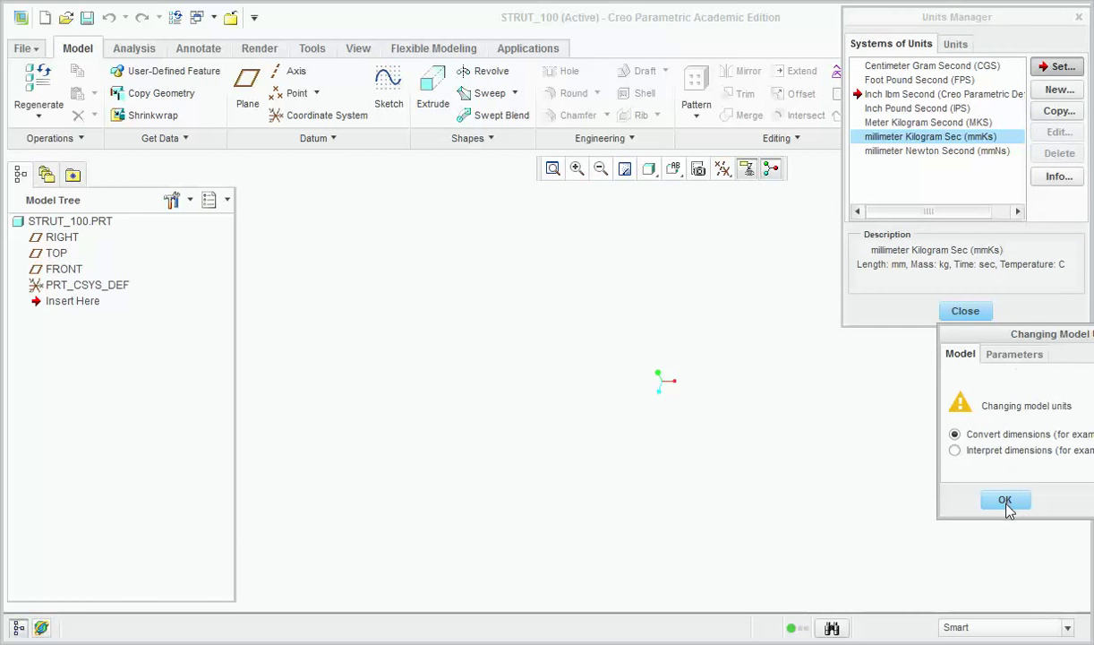
drag(984, 333, 884, 343)
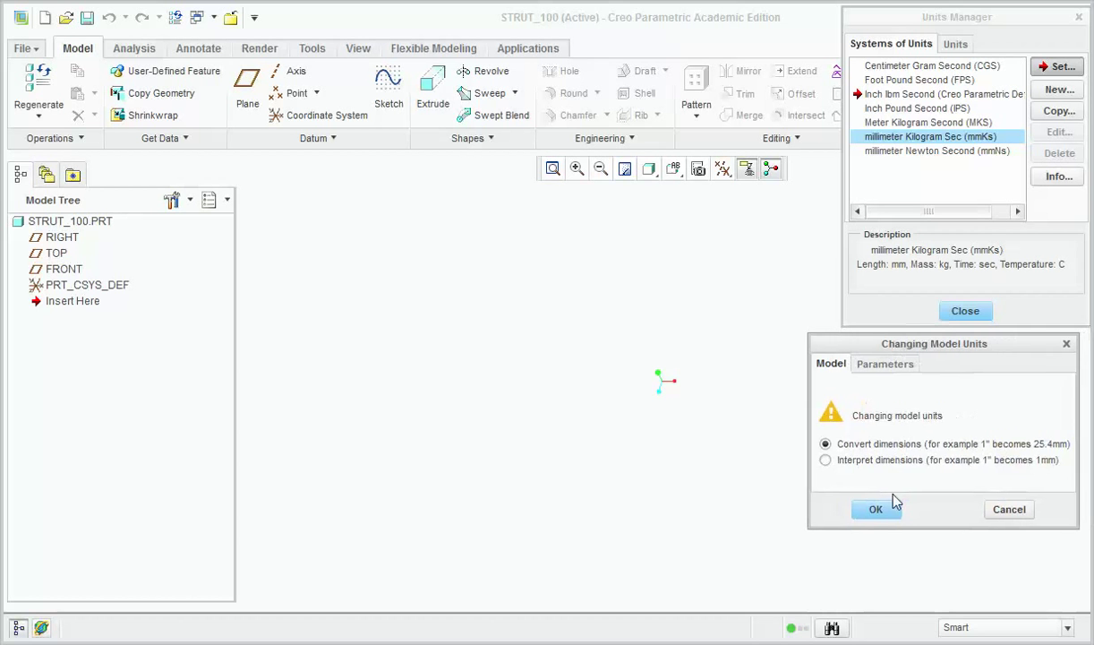
click(873, 508)
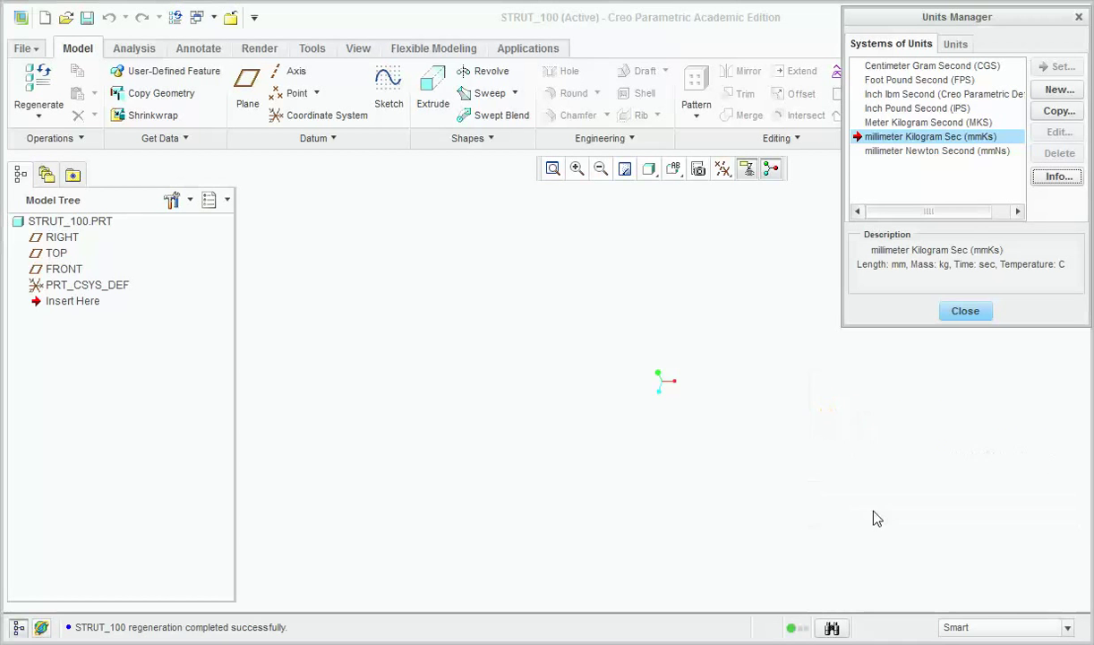
click(967, 312)
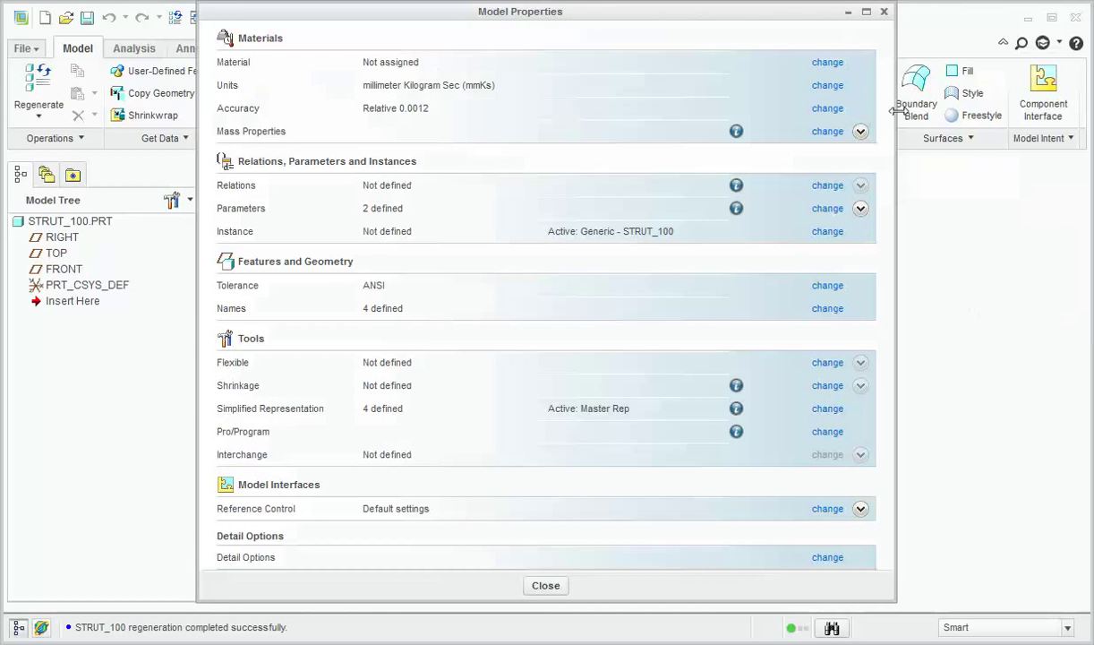
click(887, 15)
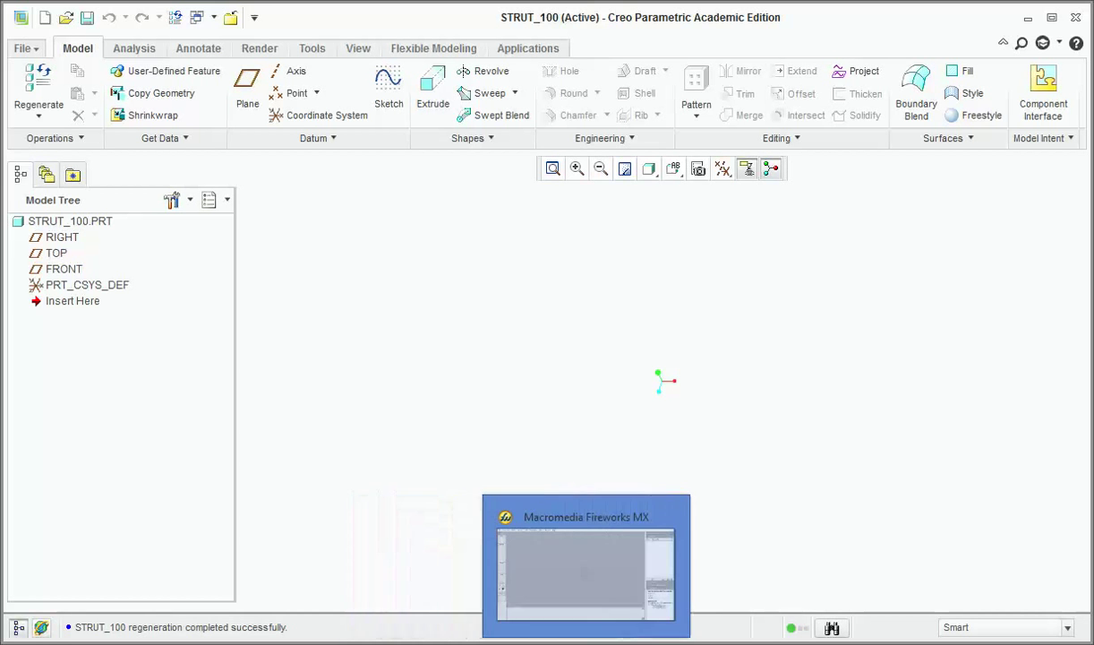
Step: Return to the PDF guide in the browser and read the instructions on datum display, starting the extrude and sketching the peg circle
click(619, 643)
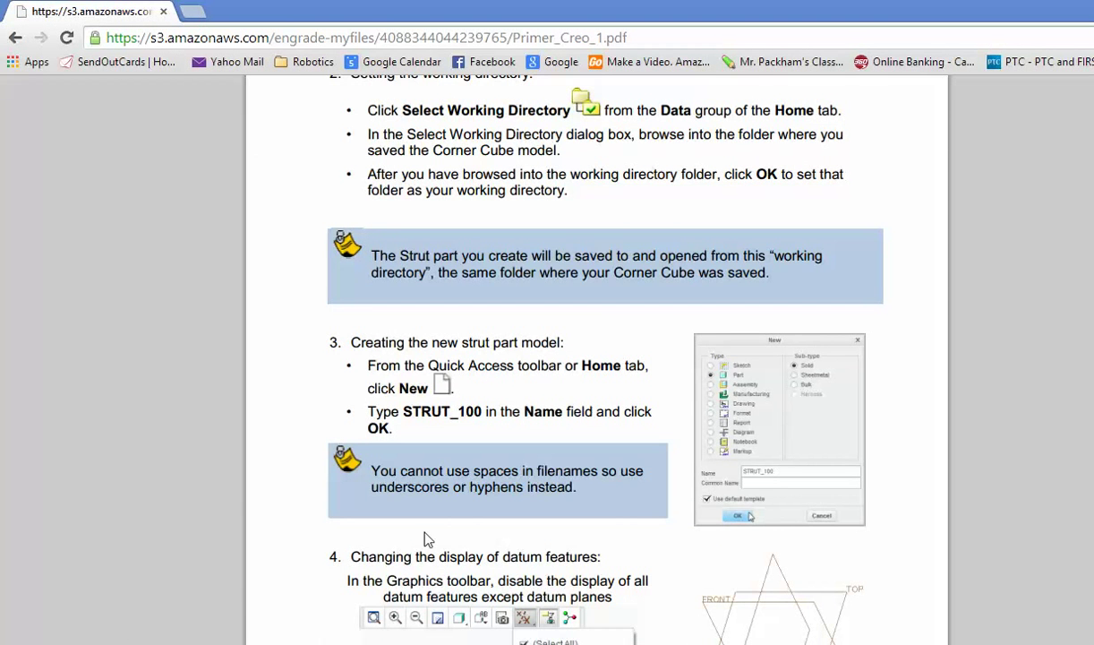
scroll(425, 538, down, 4)
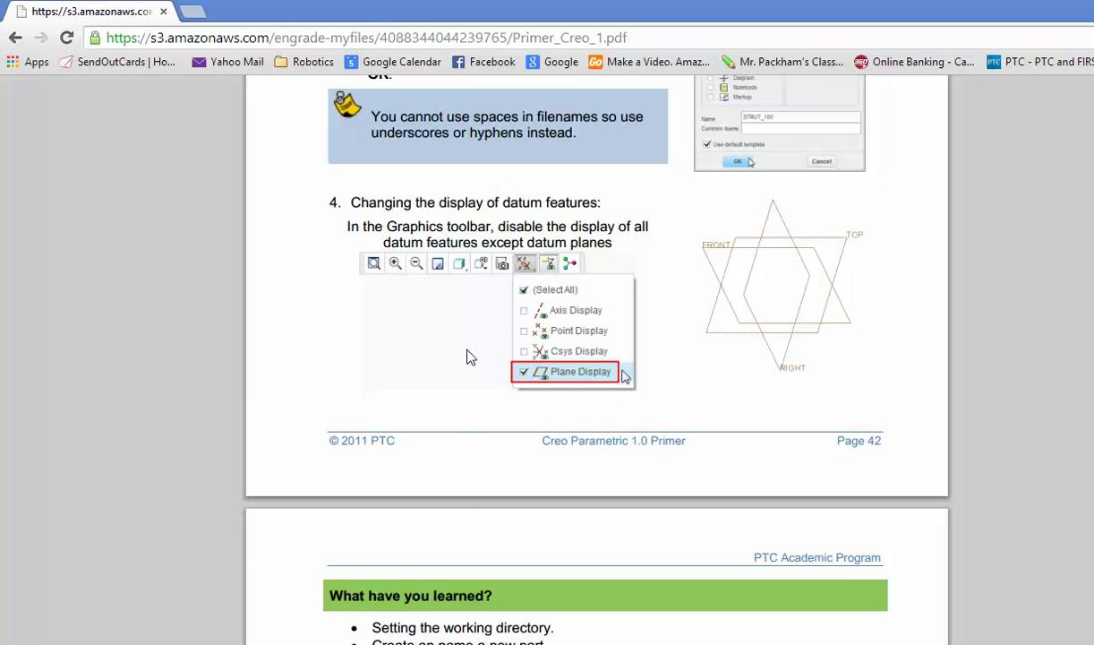
scroll(468, 358, down, 5)
scroll(475, 358, up, 6)
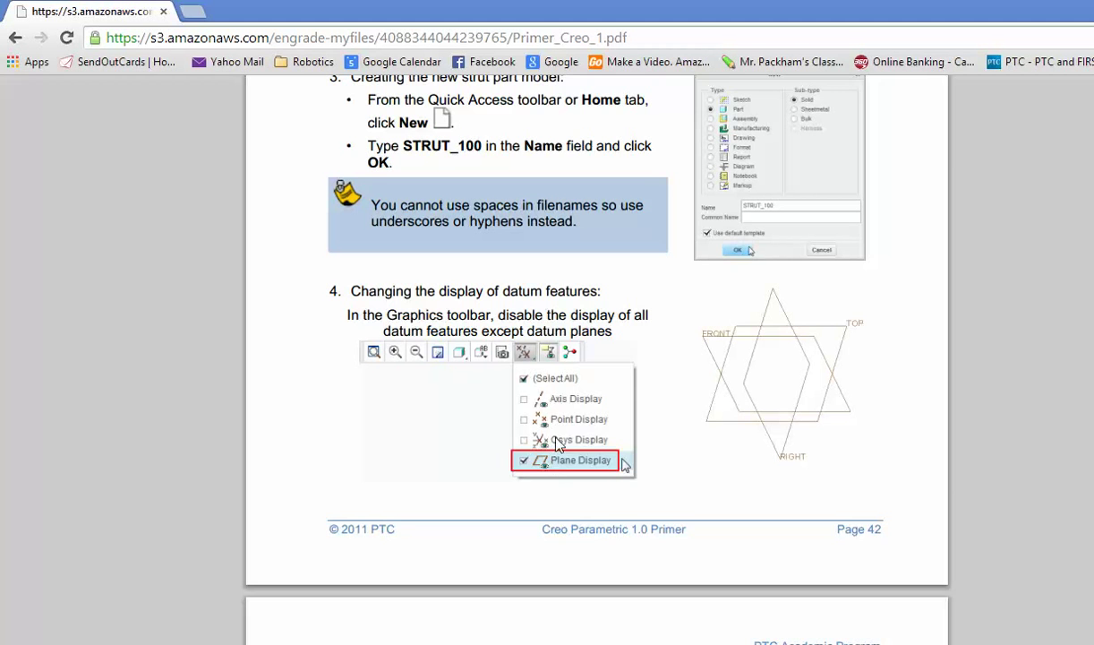
scroll(543, 450, down, 6)
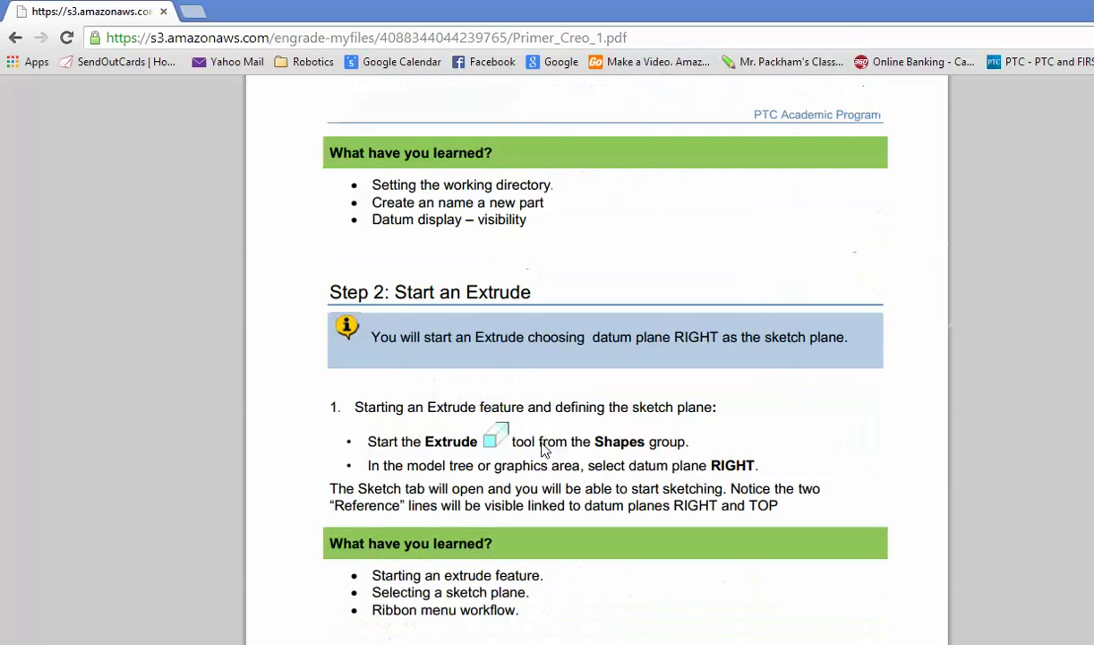
scroll(543, 449, down, 3)
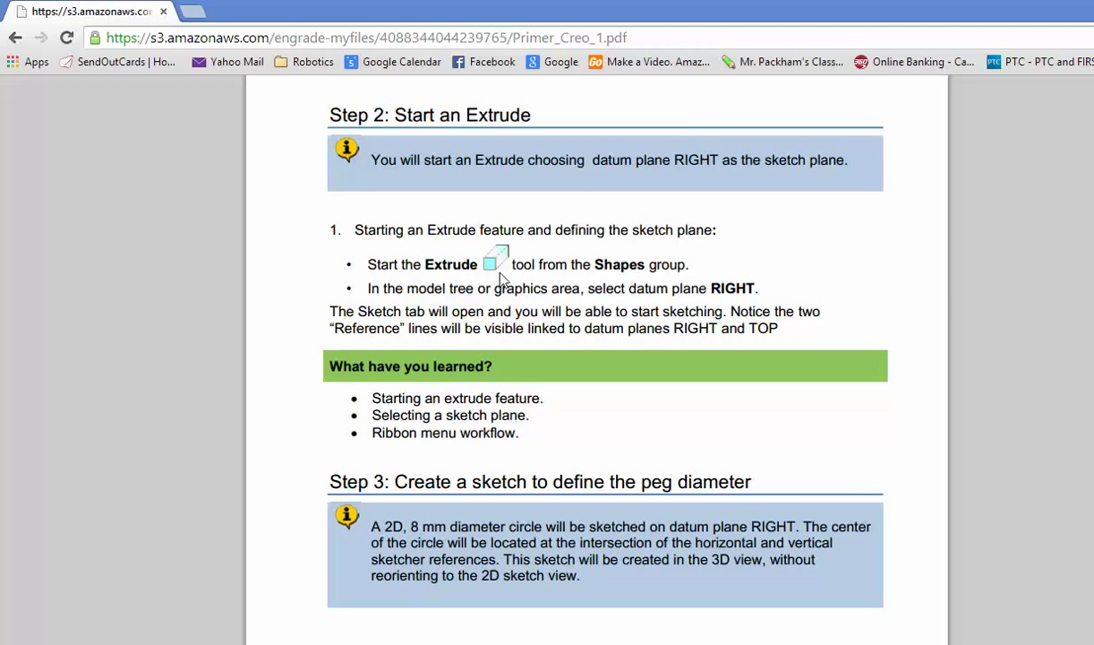
scroll(500, 282, down, 3)
scroll(502, 288, down, 6)
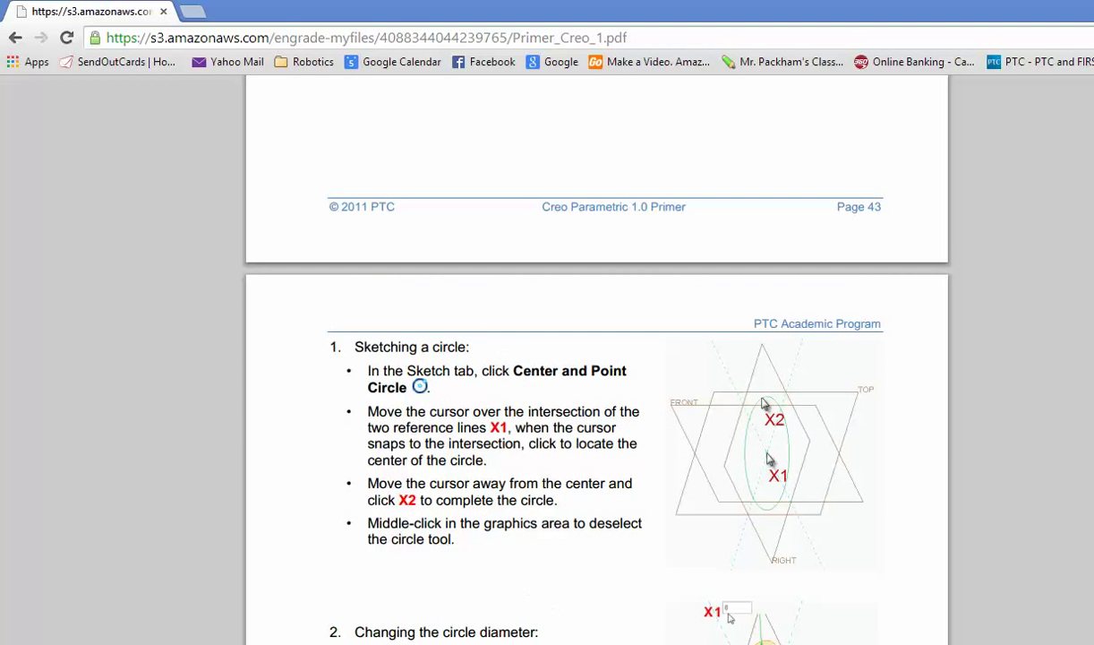
Step: Switch to the STRUT_100 window in Creo Parametric and start a new sketch feature
mouse_move(565, 644)
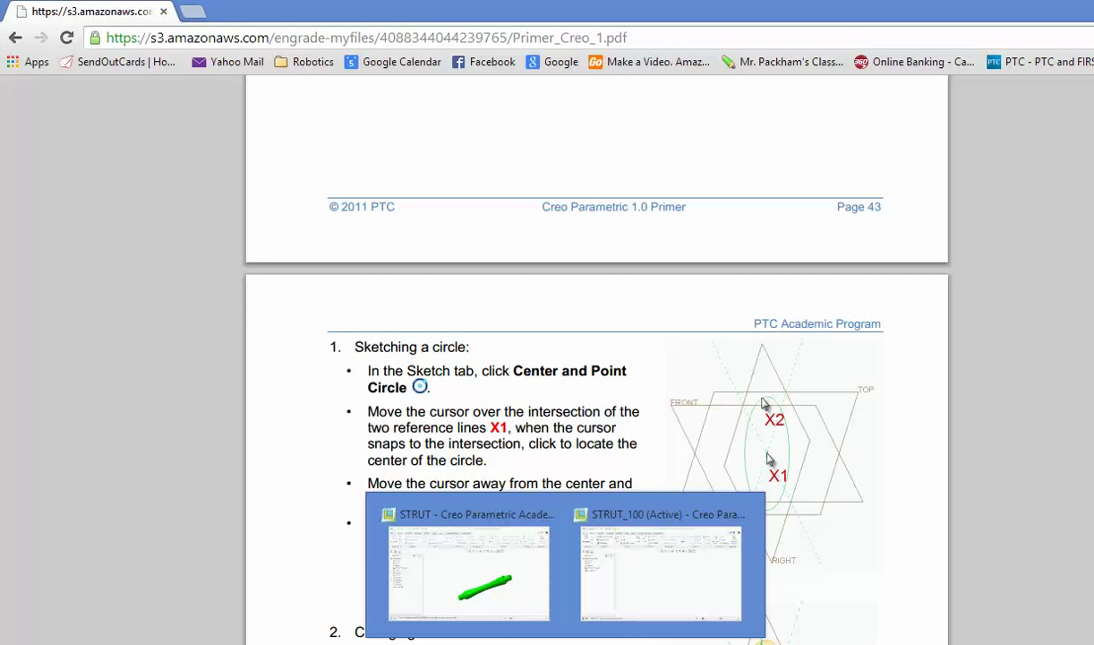
click(553, 514)
click(633, 606)
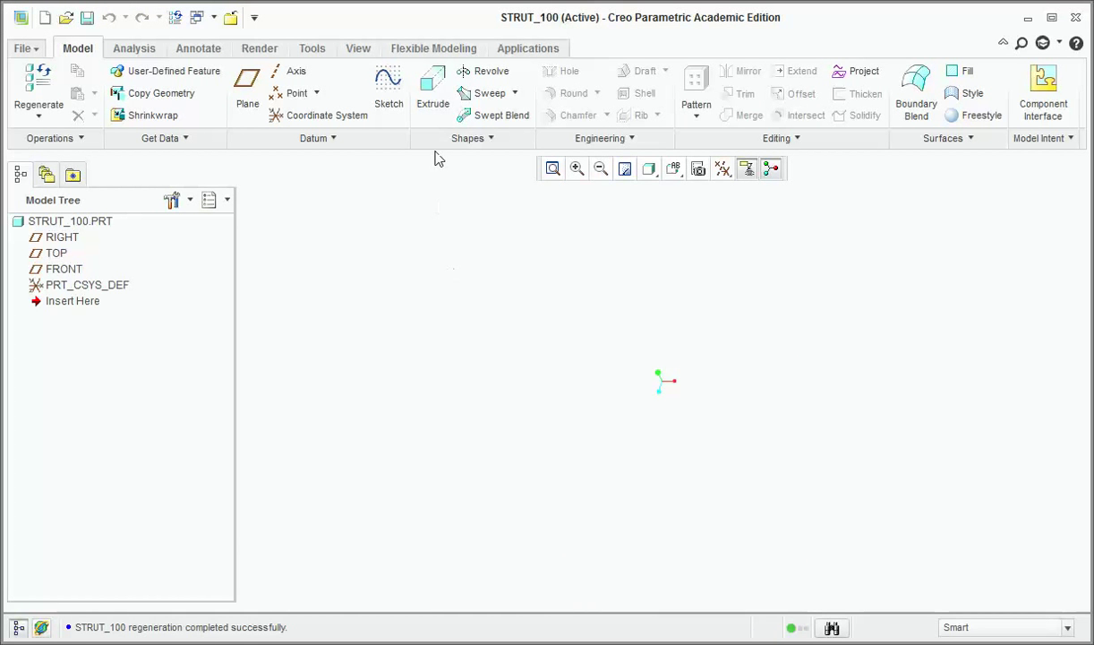
click(387, 90)
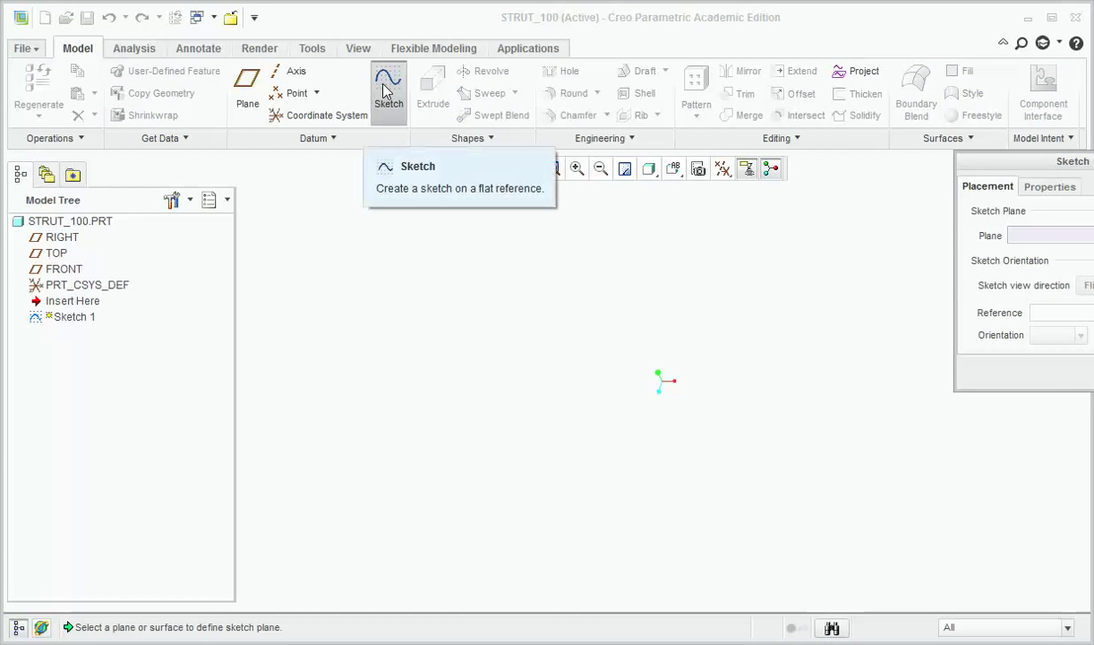
drag(985, 166, 876, 170)
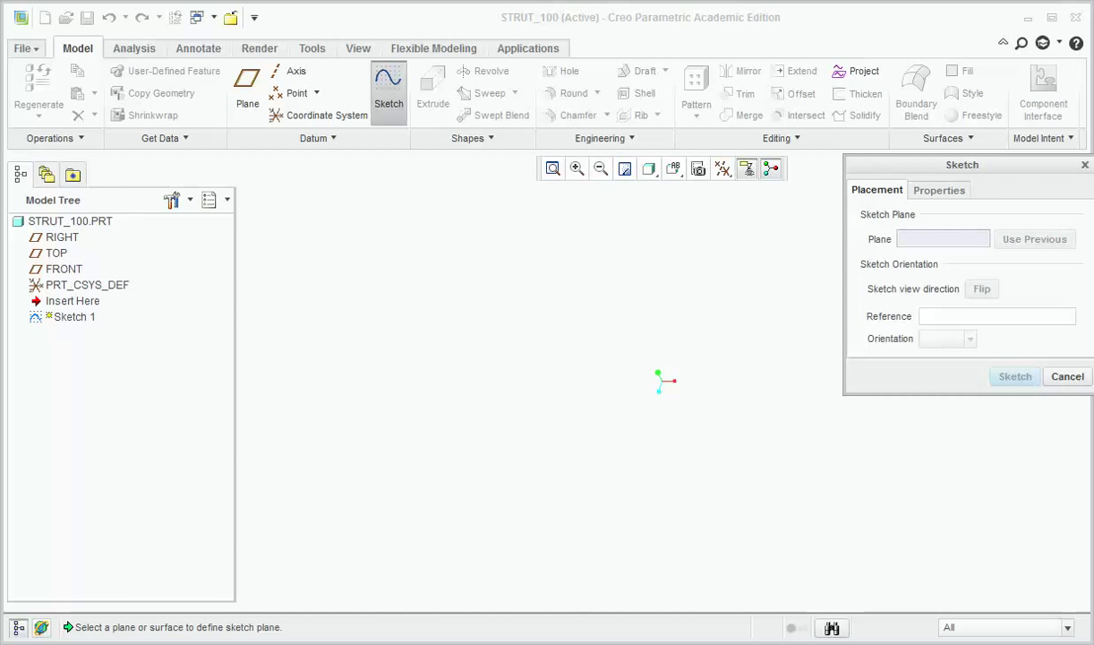
Step: Switch to the PDF guide in the browser and review the sketch plane, circle and diameter instructions before returning to STRUT_100
click(295, 644)
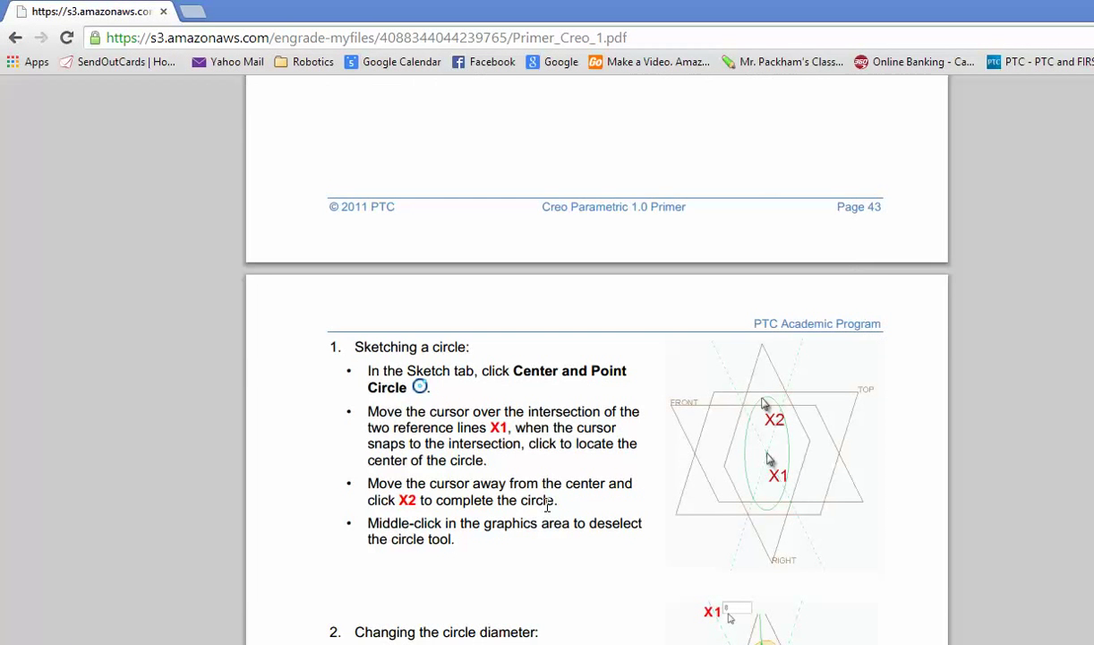
scroll(548, 504, up, 4)
scroll(547, 510, down, 1)
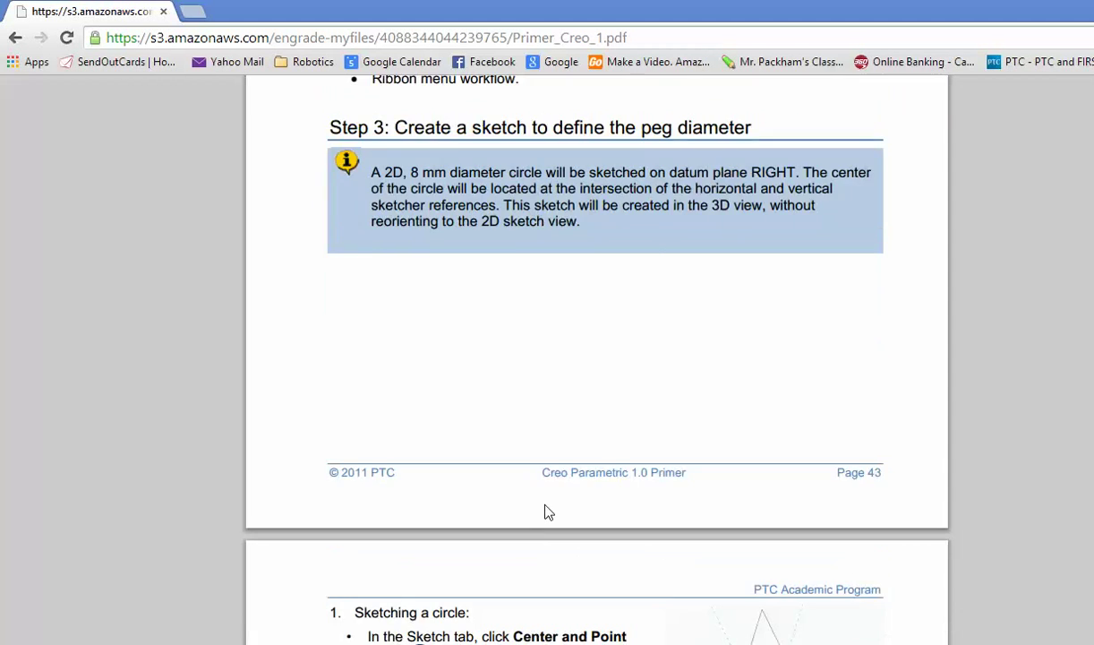
scroll(548, 511, up, 3)
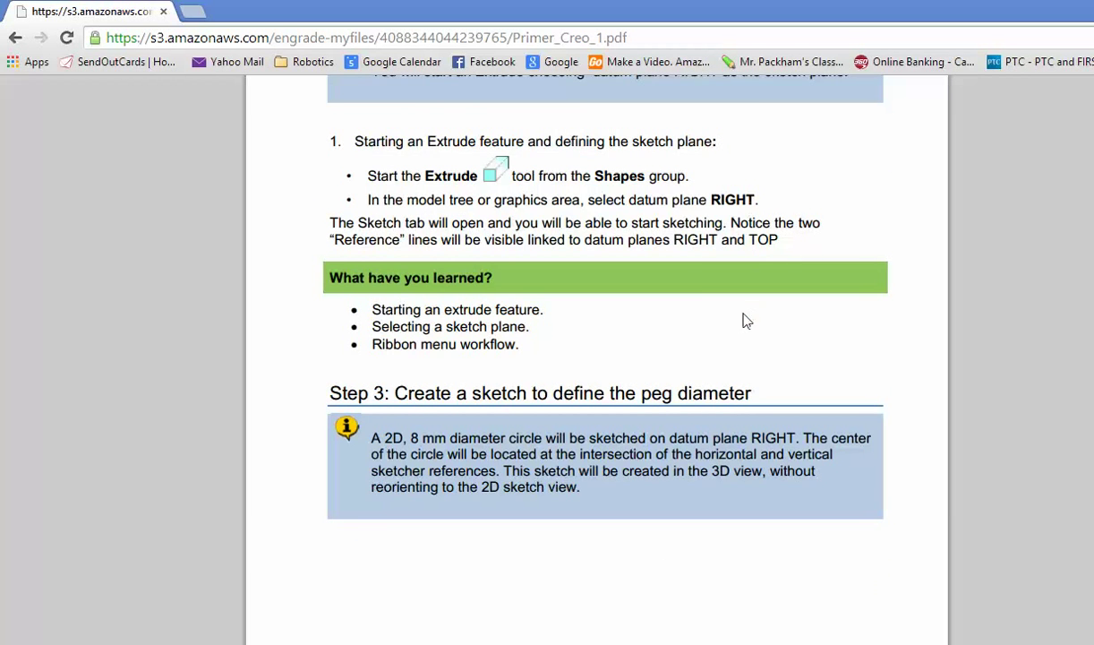
scroll(745, 318, down, 6)
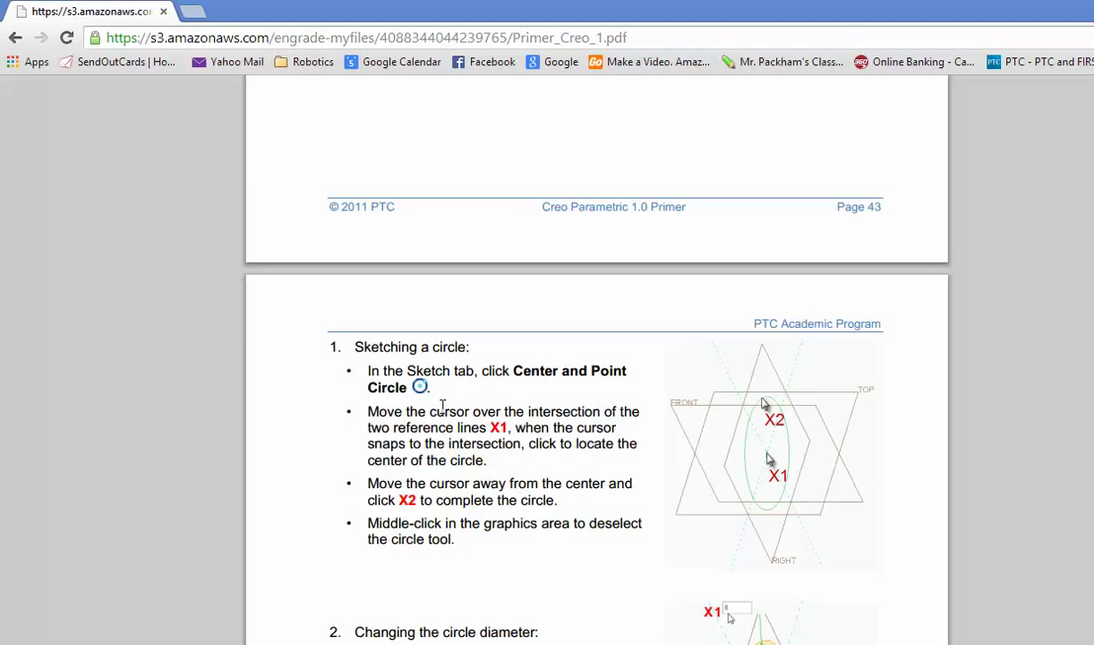
scroll(510, 429, down, 2)
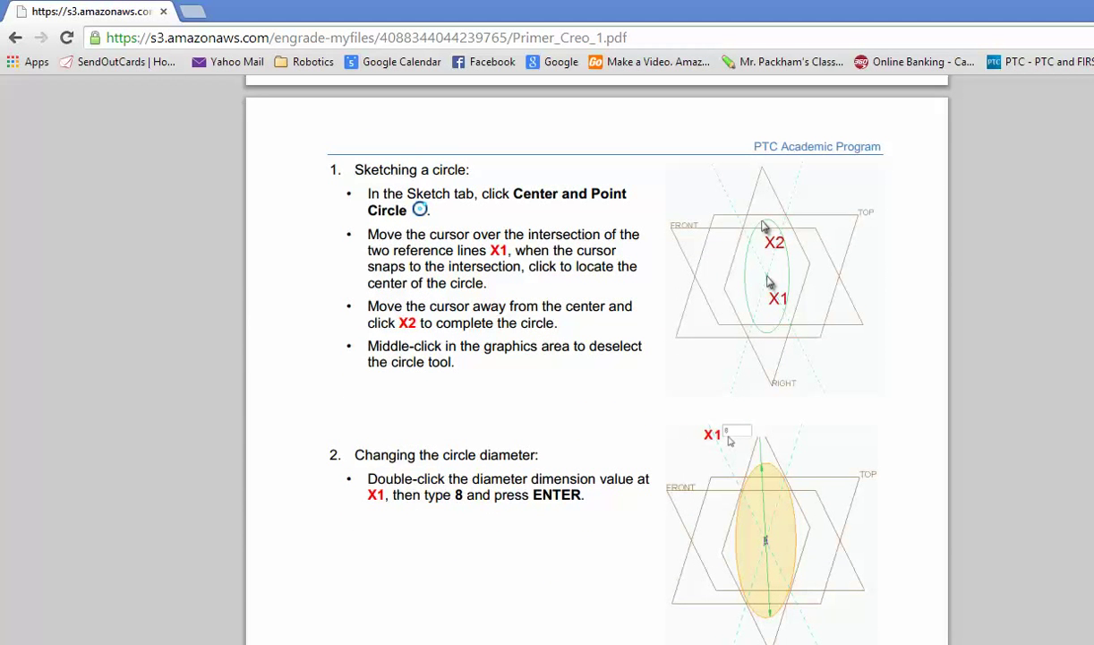
click(664, 574)
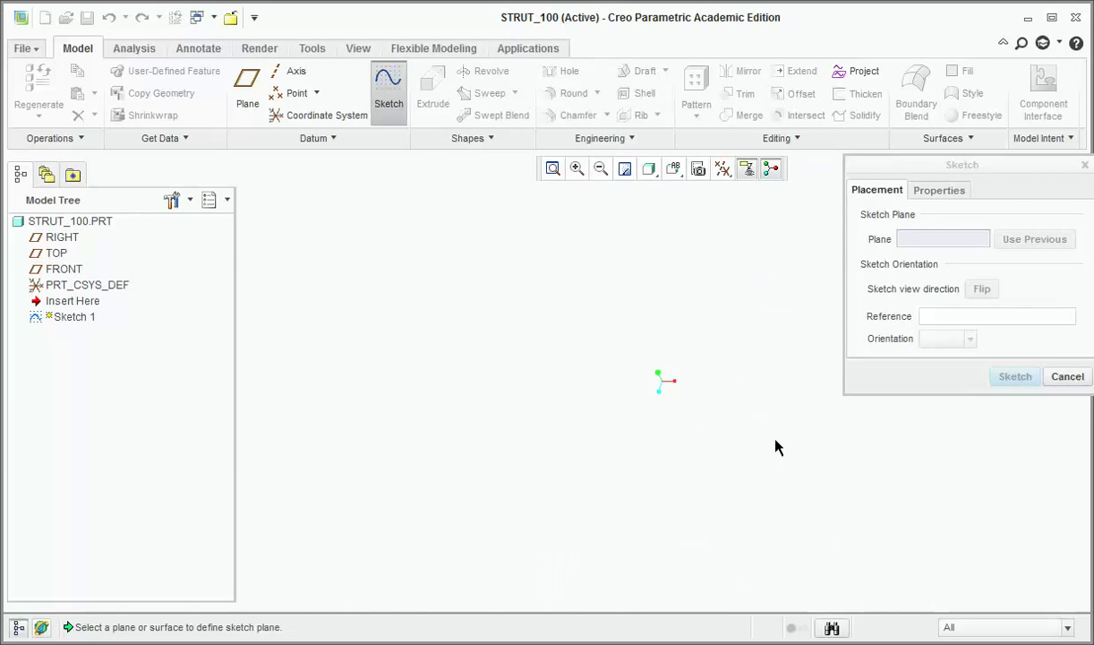
Step: Place the sketch on datum plane RIGHT, enter the sketcher and orient the sketching plane parallel to the screen
click(62, 238)
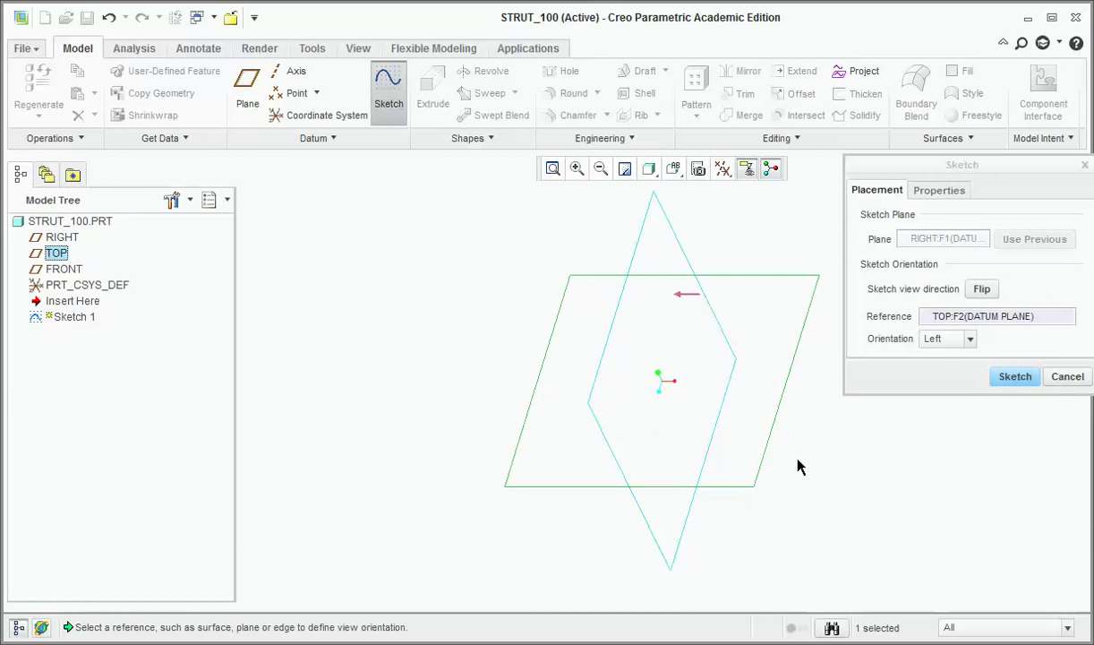
click(1006, 380)
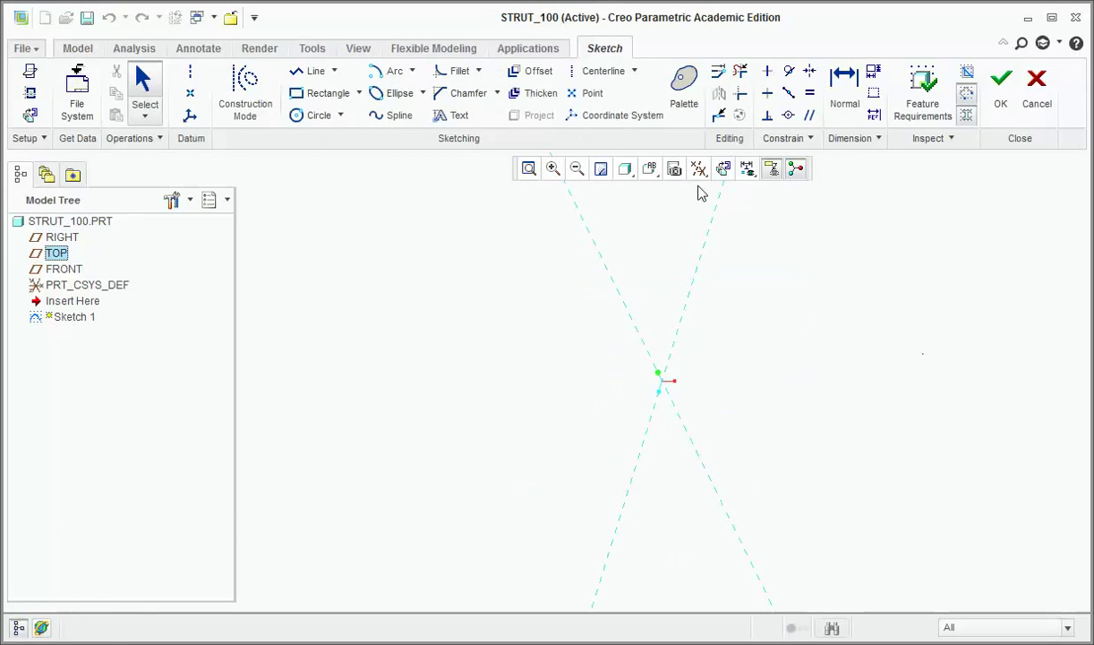
click(724, 170)
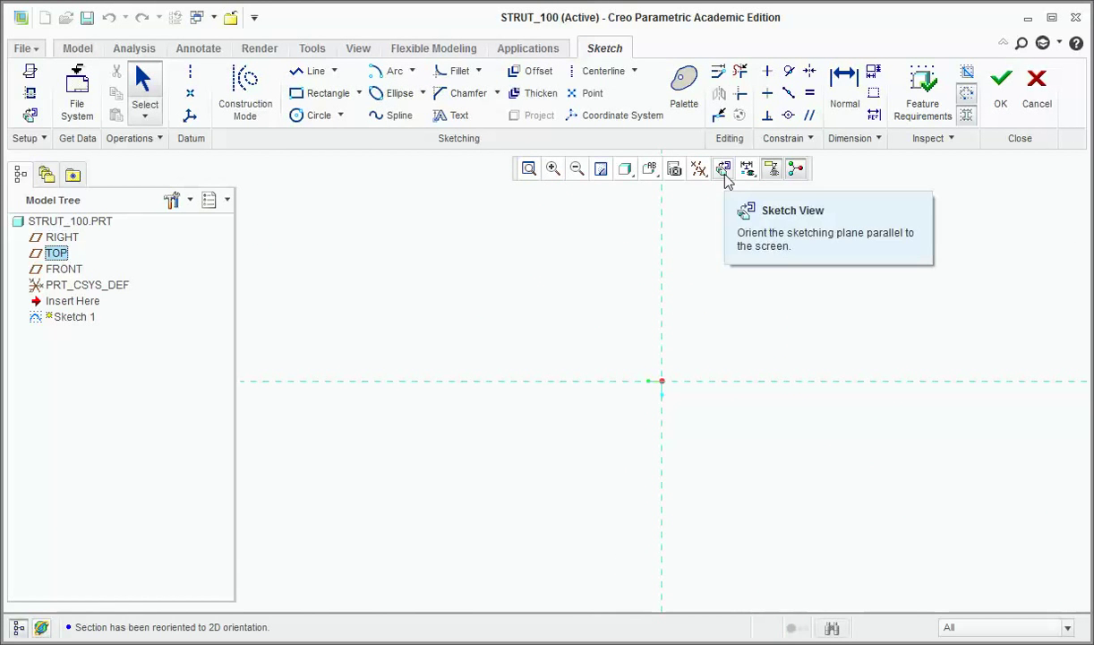
Step: Sketch a circle about 111 mm in diameter, centred on the intersection of the two reference lines
click(314, 122)
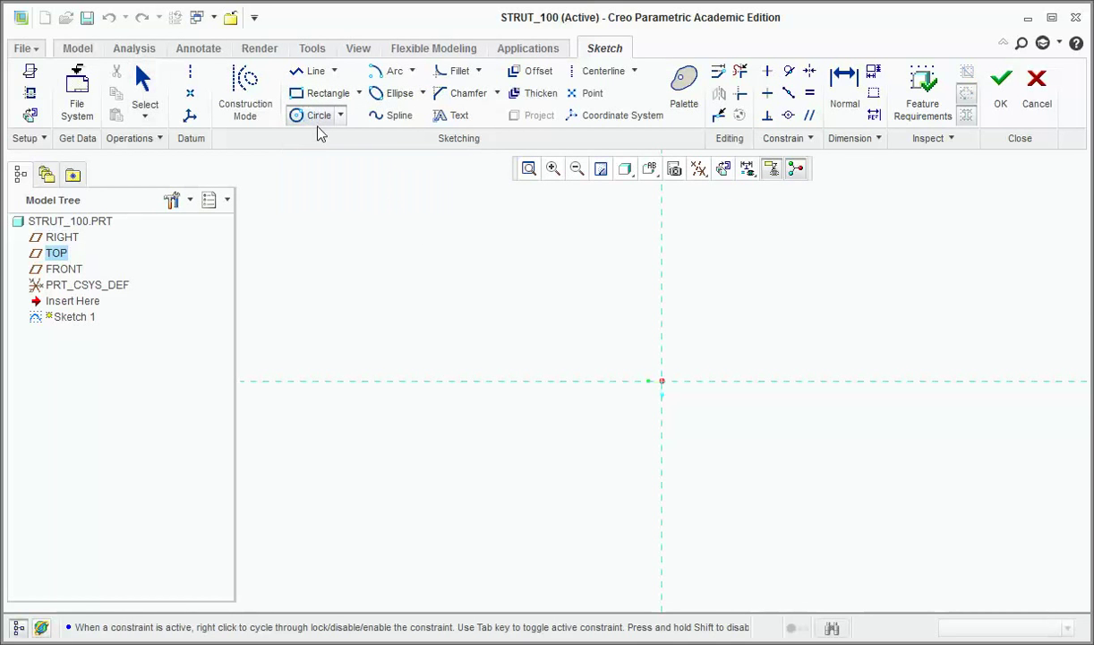
click(661, 382)
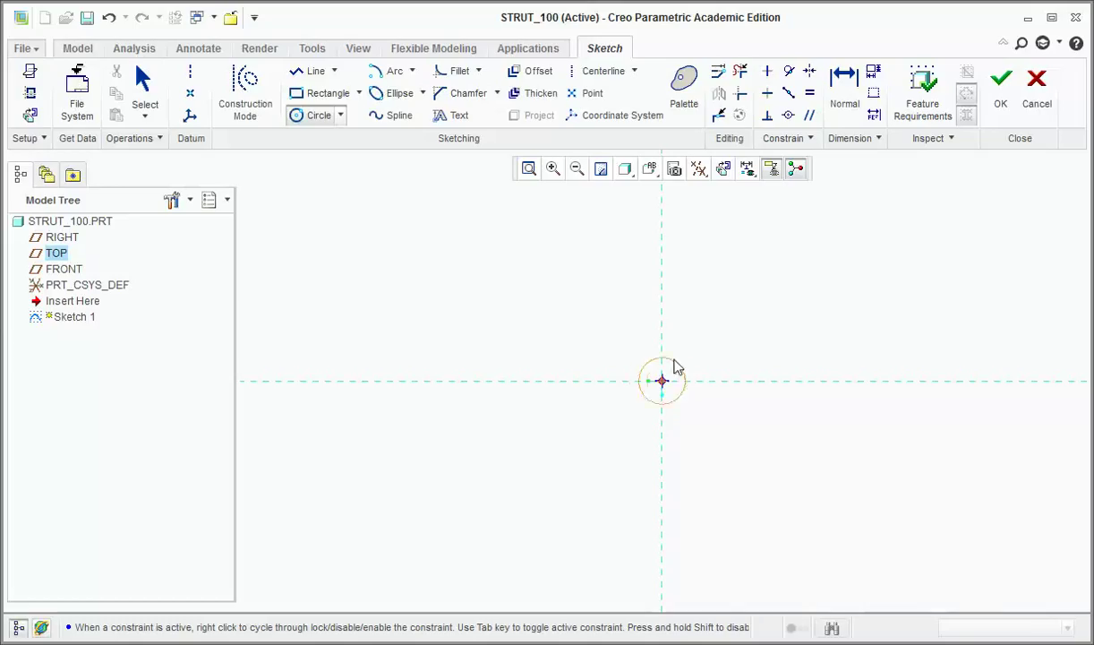
click(686, 352)
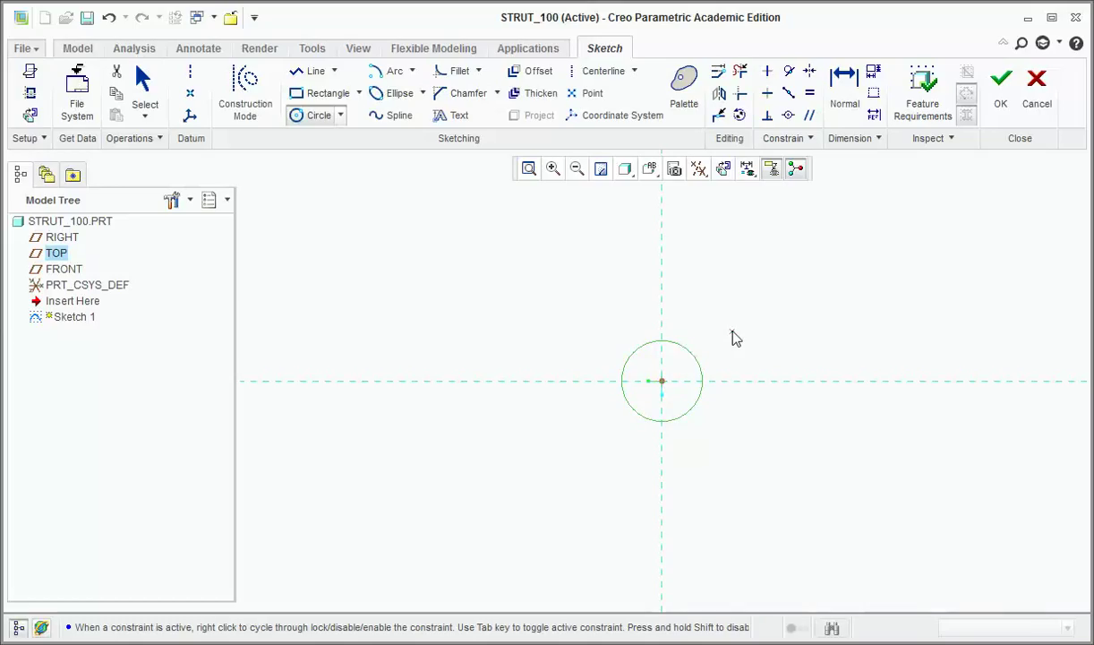
middle_click(734, 337)
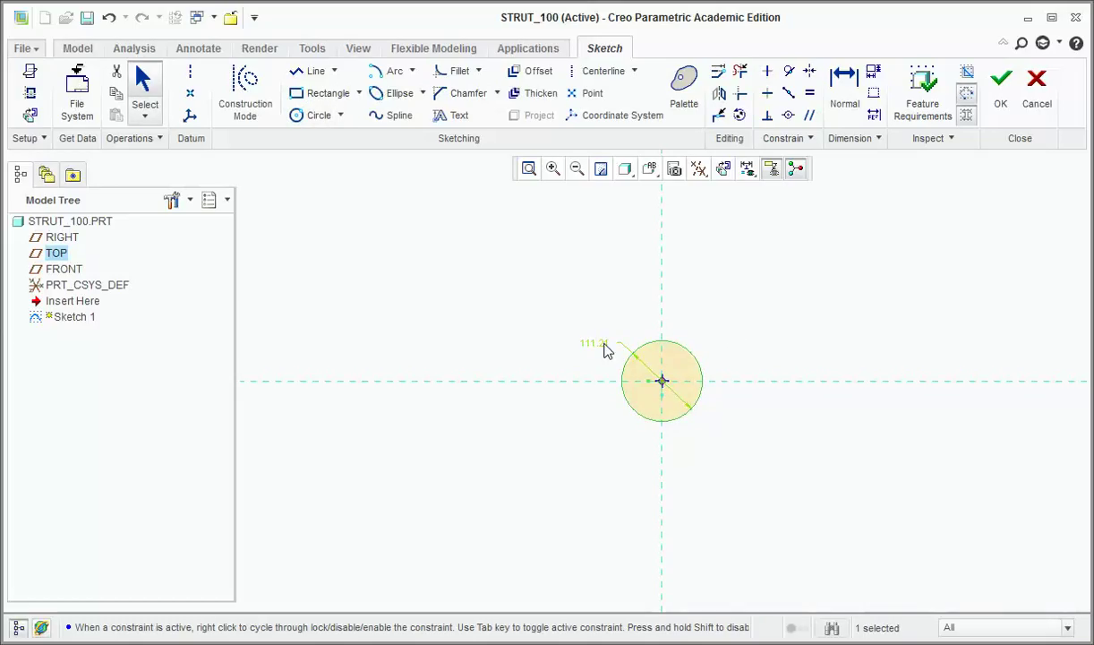
Step: Set the circle's diameter to 8 mm and complete the sketch
double_click(605, 349)
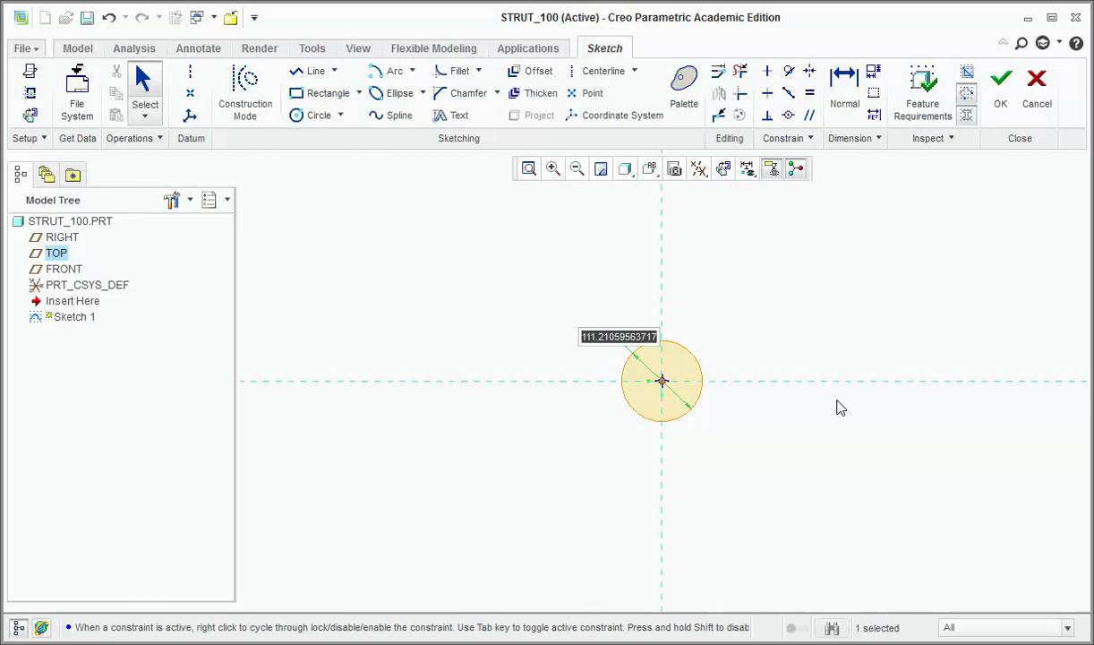
text(8)
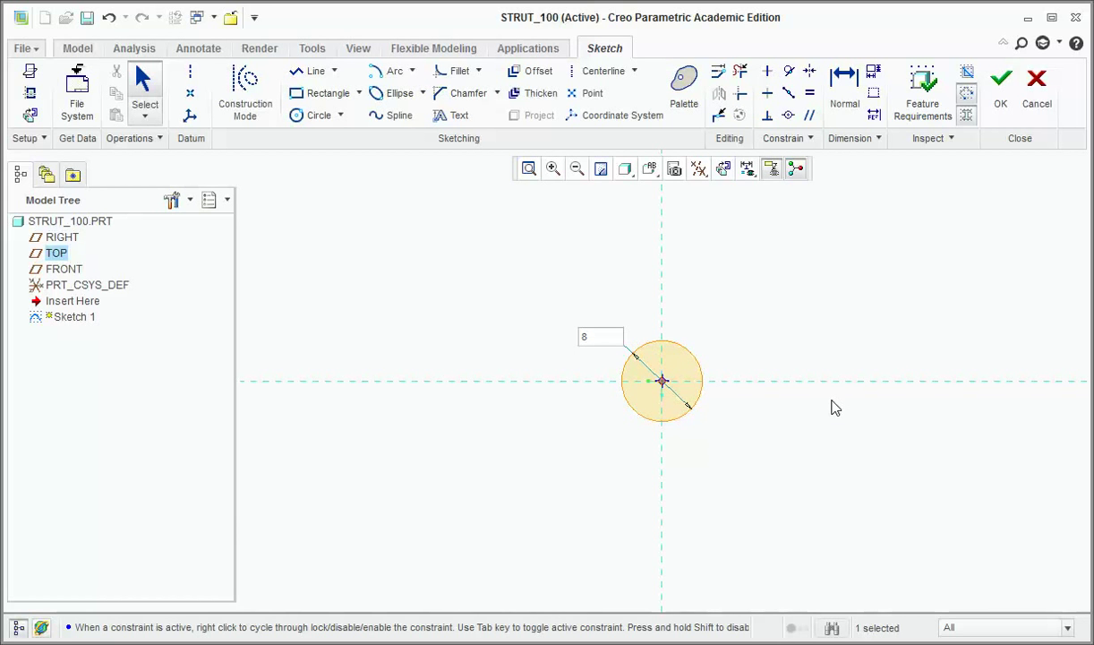
key(Return)
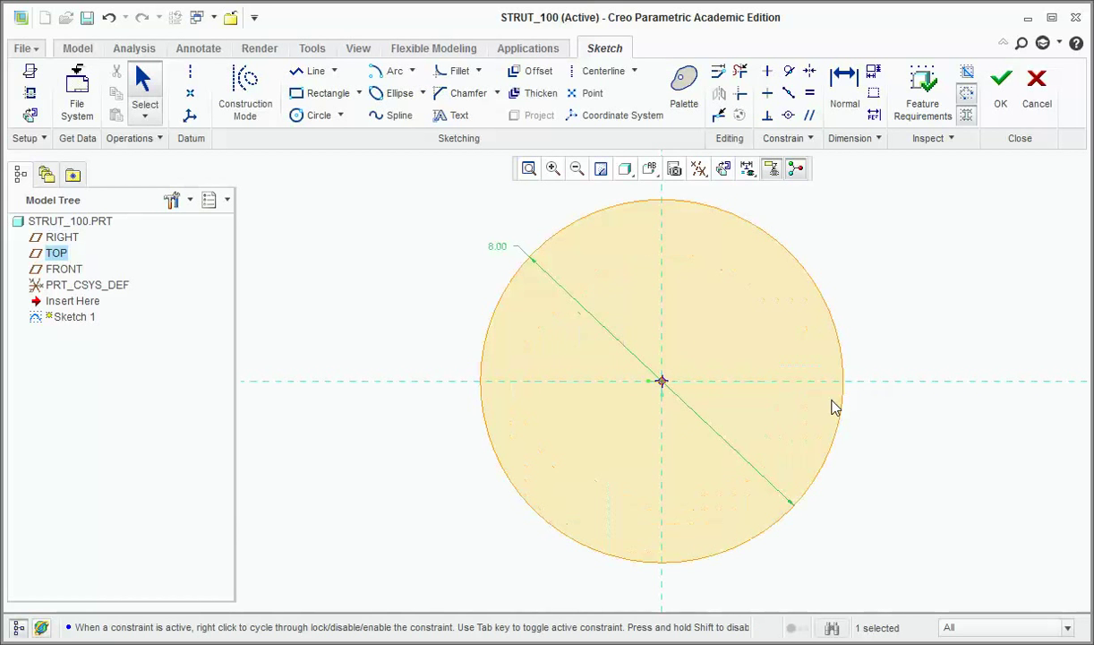
scroll(864, 393, up, 1)
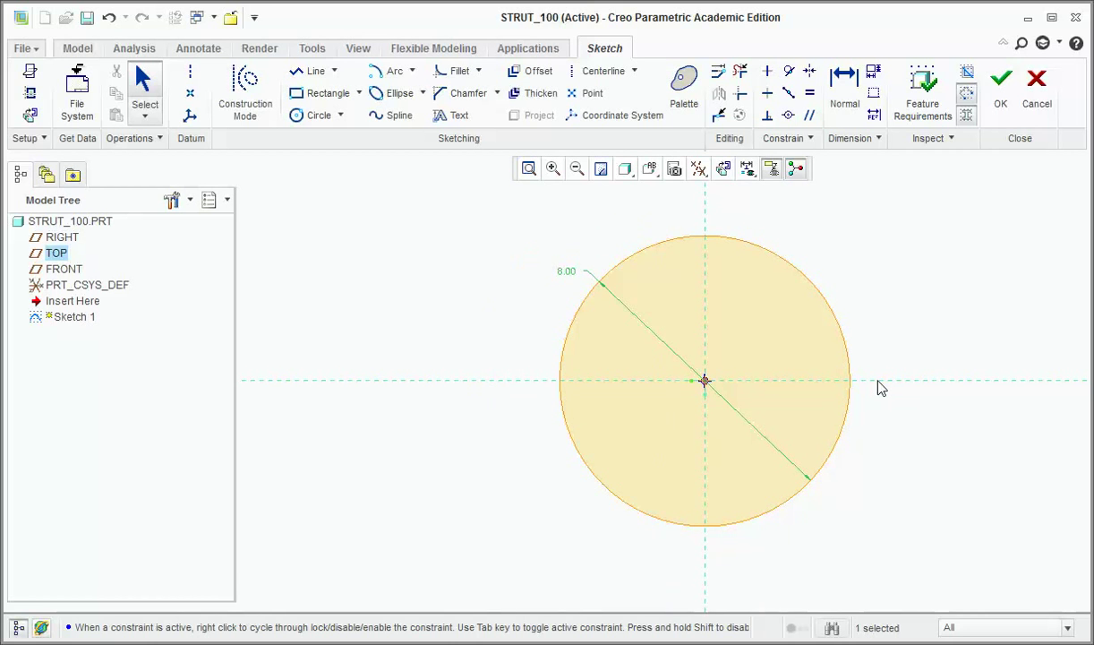
click(1001, 115)
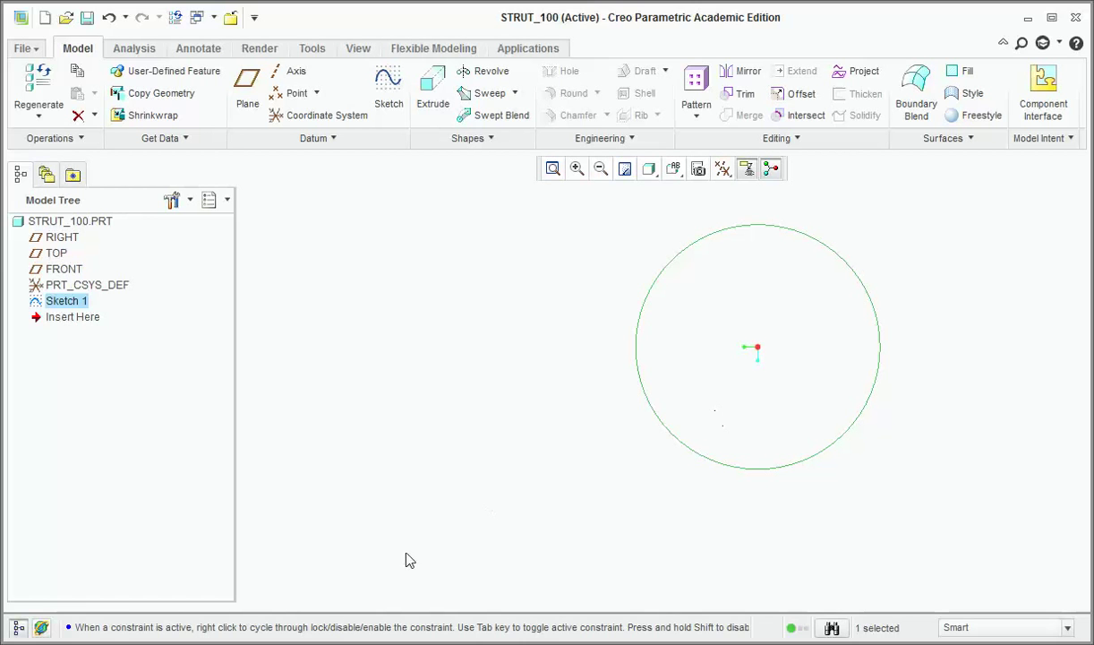
Step: Switch to the PDF guide and read the sketch completion notes and Step 4 on the strut extrude, returning to STRUT_100
click(320, 644)
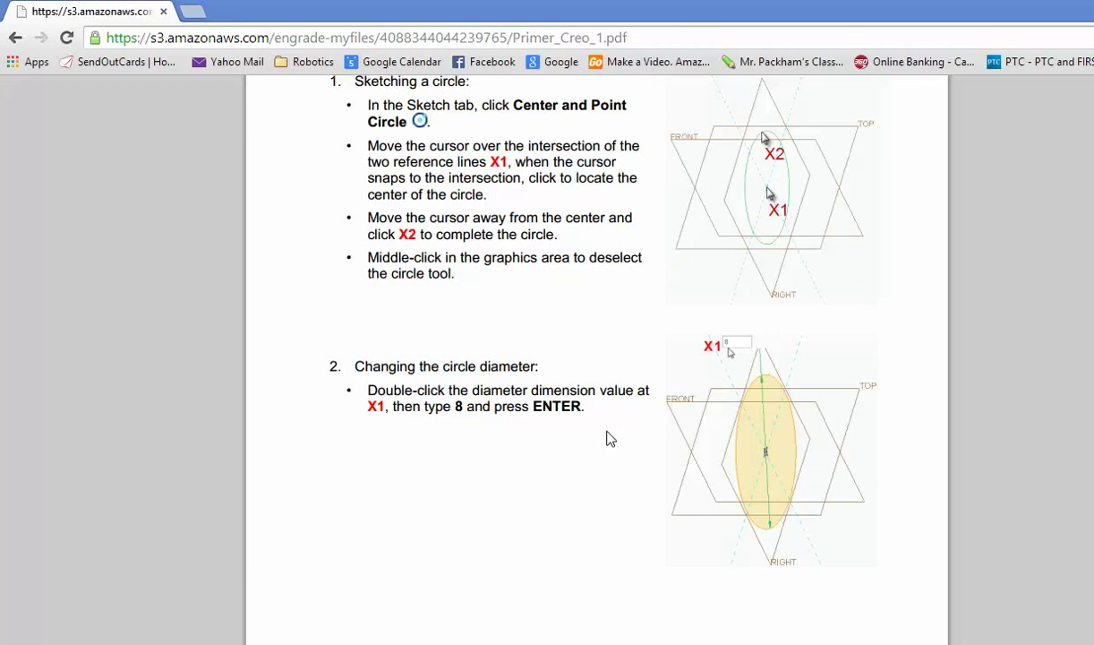
scroll(607, 437, down, 8)
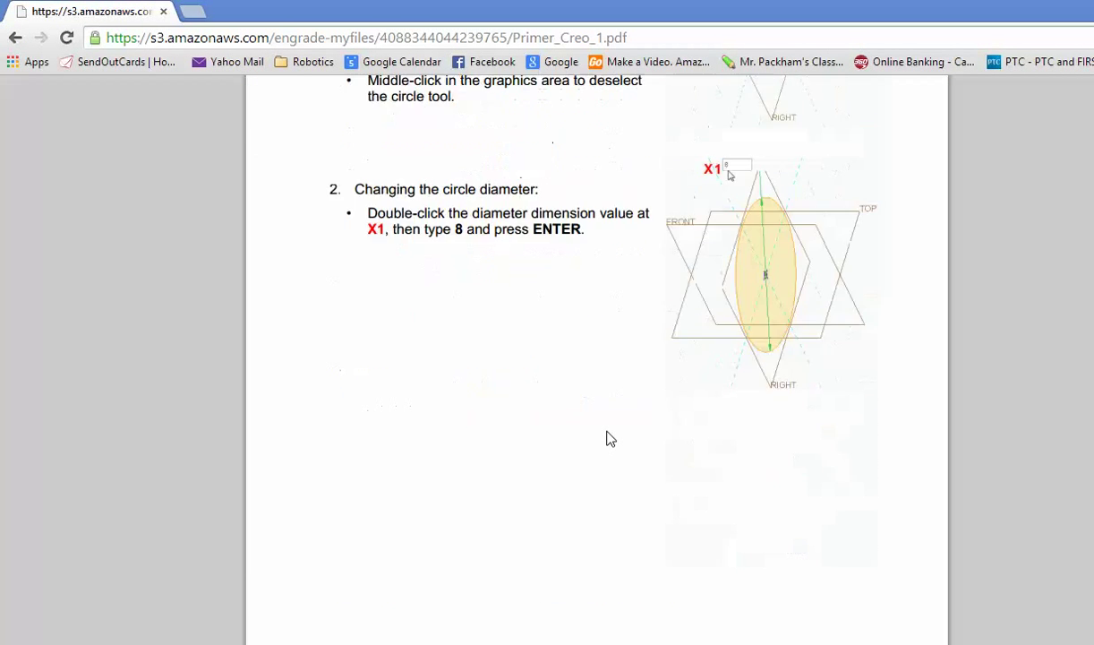
scroll(606, 437, down, 5)
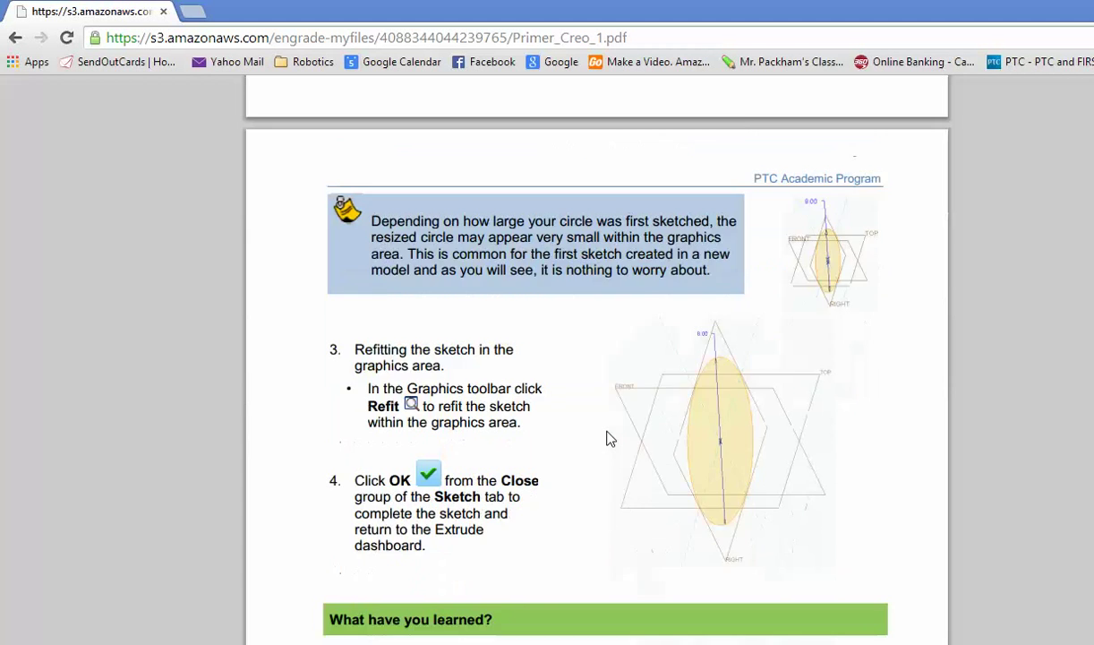
scroll(608, 438, down, 2)
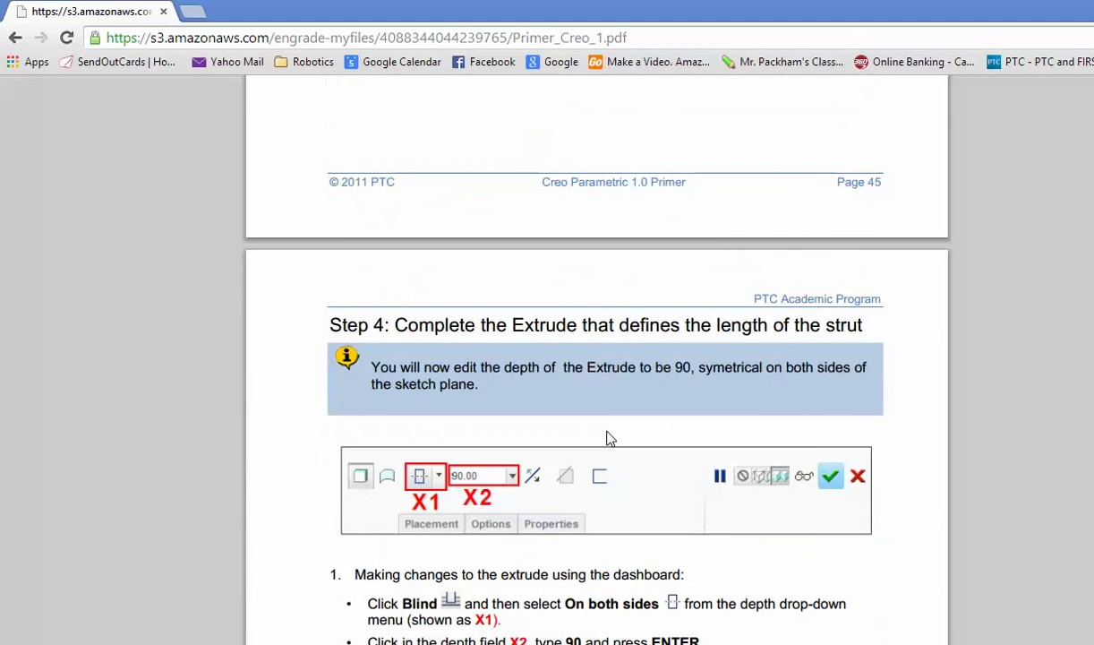
scroll(608, 438, down, 1)
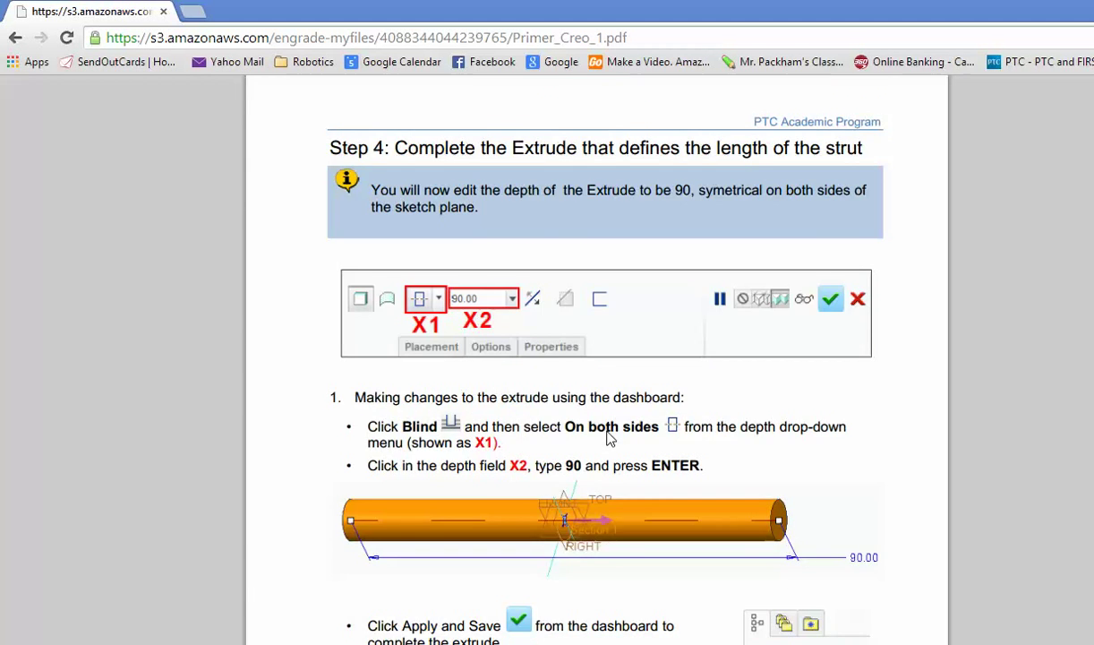
click(573, 641)
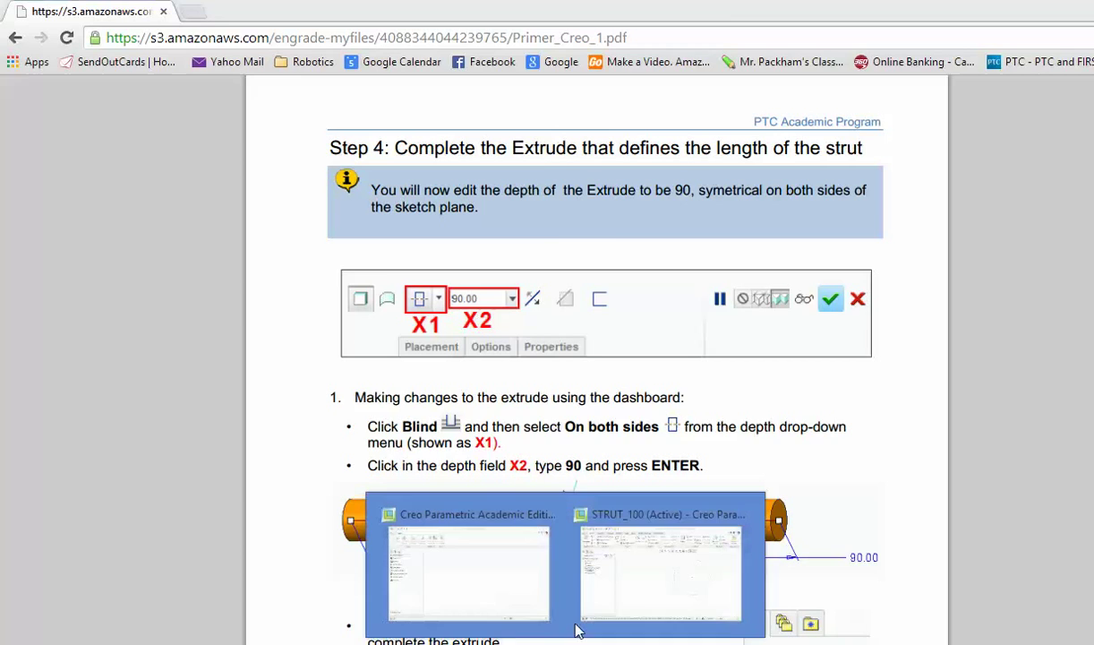
click(611, 586)
Step: Start an Extrude of the circle sketch and recheck the depth settings of Step 4 in the PDF guide
click(426, 106)
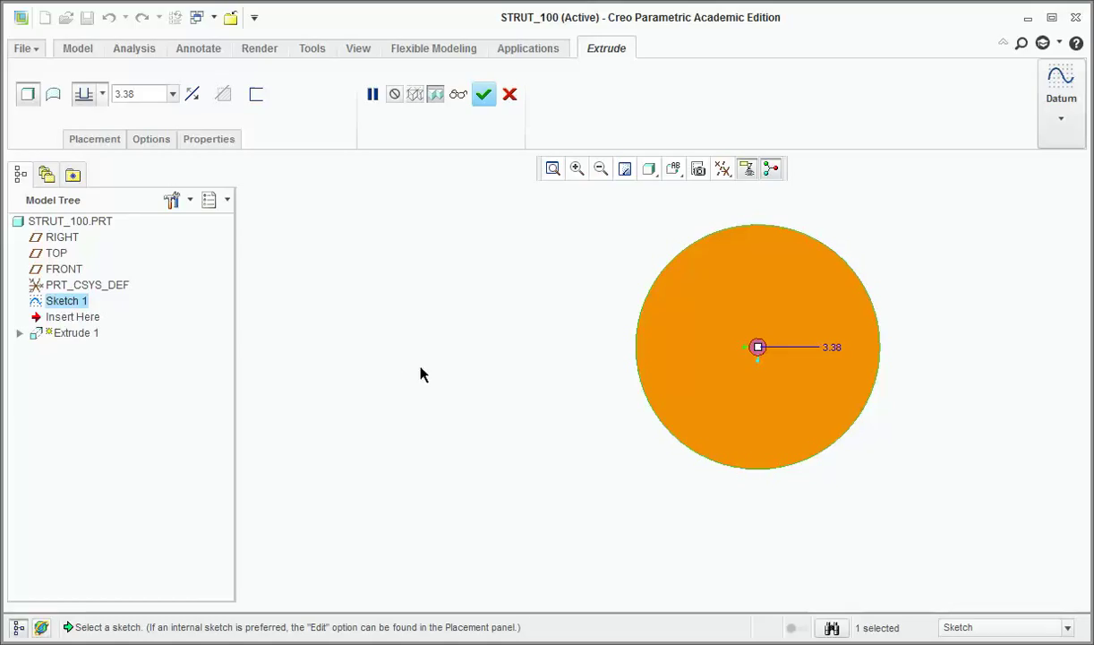
middle_drag(420, 373, 452, 385)
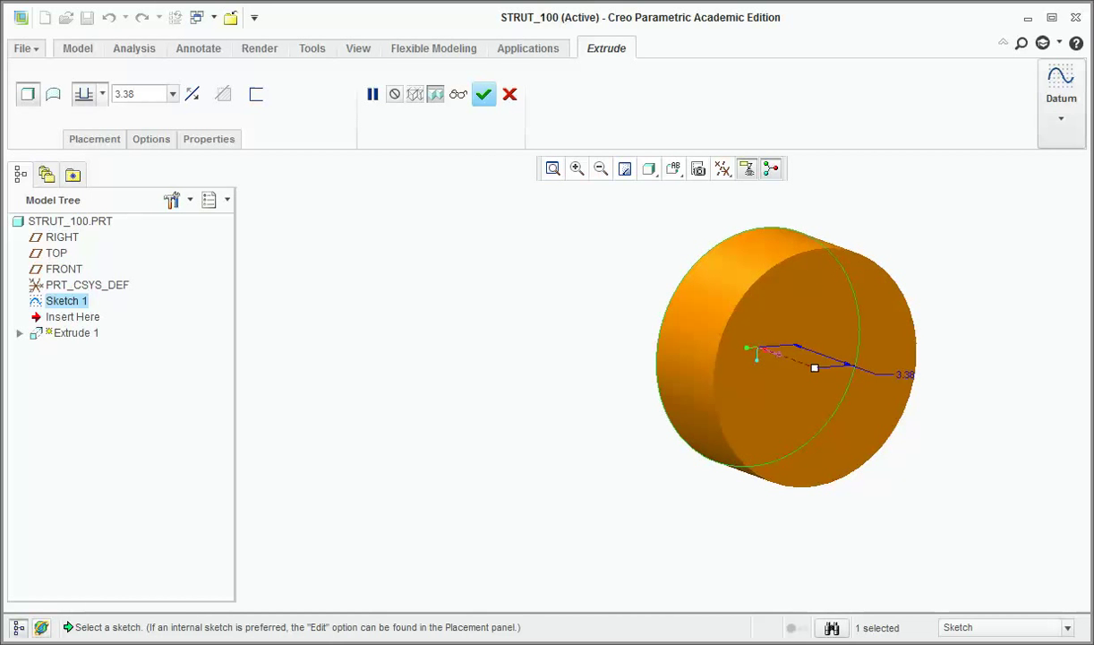
mouse_move(292, 643)
click(369, 623)
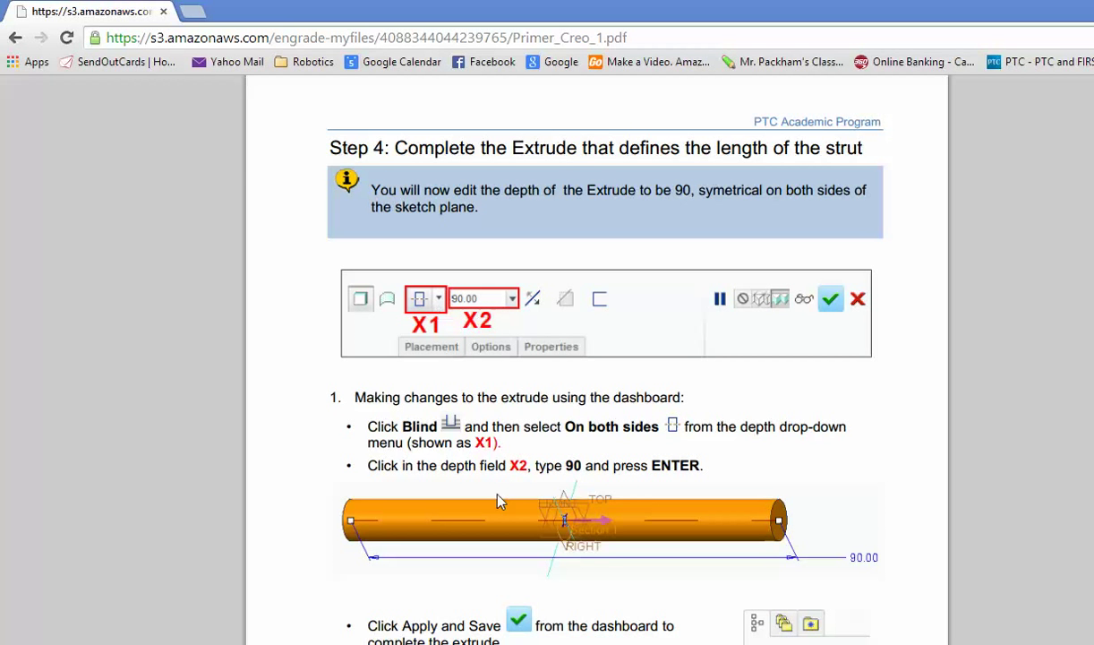
mouse_move(568, 641)
click(630, 609)
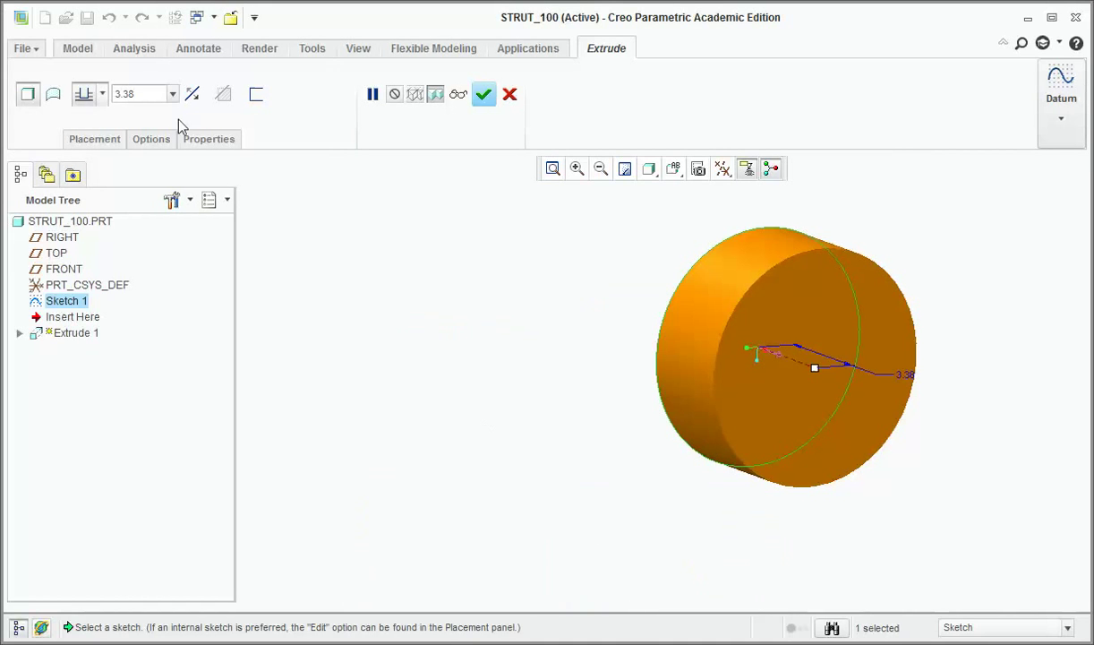
Step: Set the extrude's blind depth to 90 mm
drag(148, 93, 119, 94)
text(90)
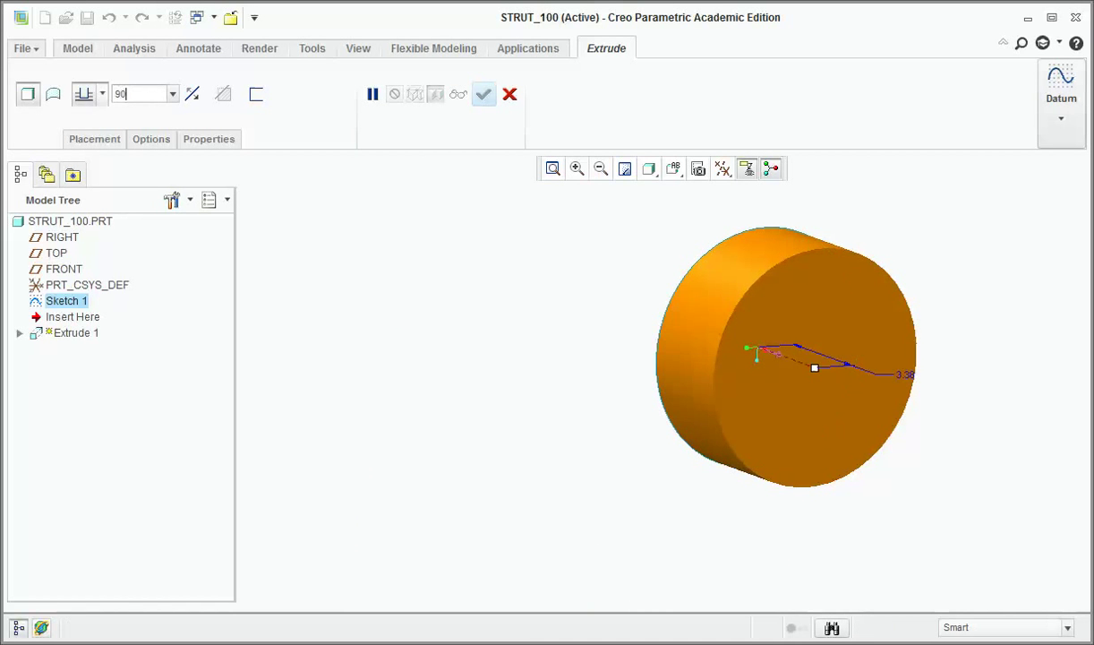
key(Return)
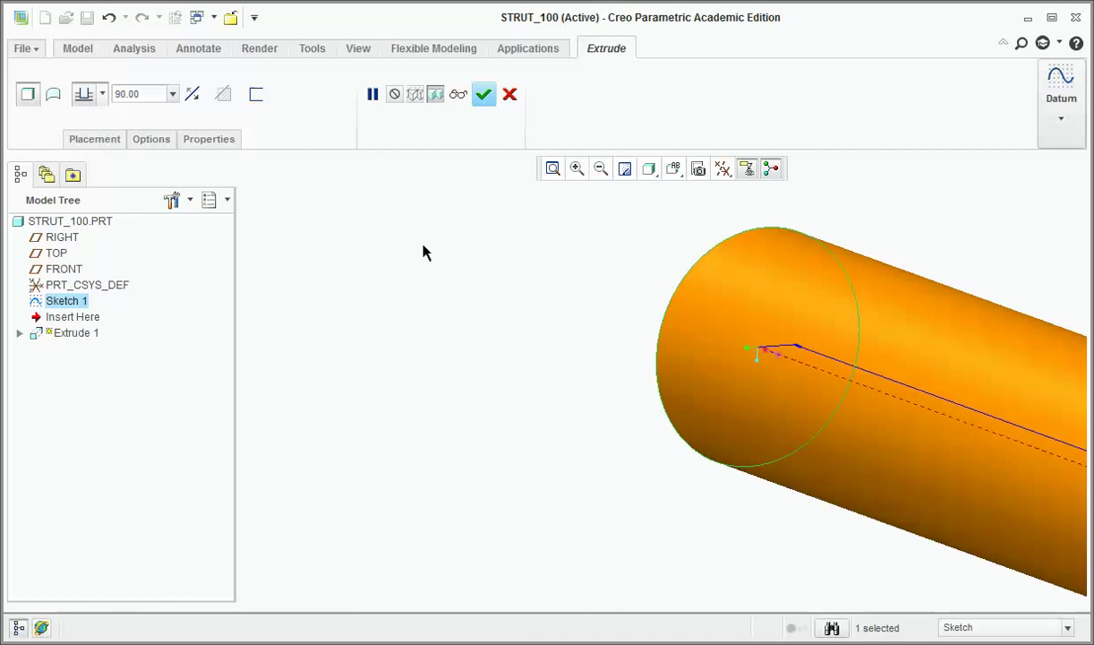
scroll(788, 350, down, 5)
scroll(794, 352, down, 2)
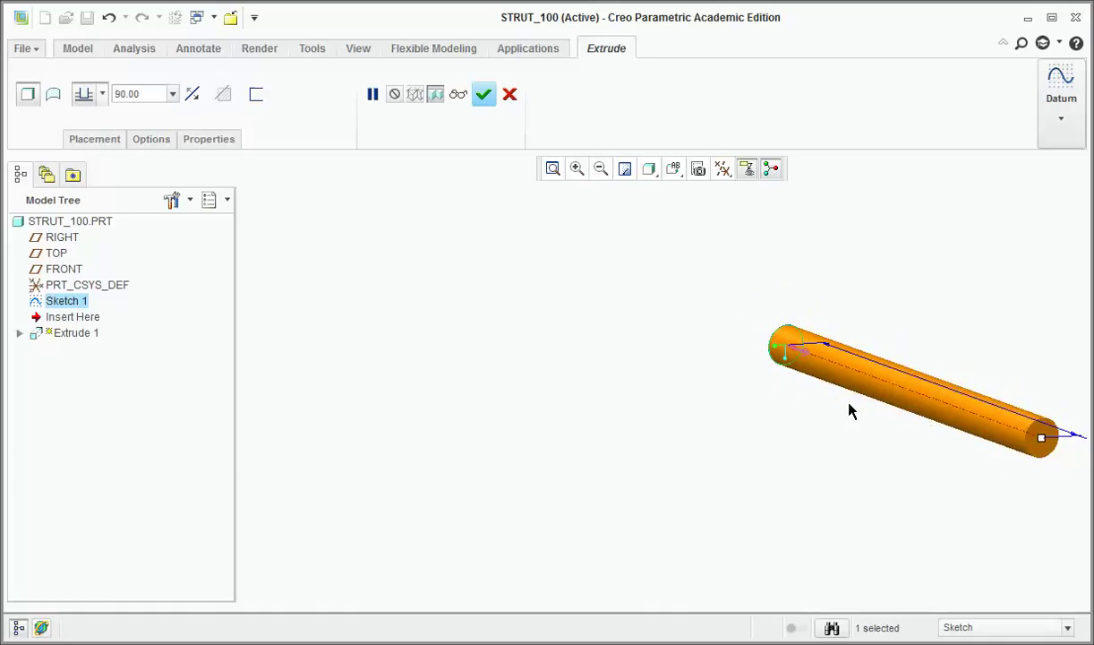
Step: Change the 90 mm extrude's depth option to extend symmetrically on both sides of the sketch plane and complete the feature
shift+middle_drag(850, 411, 691, 372)
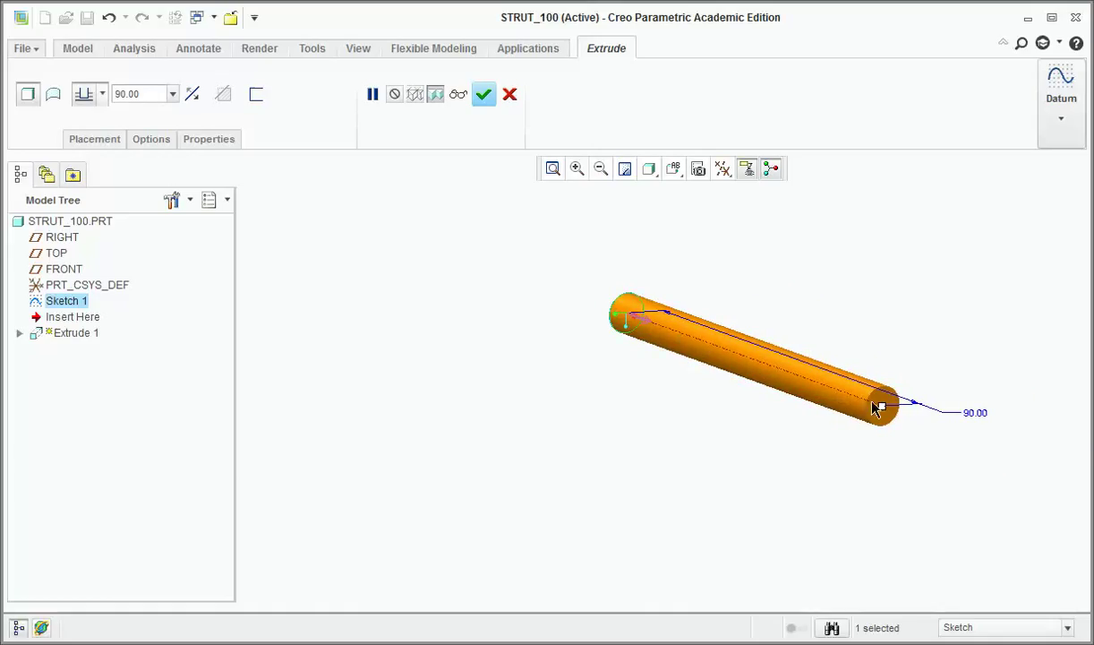
click(100, 94)
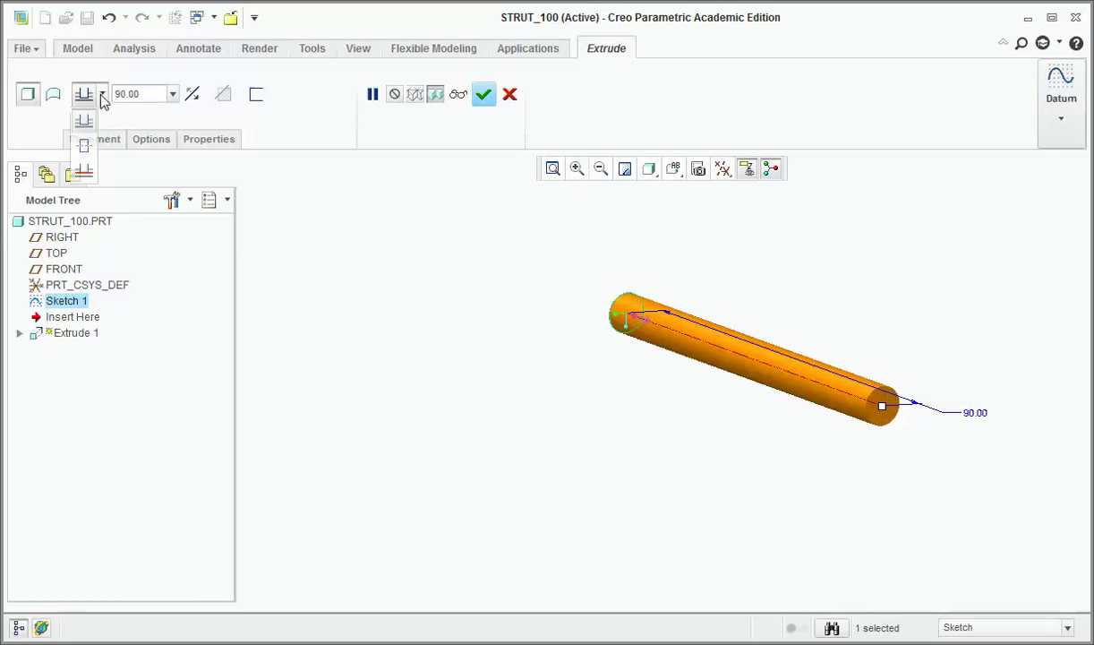
click(85, 146)
middle_drag(588, 398, 615, 363)
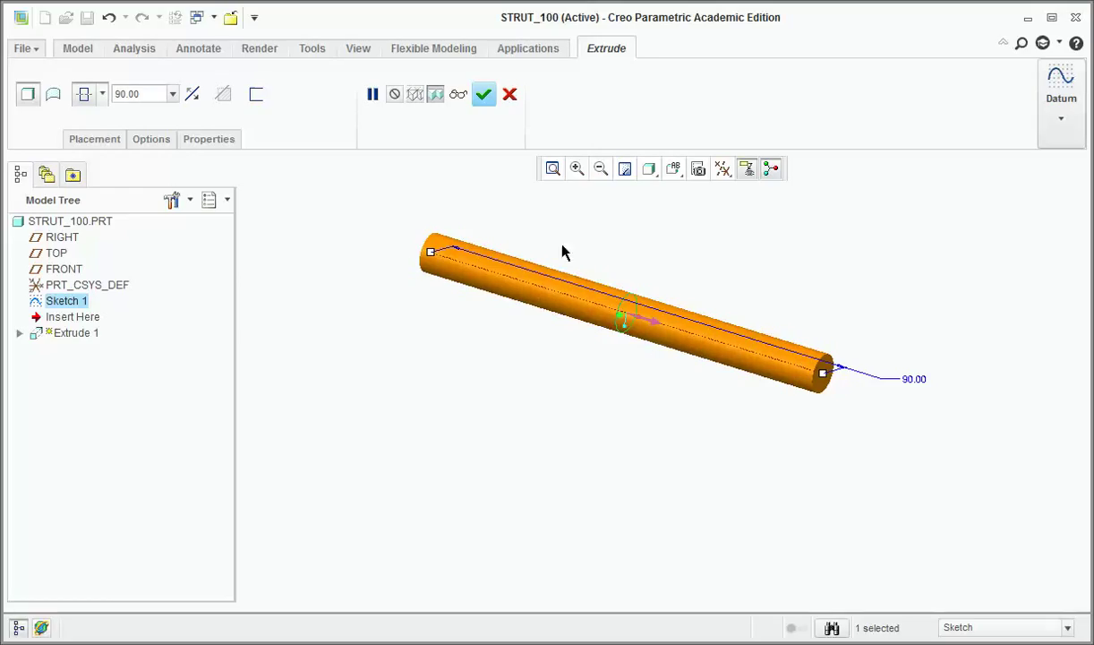
click(484, 94)
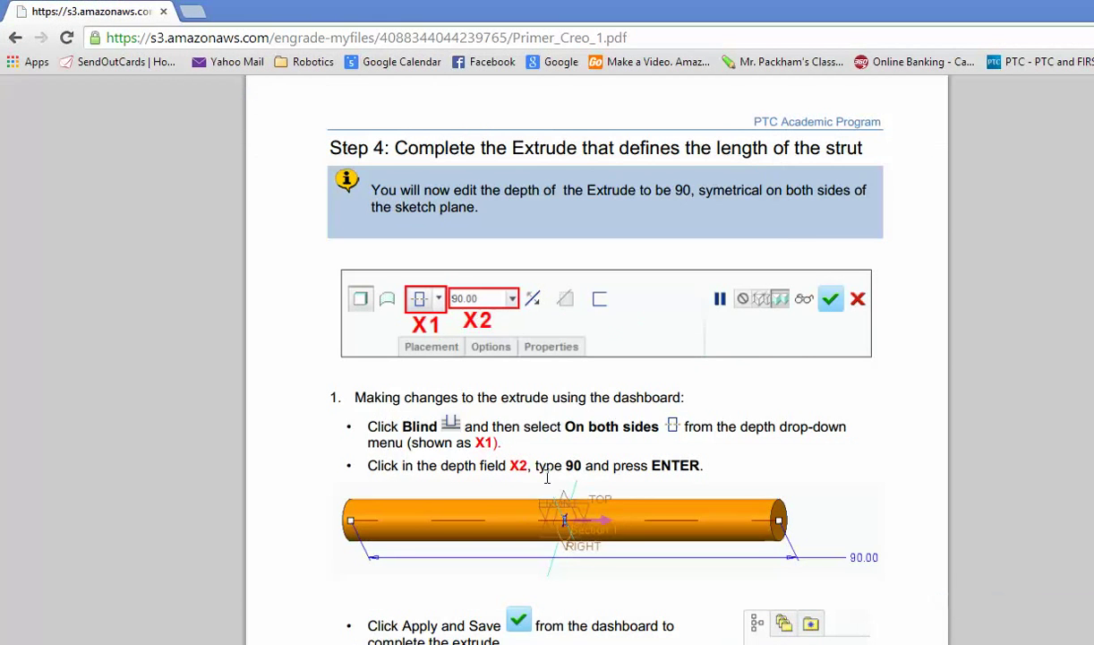
Step: Switch to the PDF guide and read Step 5 on sketching the strut's shoulder circle, returning to STRUT_100
scroll(548, 481, down, 10)
scroll(548, 484, down, 5)
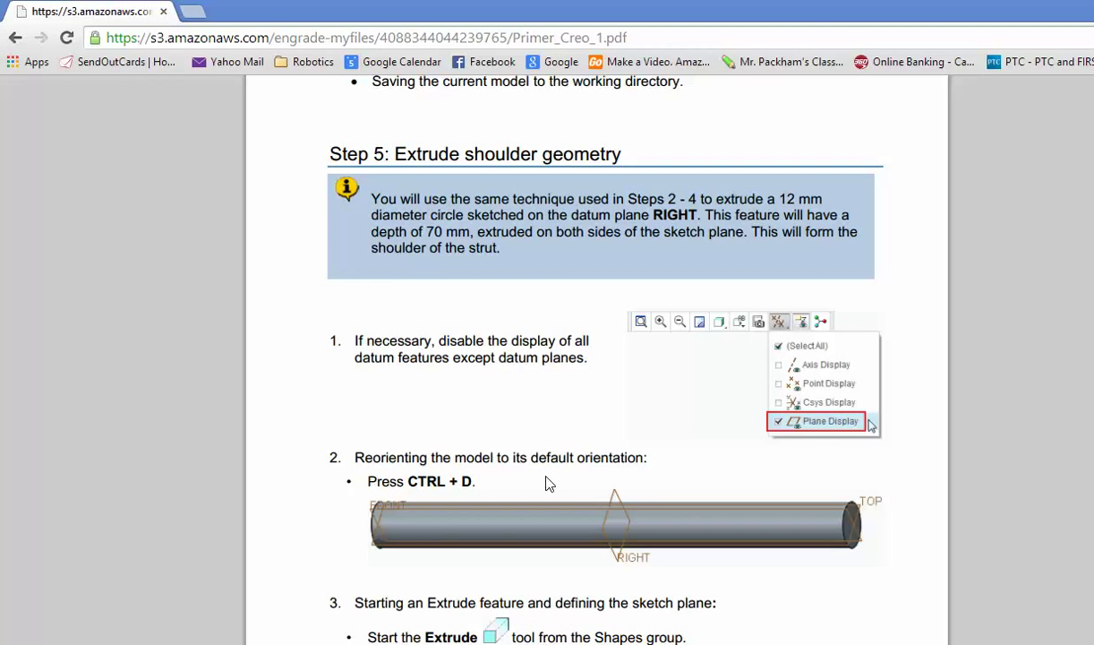
scroll(549, 484, down, 2)
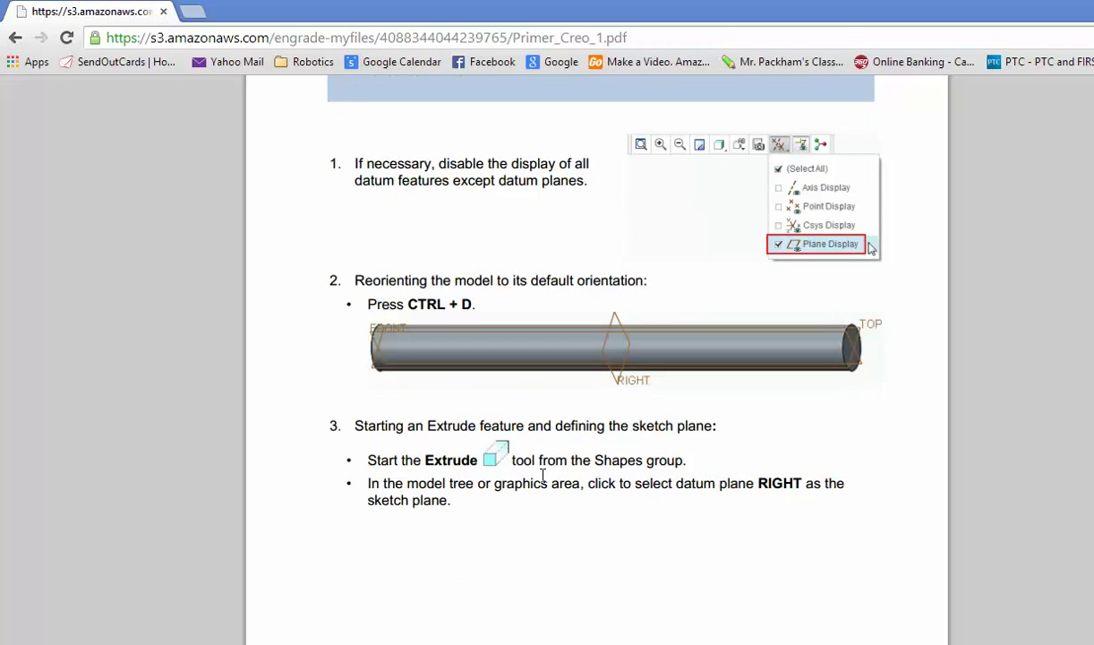
scroll(519, 452, up, 1)
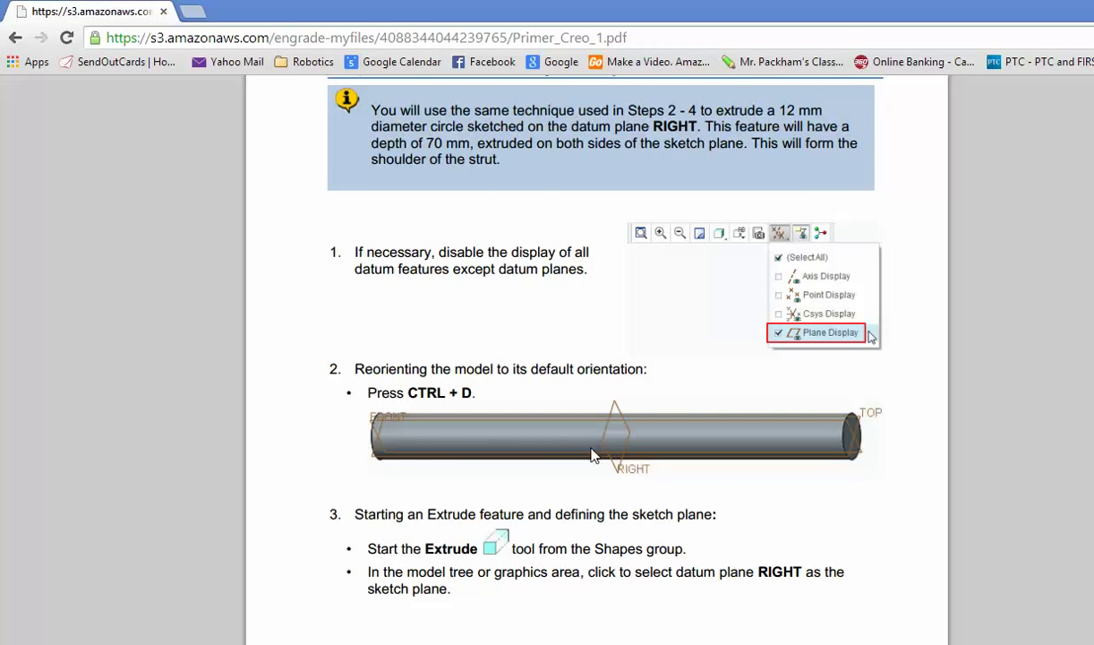
scroll(612, 450, down, 9)
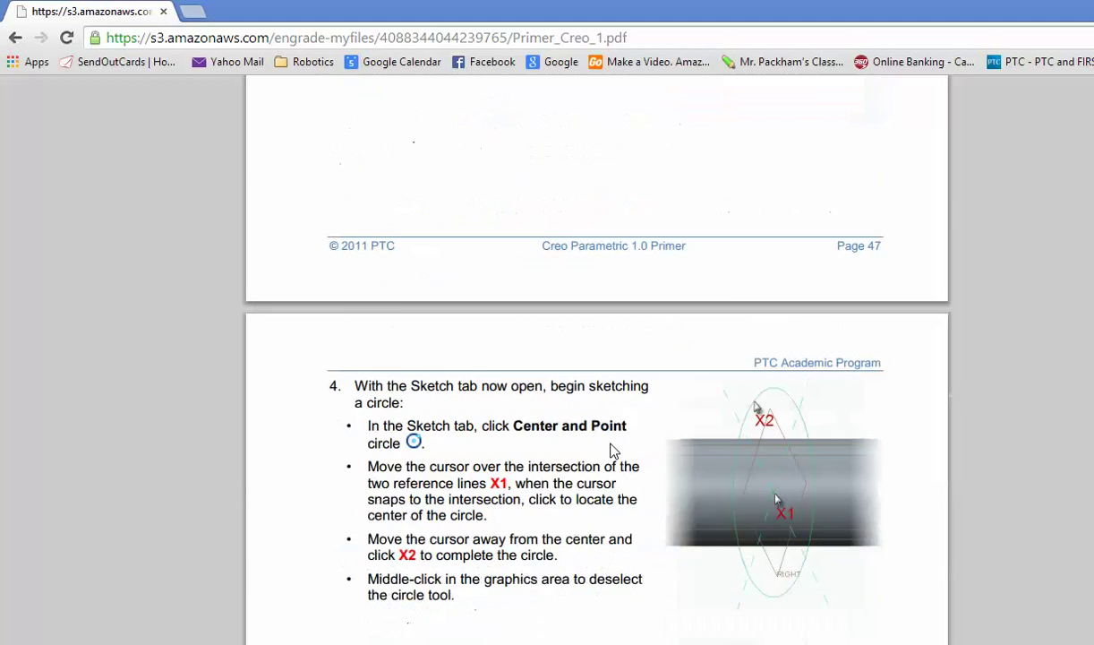
scroll(754, 445, up, 1)
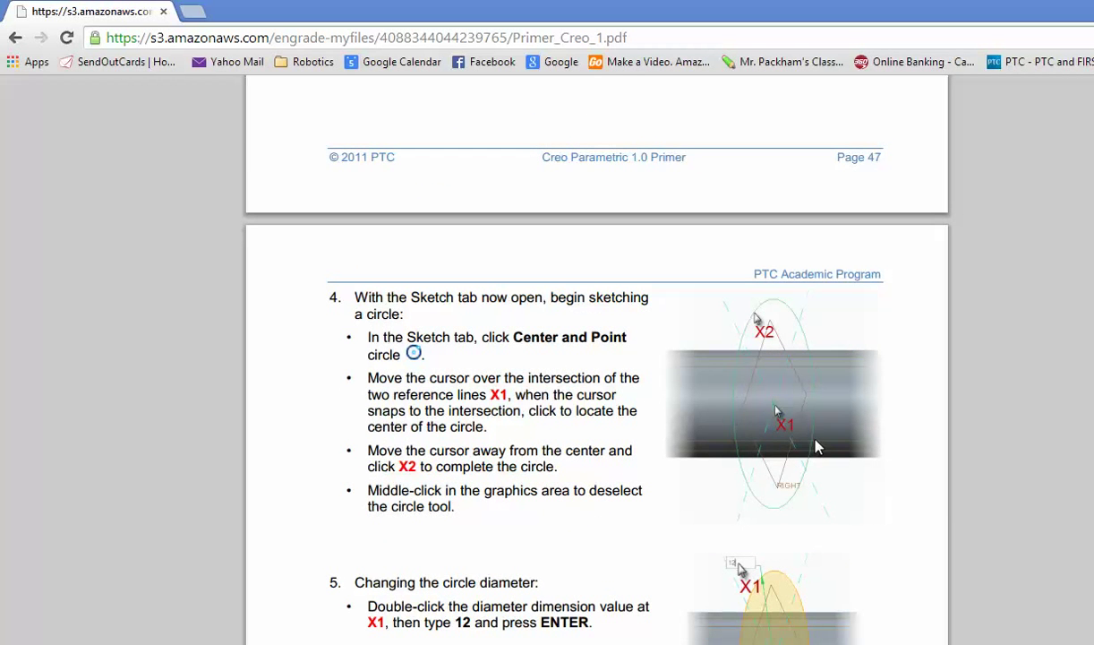
scroll(624, 481, down, 2)
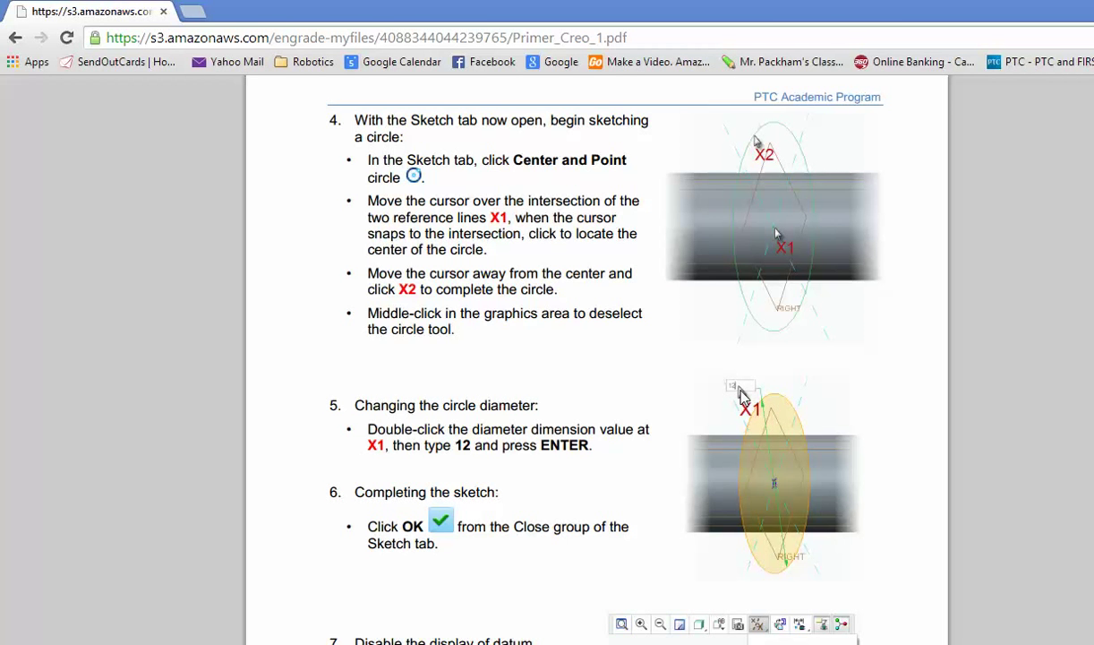
mouse_move(626, 635)
click(634, 559)
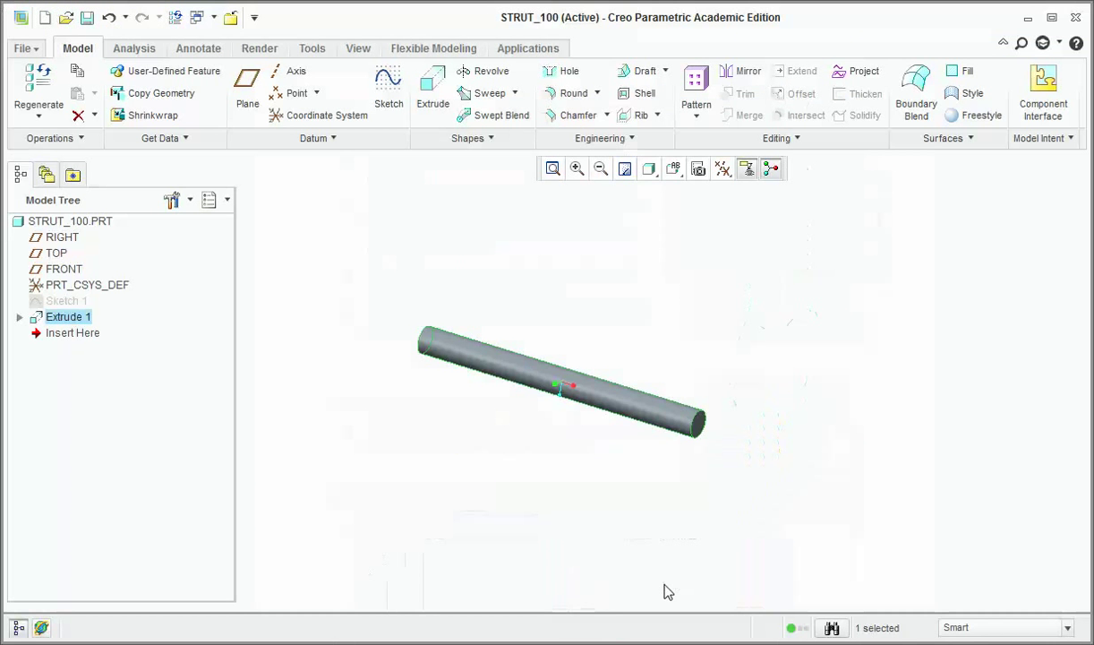
Step: Start a sketch on the RIGHT datum plane and draw a circle about 14 mm in diameter centred on the reference intersection
scroll(552, 406, down, 4)
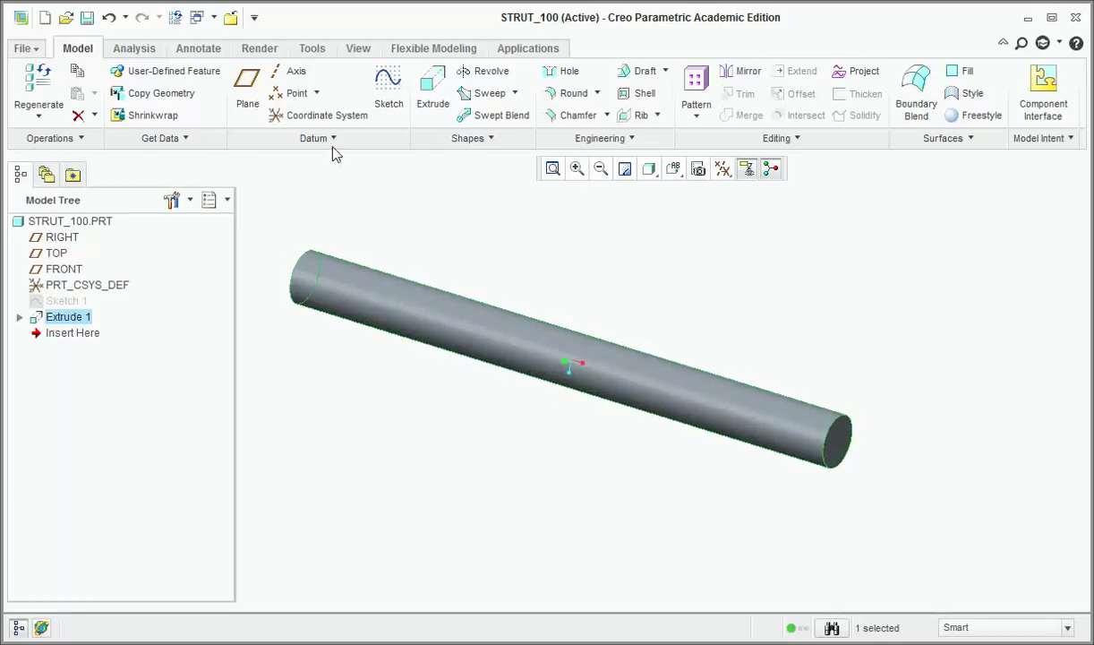
click(54, 239)
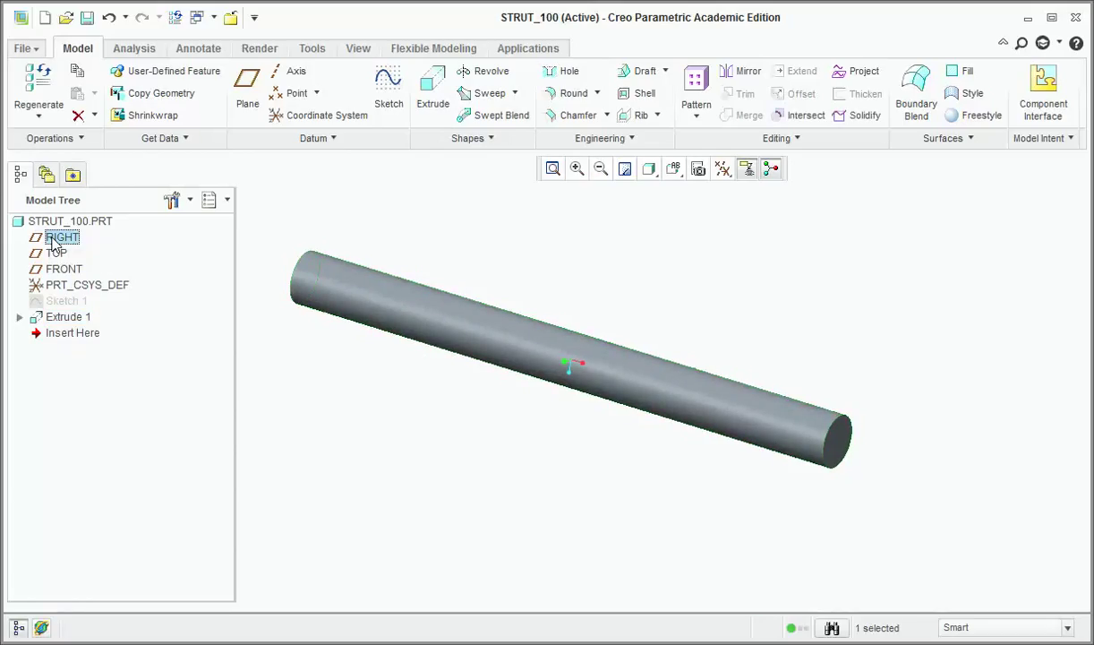
click(394, 102)
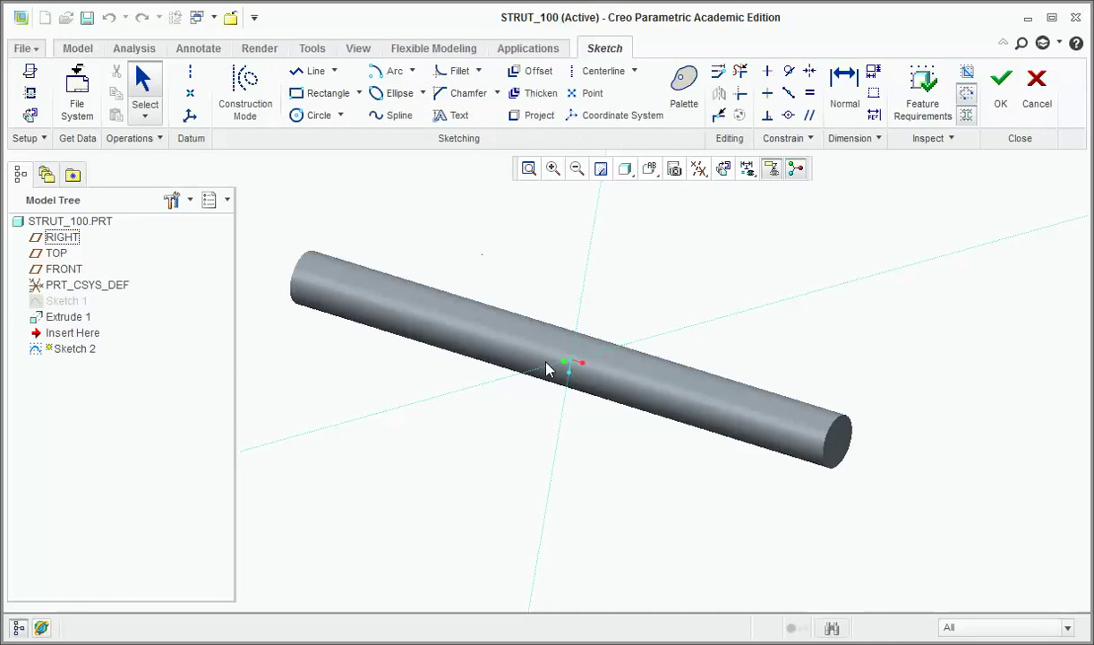
click(306, 116)
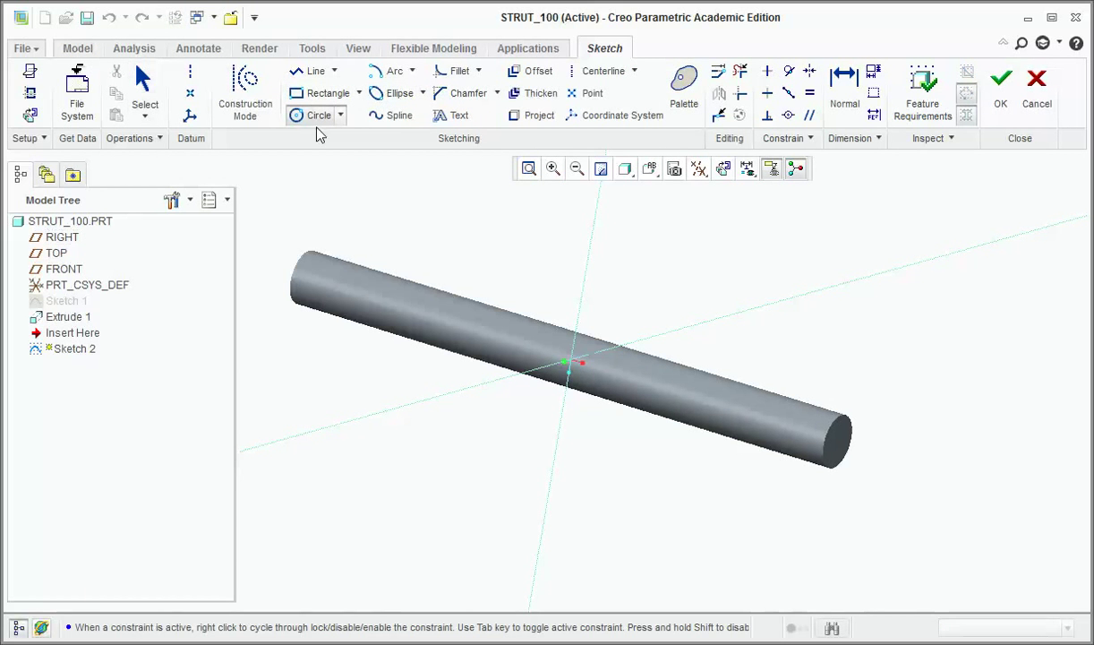
click(571, 362)
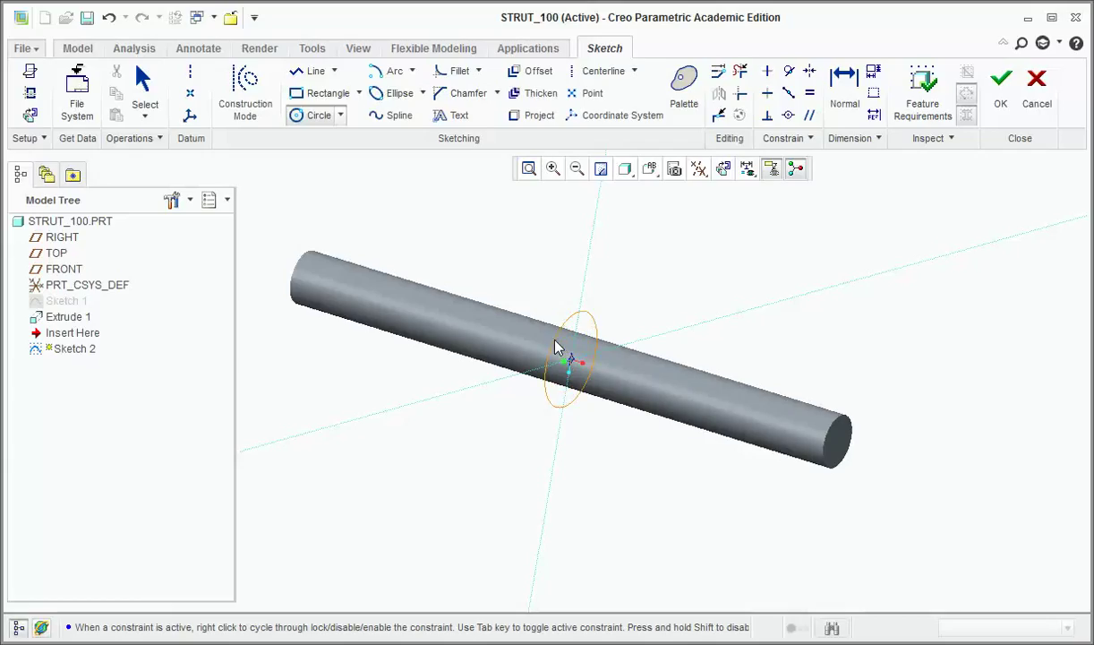
click(557, 347)
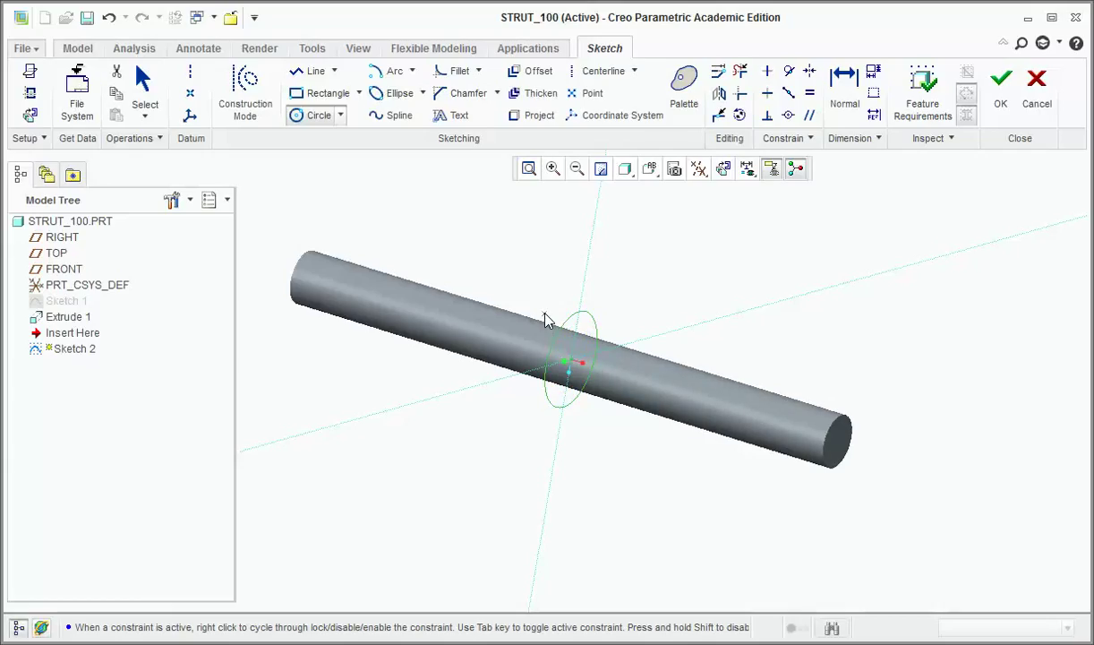
middle_click(546, 328)
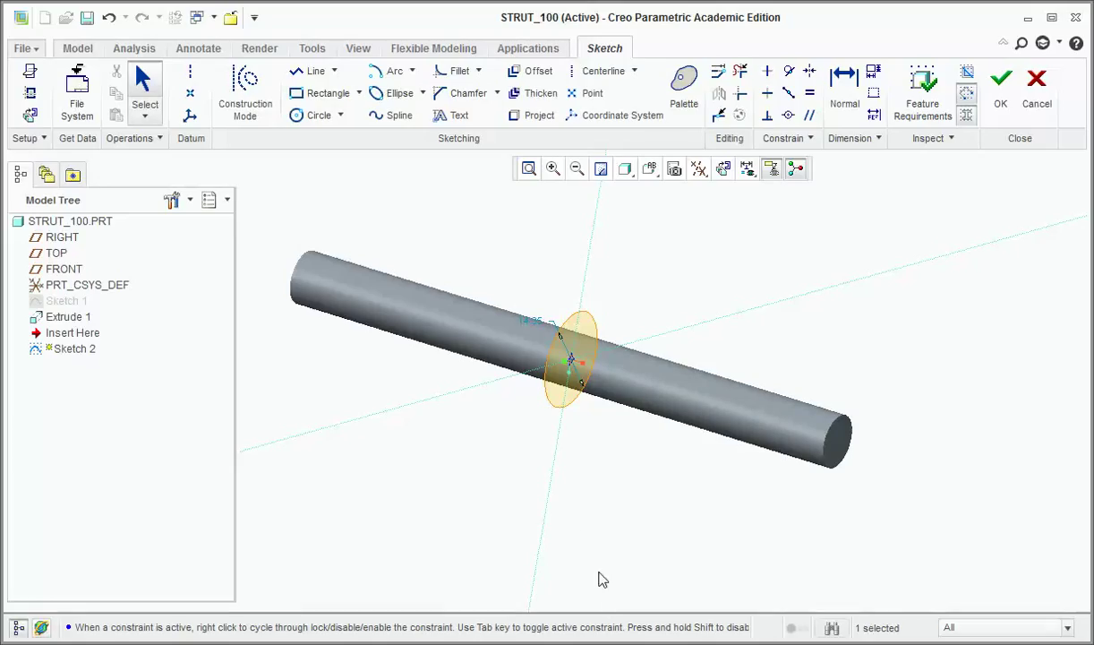
Step: Set the shoulder circle's diameter to 12 mm and complete the sketch
double_click(531, 322)
text(12)
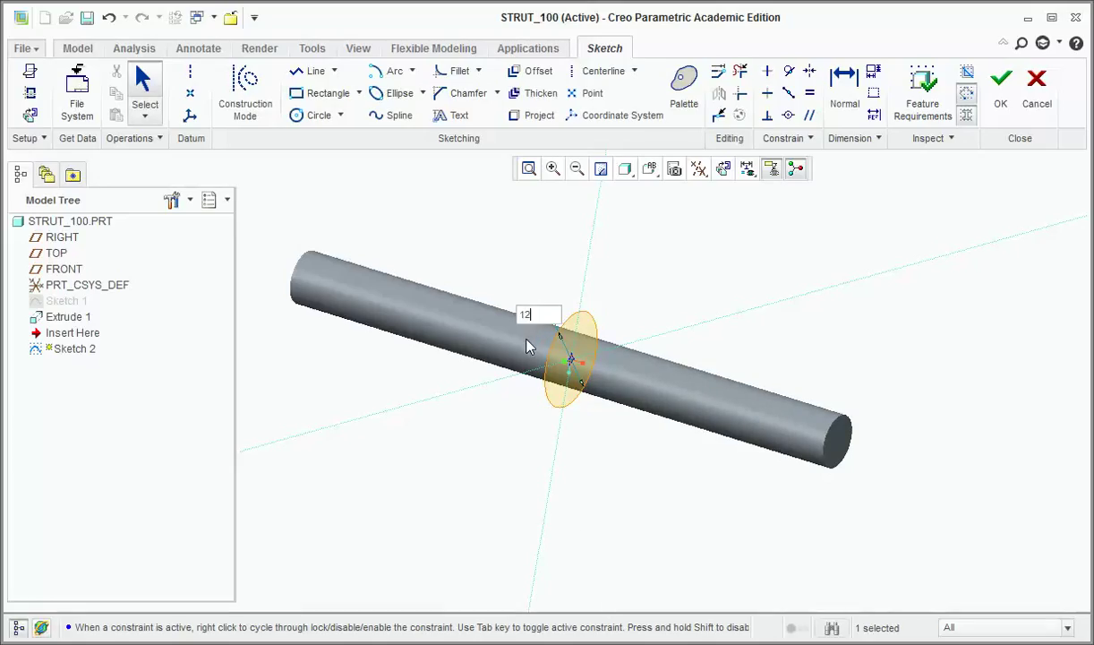
key(Return)
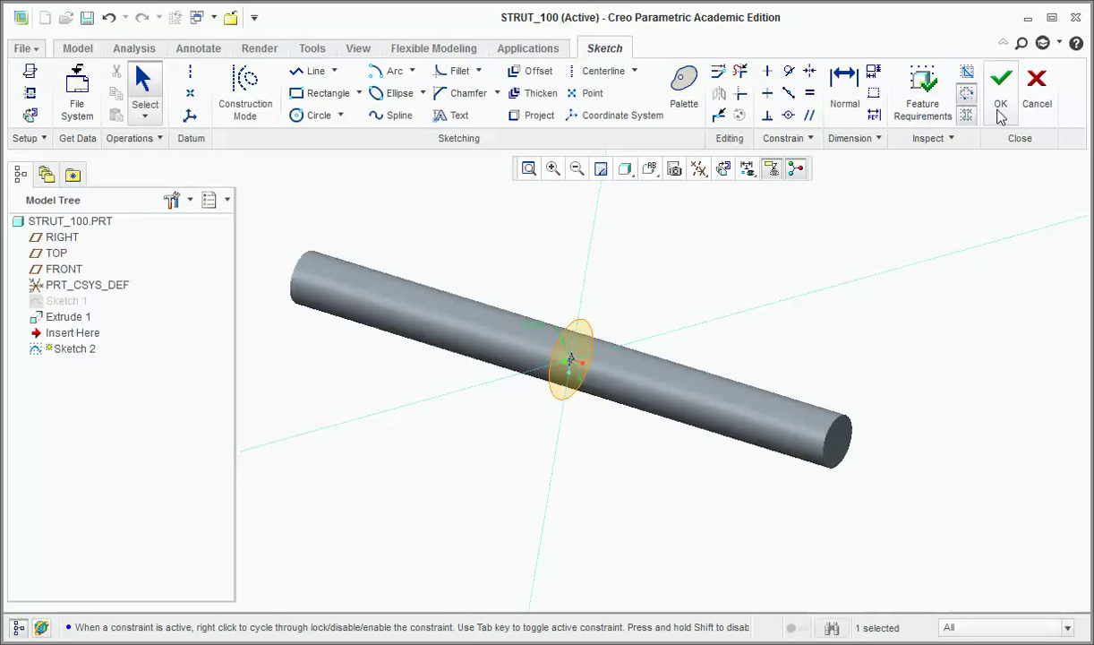
click(1000, 107)
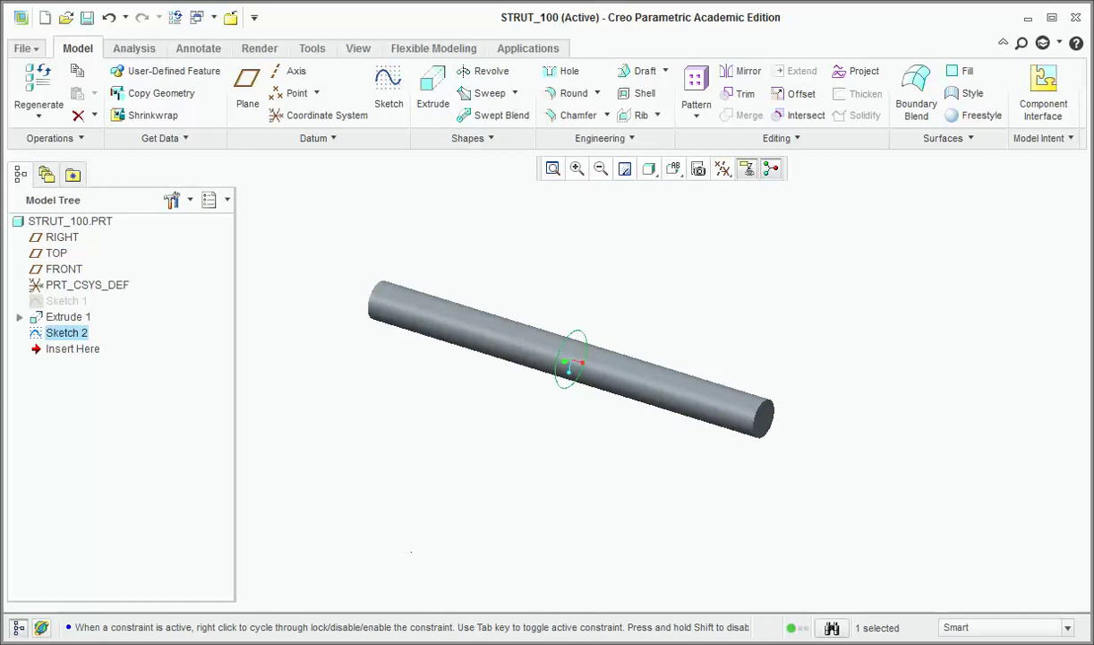
Step: Switch to the PDF guide and read item 8 of Step 5 on the shoulder extrude's depth settings, returning to STRUT_100
key(alt+Tab)
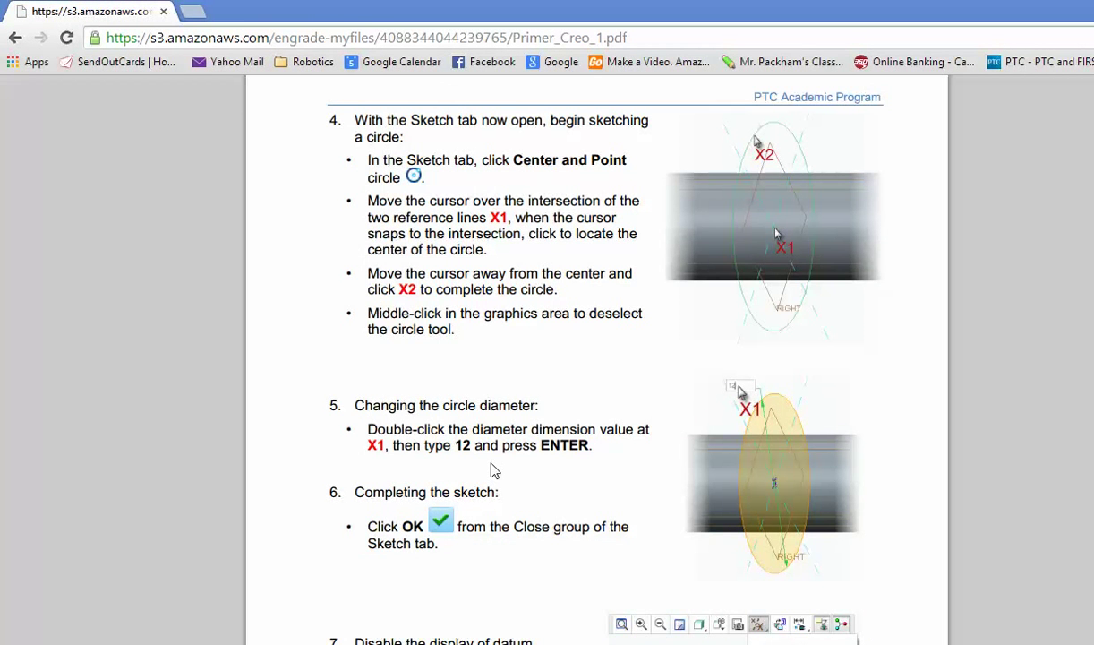
scroll(491, 477, down, 3)
scroll(491, 470, down, 6)
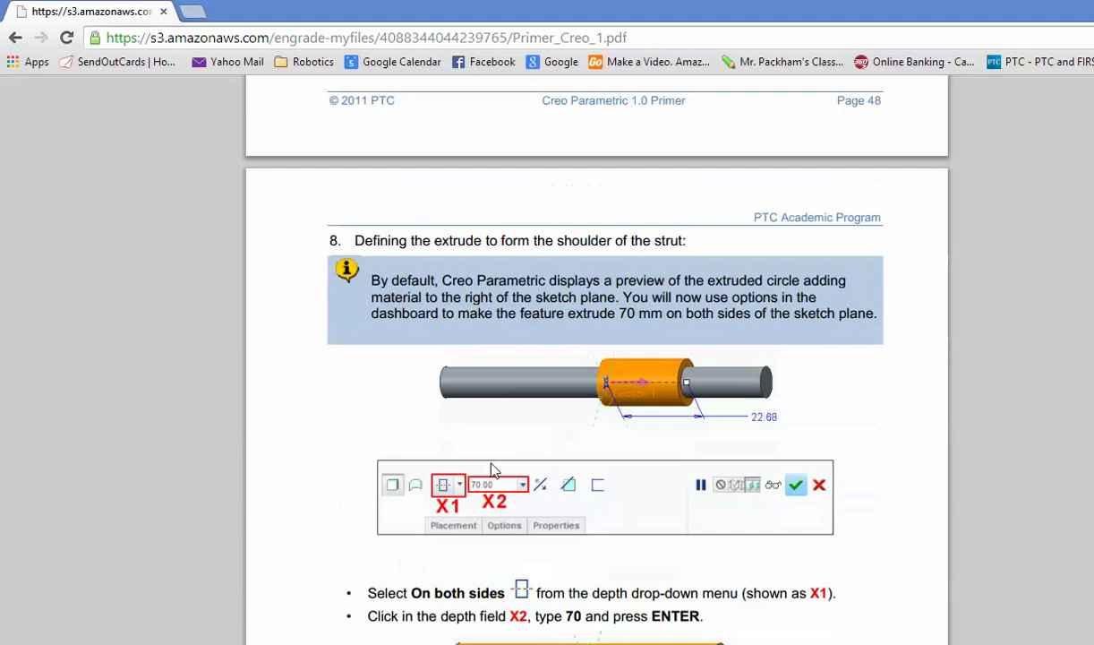
scroll(490, 470, down, 1)
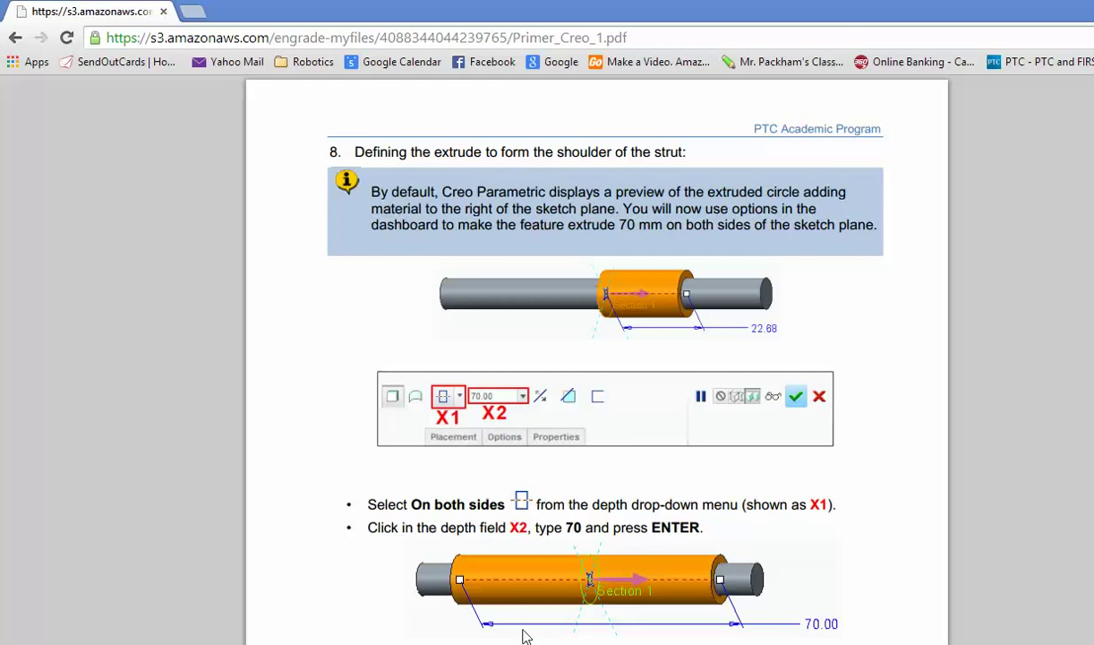
click(622, 595)
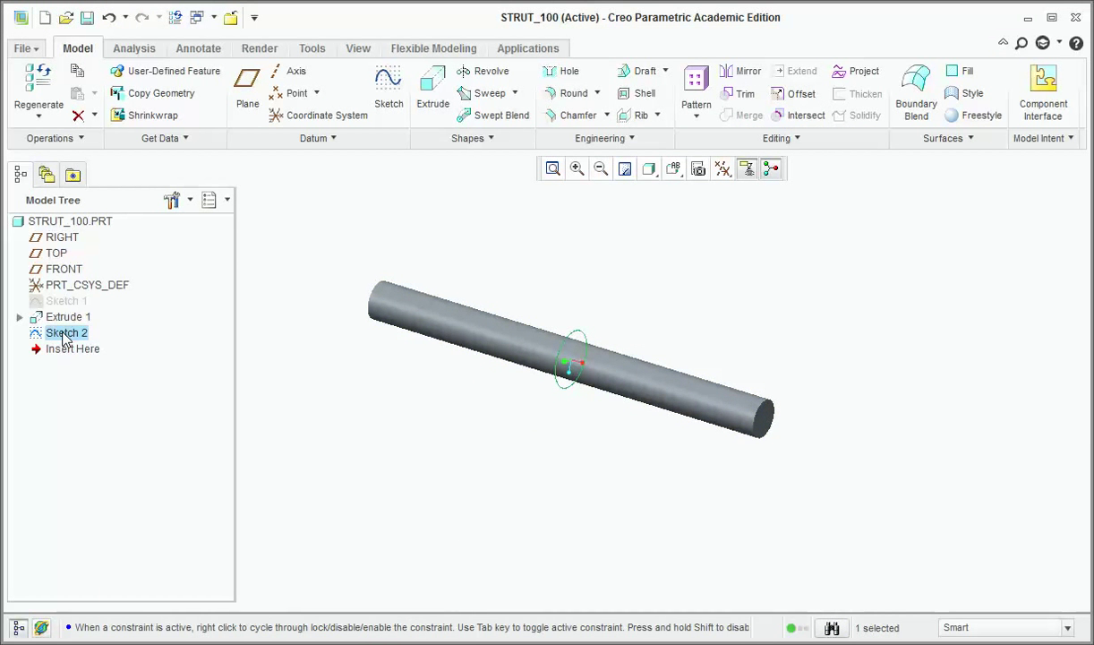
Step: Extrude the 12 mm circle sketch to a total depth of 70 mm, symmetric on both sides of the sketch plane
click(428, 101)
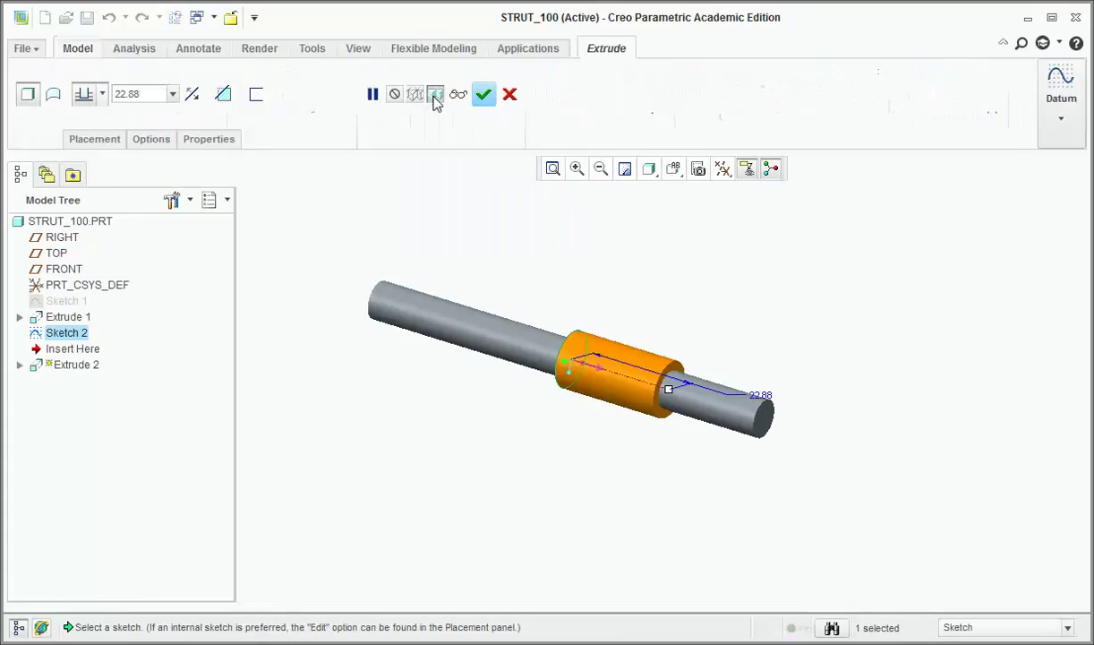
drag(142, 94, 105, 96)
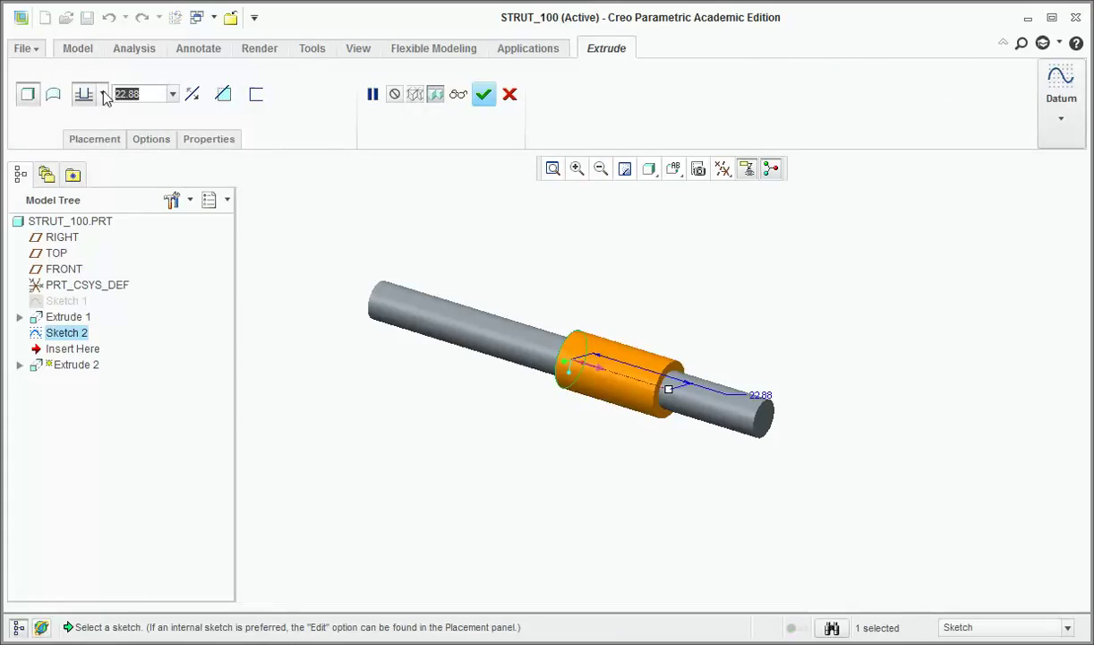
text(70)
key(Return)
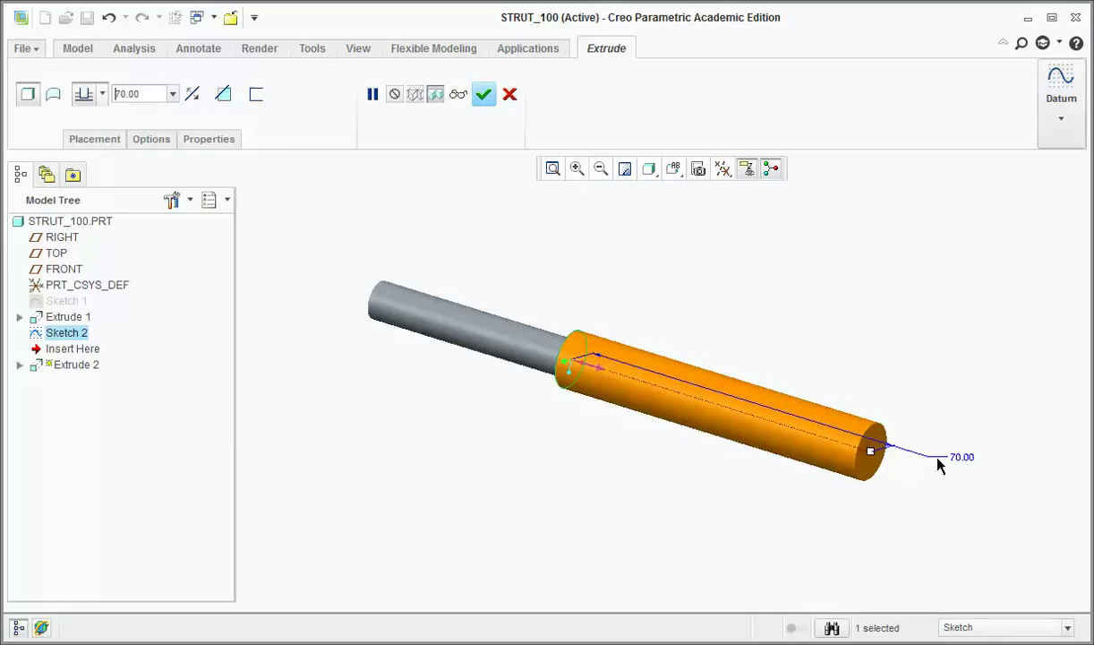
click(102, 93)
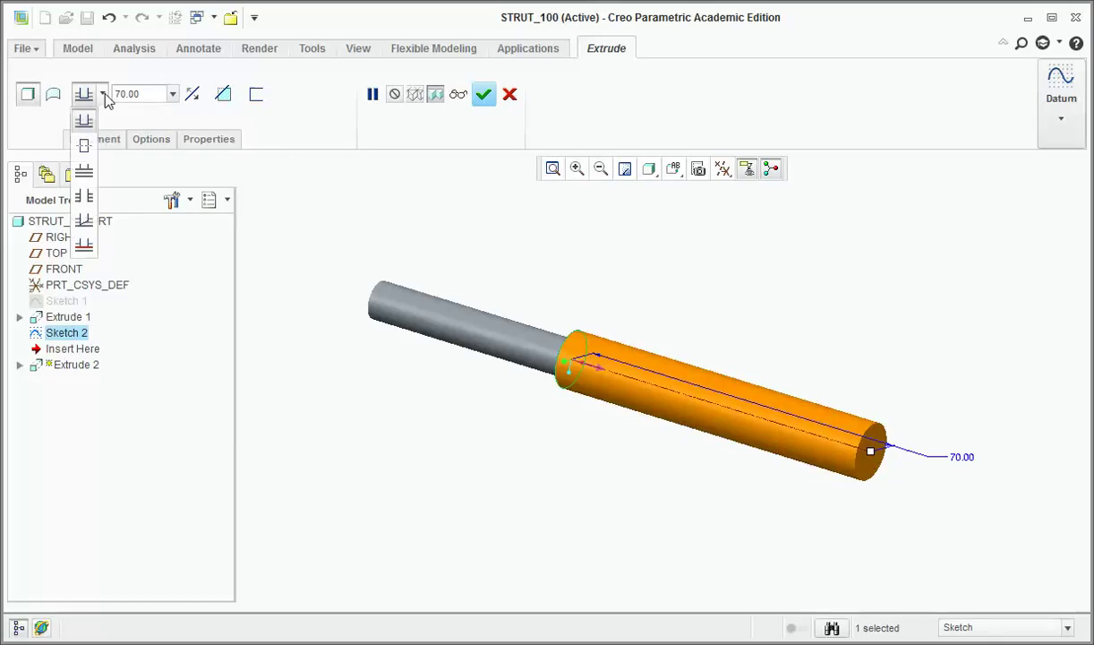
click(84, 146)
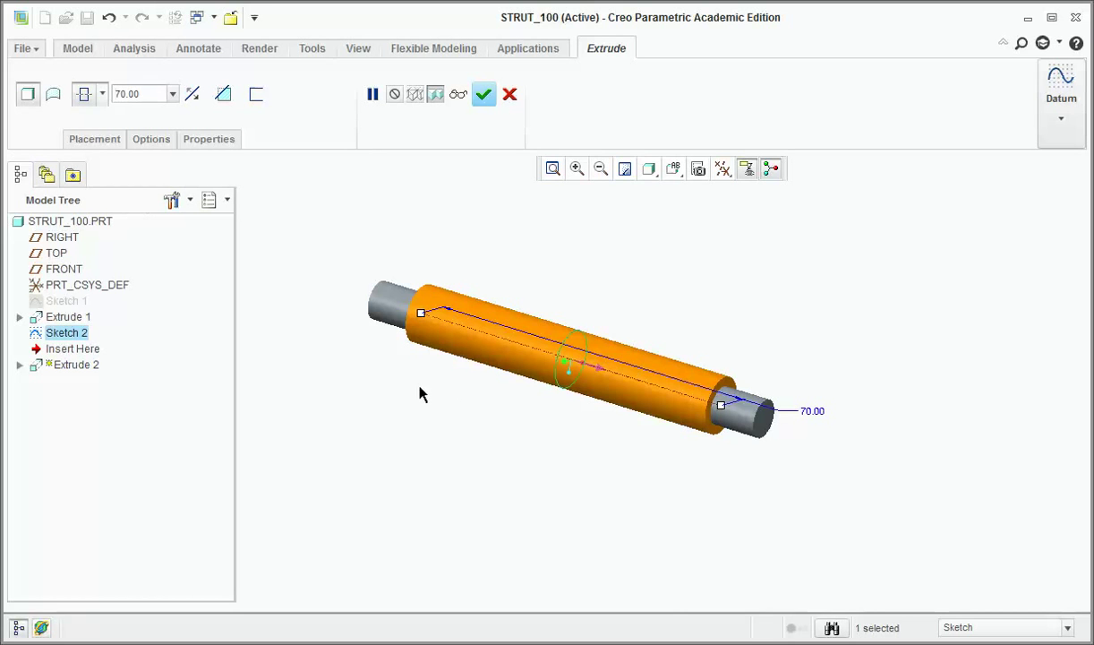
click(484, 95)
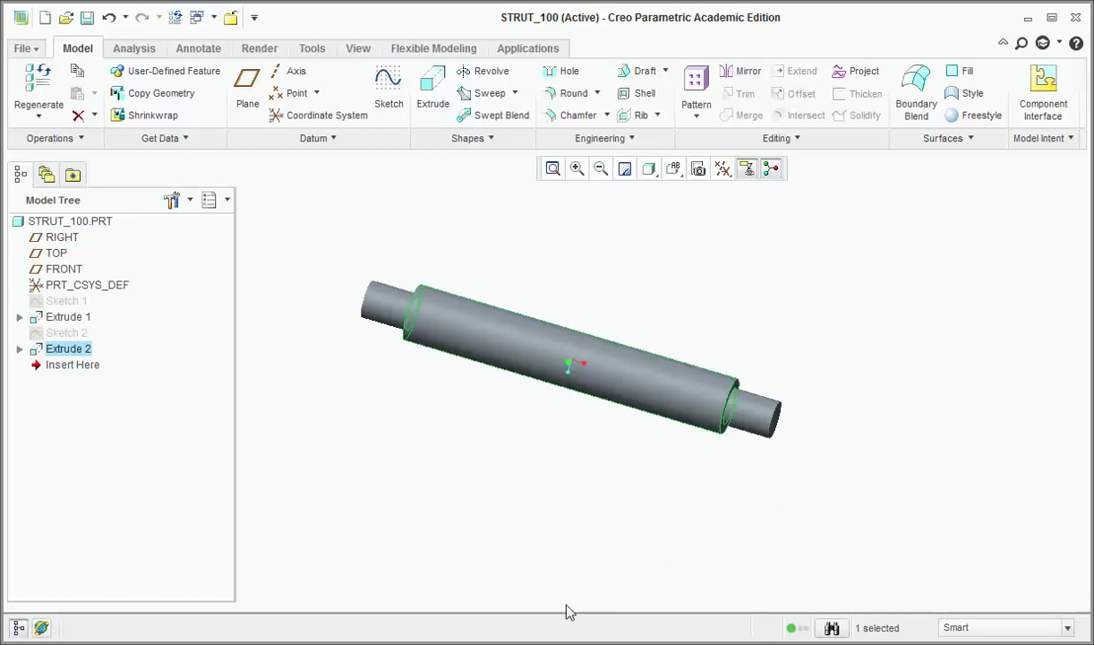
Step: Switch to the PDF guide and read Step 6 on thinning the strut's centre with a revolved arc, returning to STRUT_100
key(alt+Tab)
scroll(474, 495, down, 6)
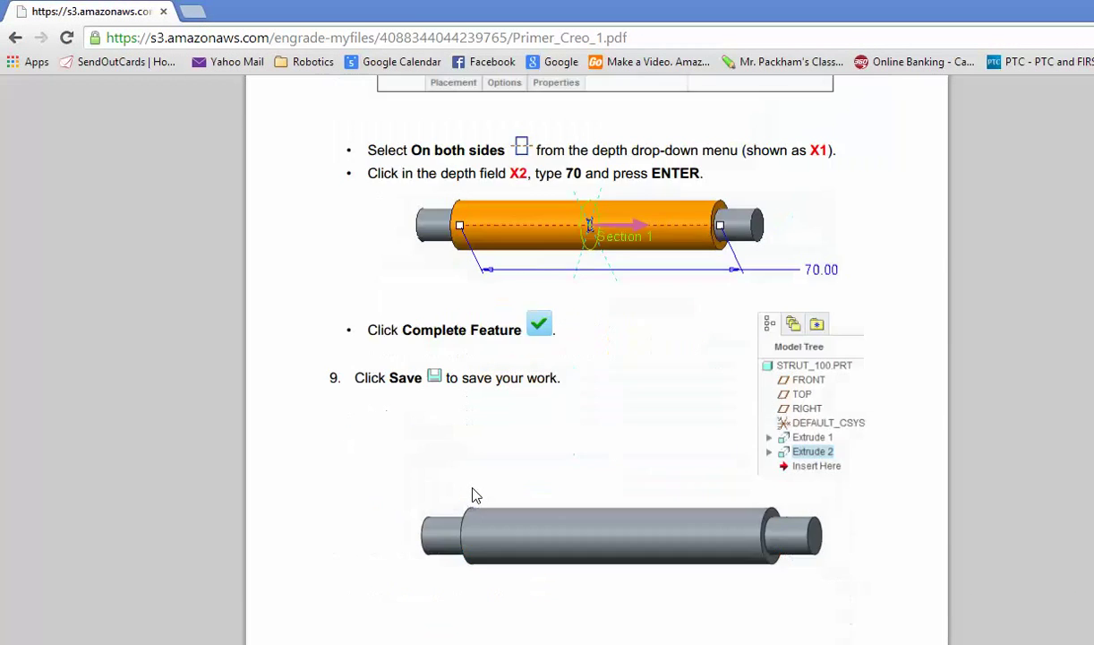
scroll(475, 495, down, 8)
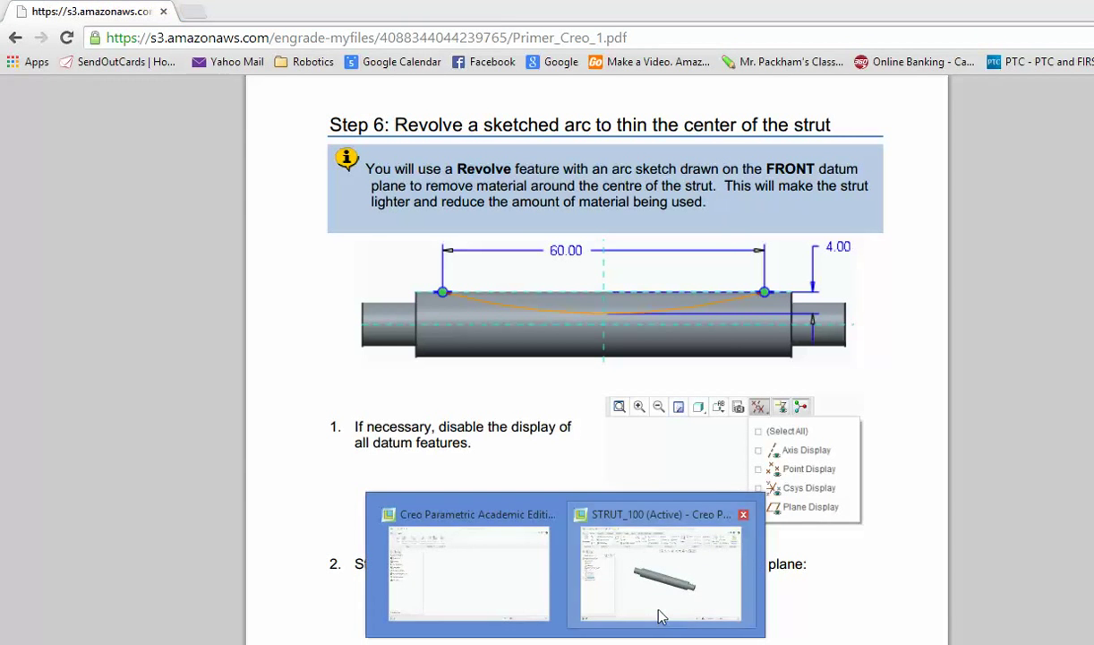
click(571, 560)
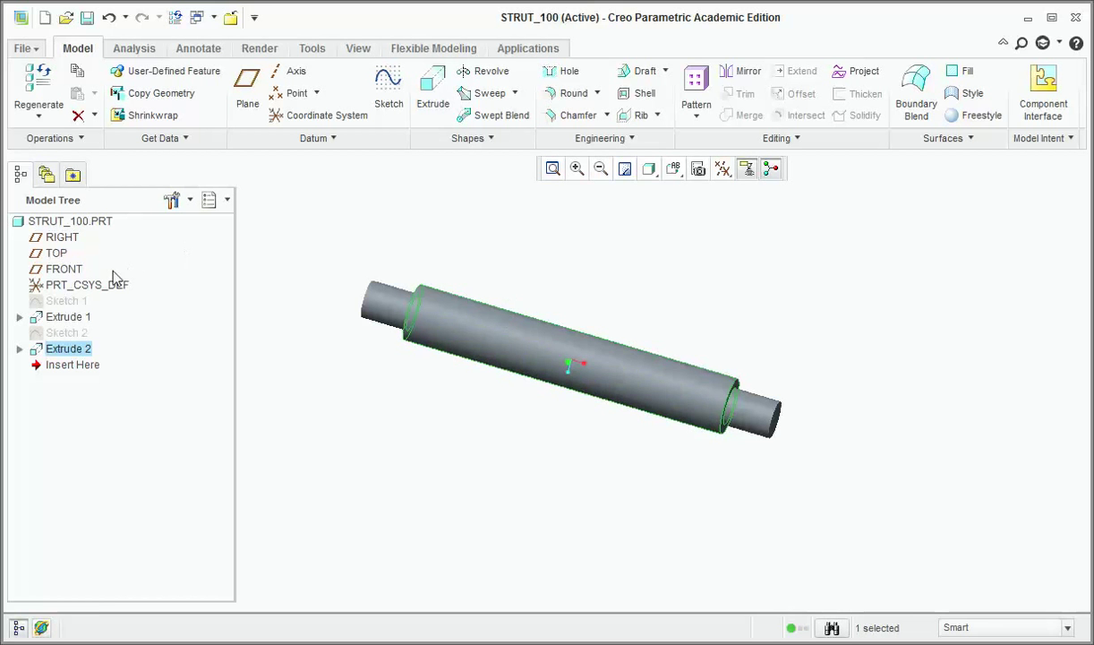
Step: Start a Revolve feature sketch on the FRONT datum plane and orient the view parallel to the sketch plane
click(62, 271)
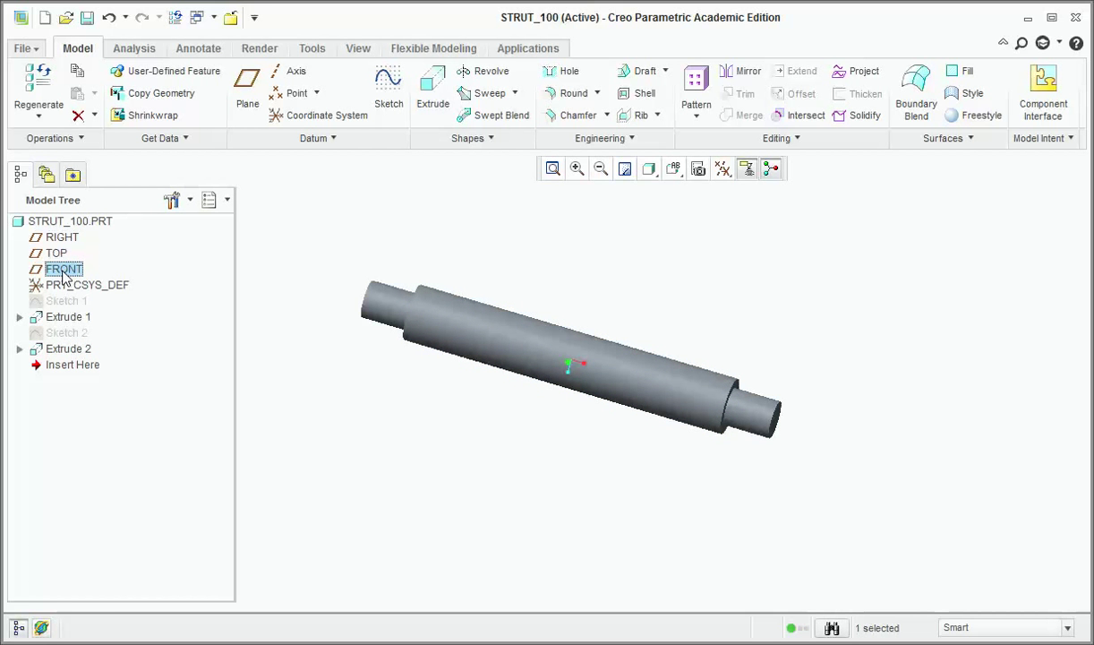
click(480, 78)
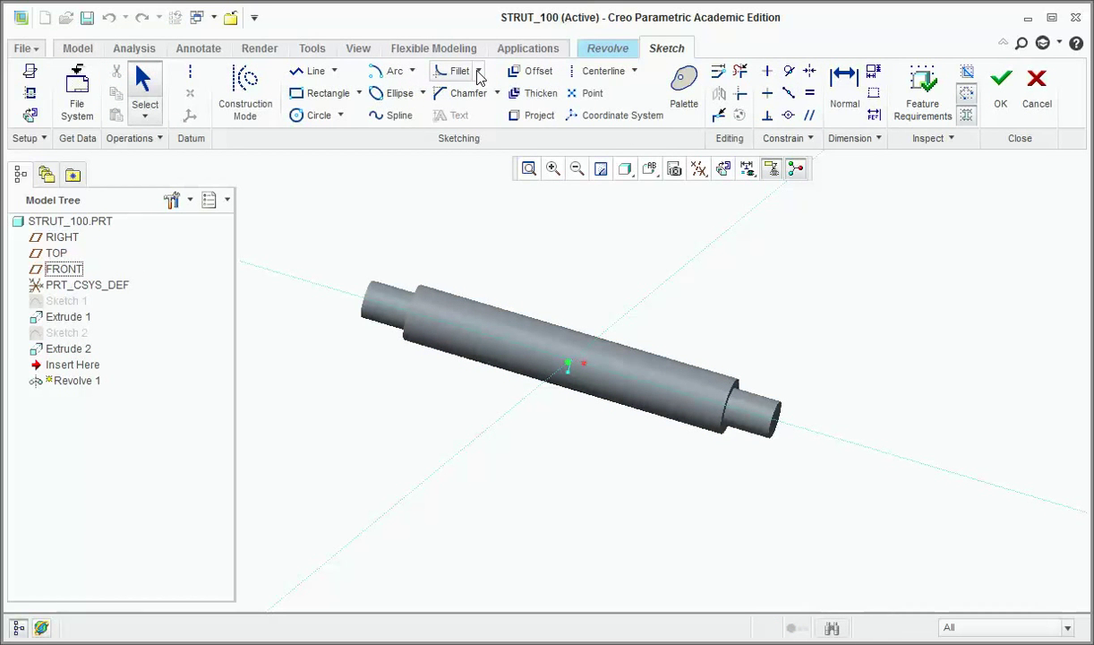
click(723, 169)
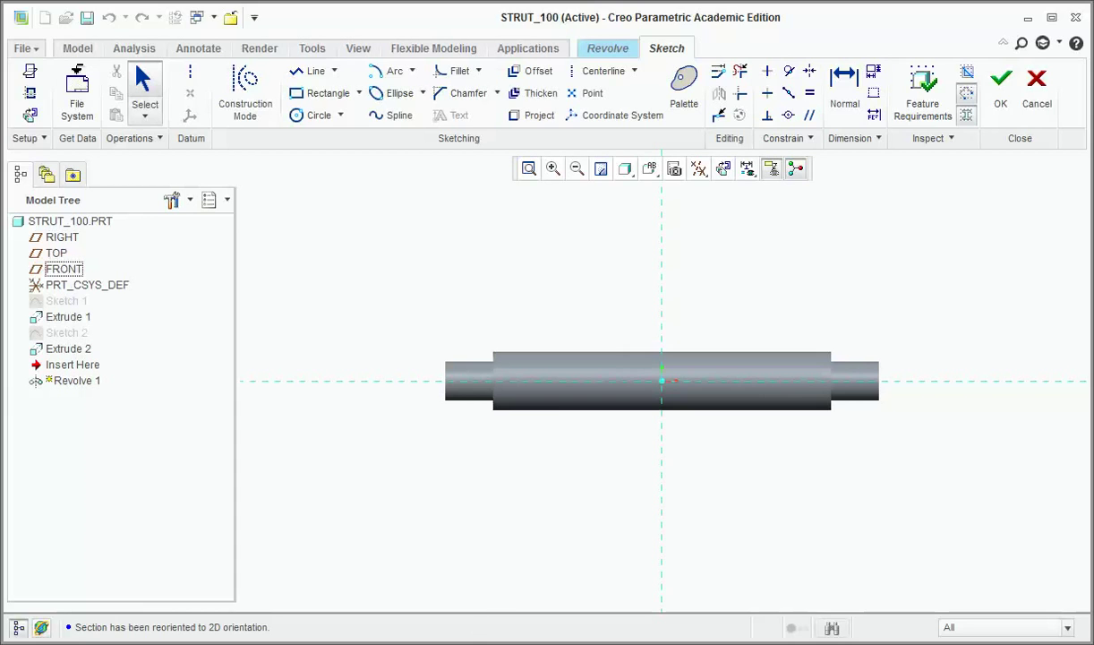
Step: Switch to the PDF guide and read items 3 and 4 of Step 6 on drawing the arc, returning to STRUT_100
key(alt+Tab)
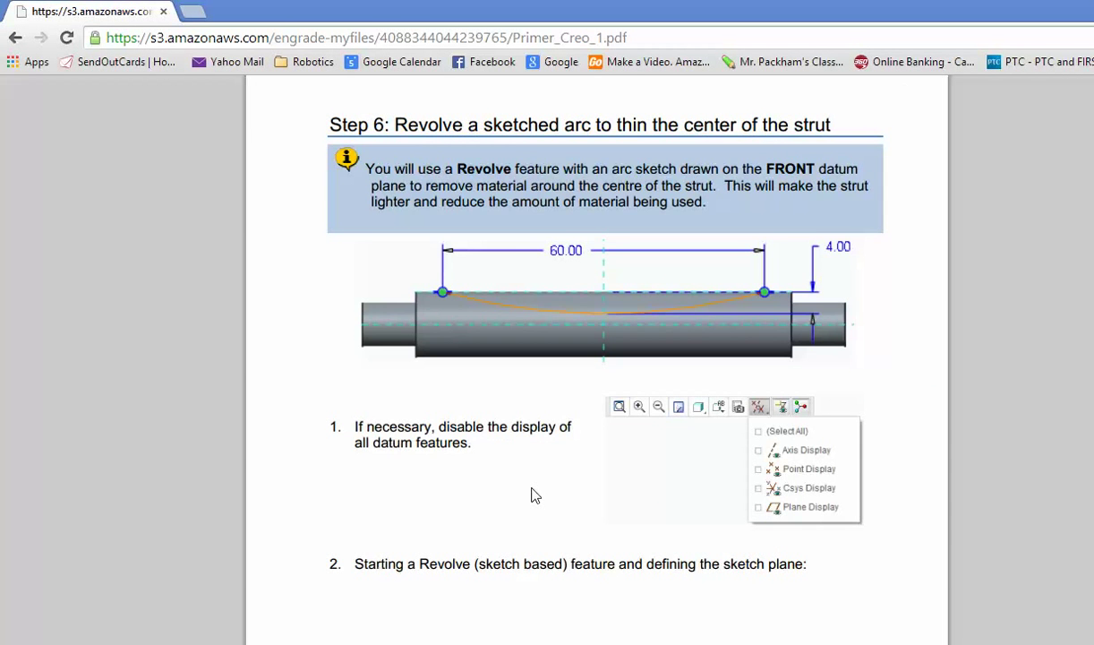
scroll(531, 495, down, 15)
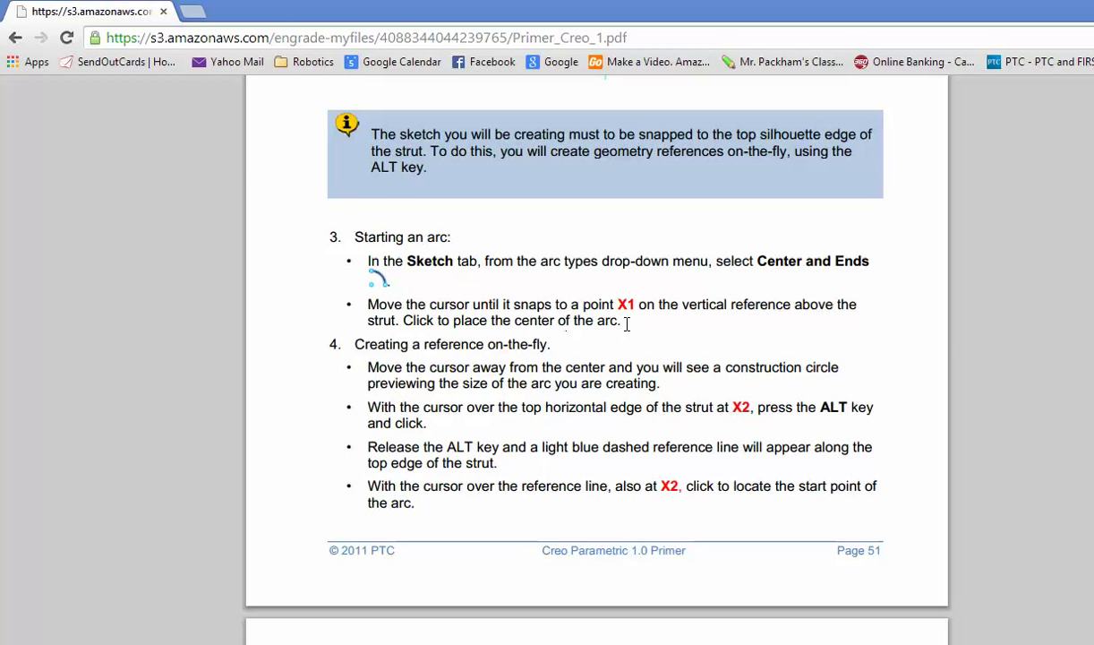
scroll(642, 348, down, 2)
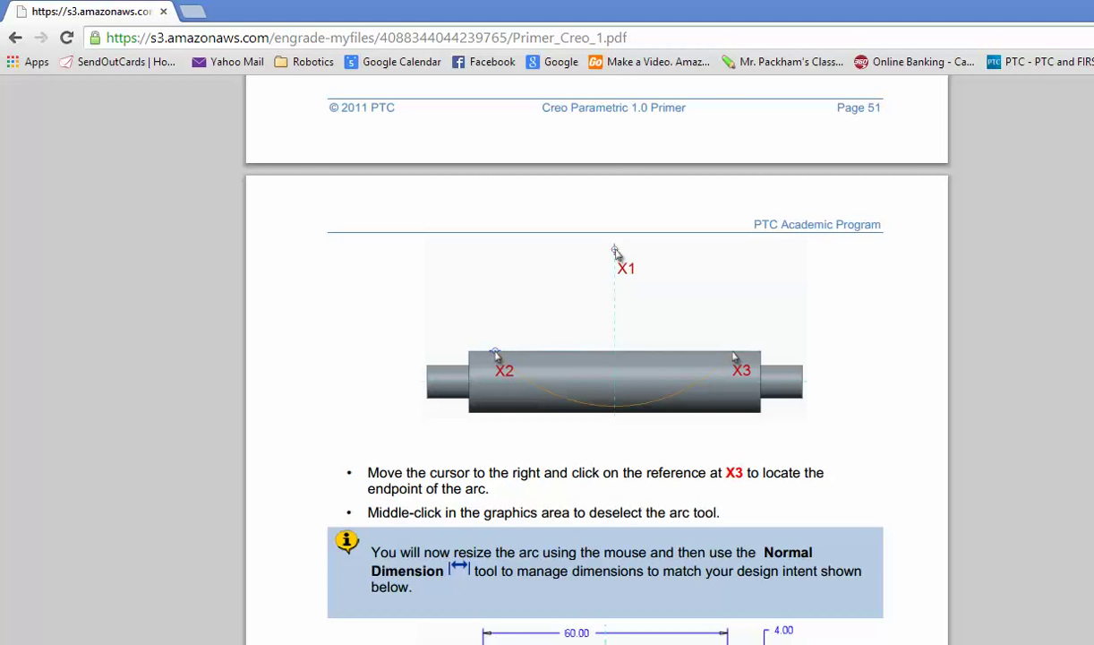
click(626, 594)
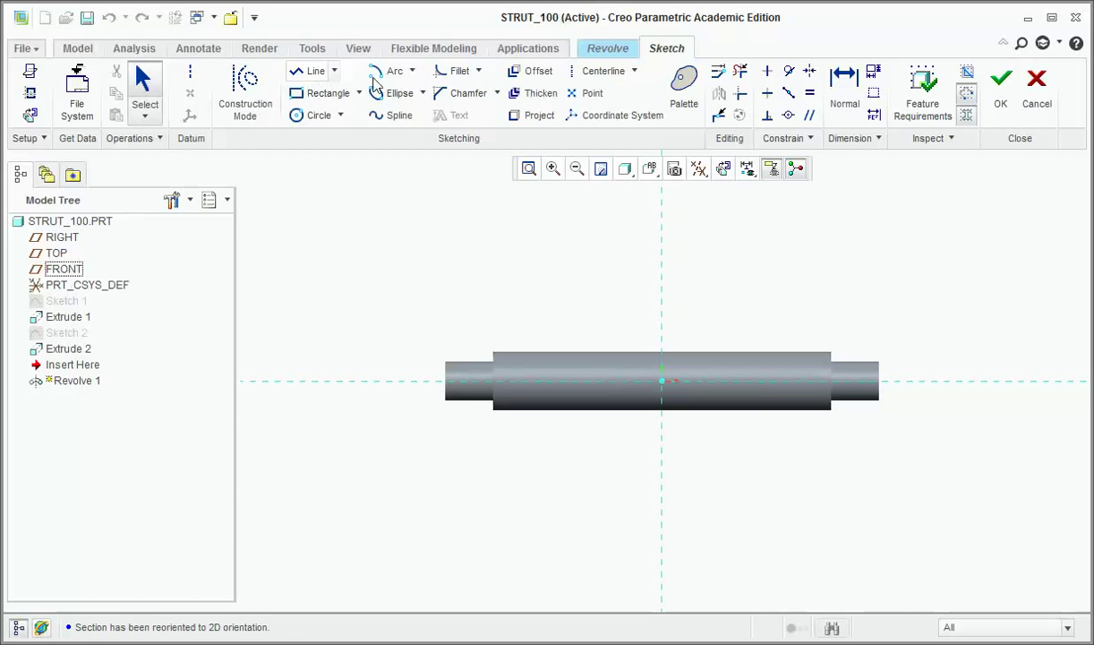
Step: Sketch a Center and Ends arc of about 42 mm radius, centred on the vertical reference, with both ends on a new reference along the strut's top edge
click(412, 74)
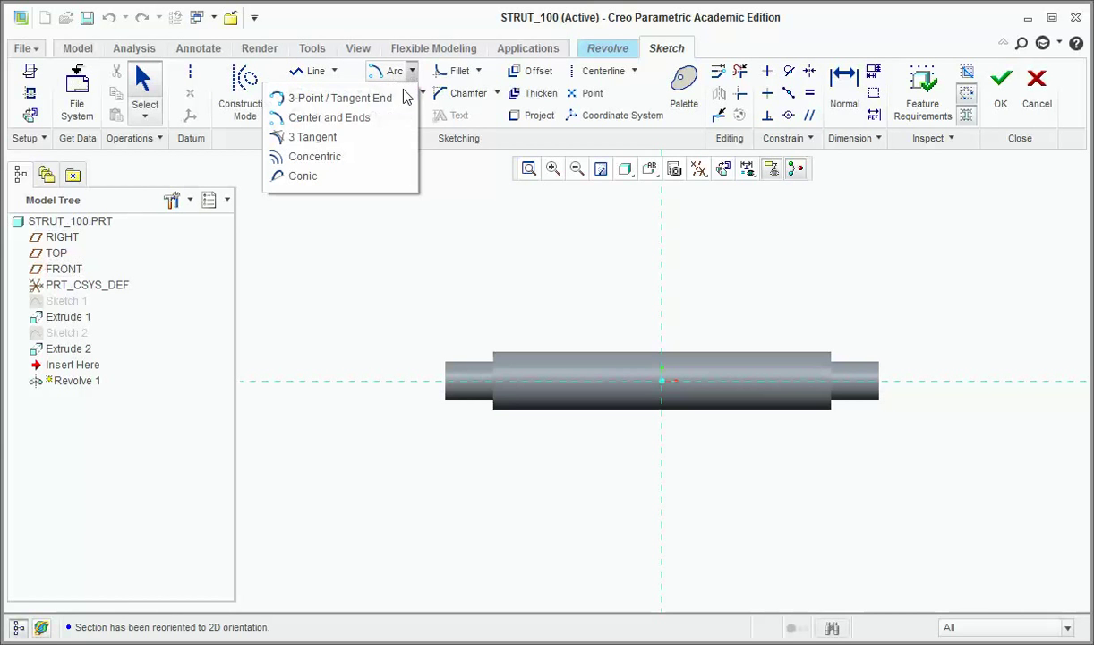
click(383, 122)
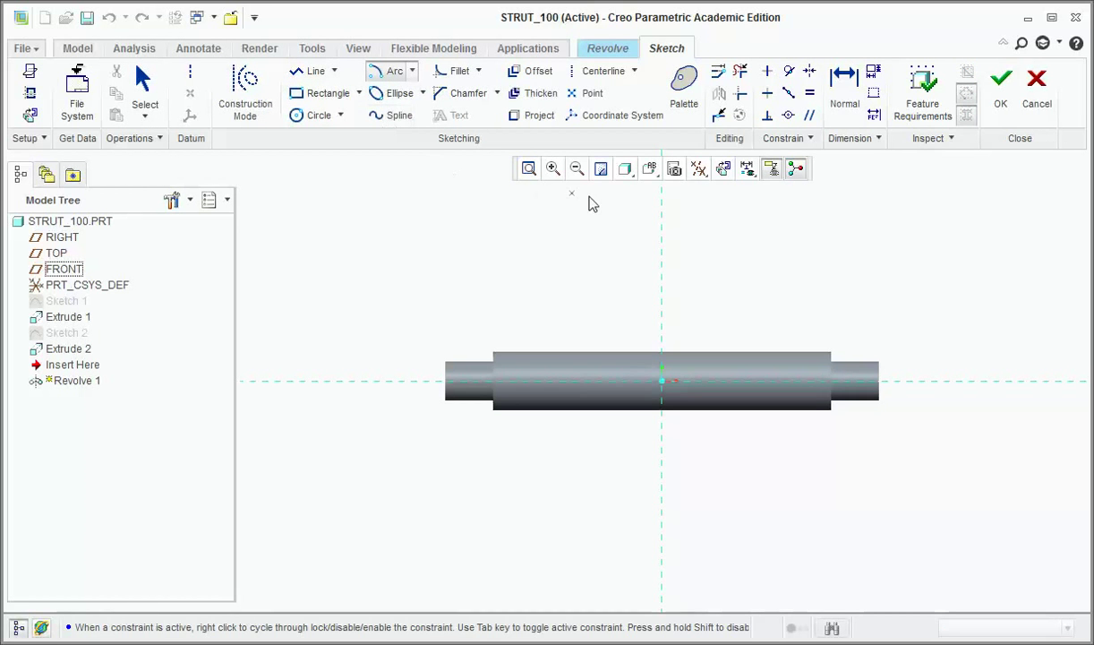
click(662, 223)
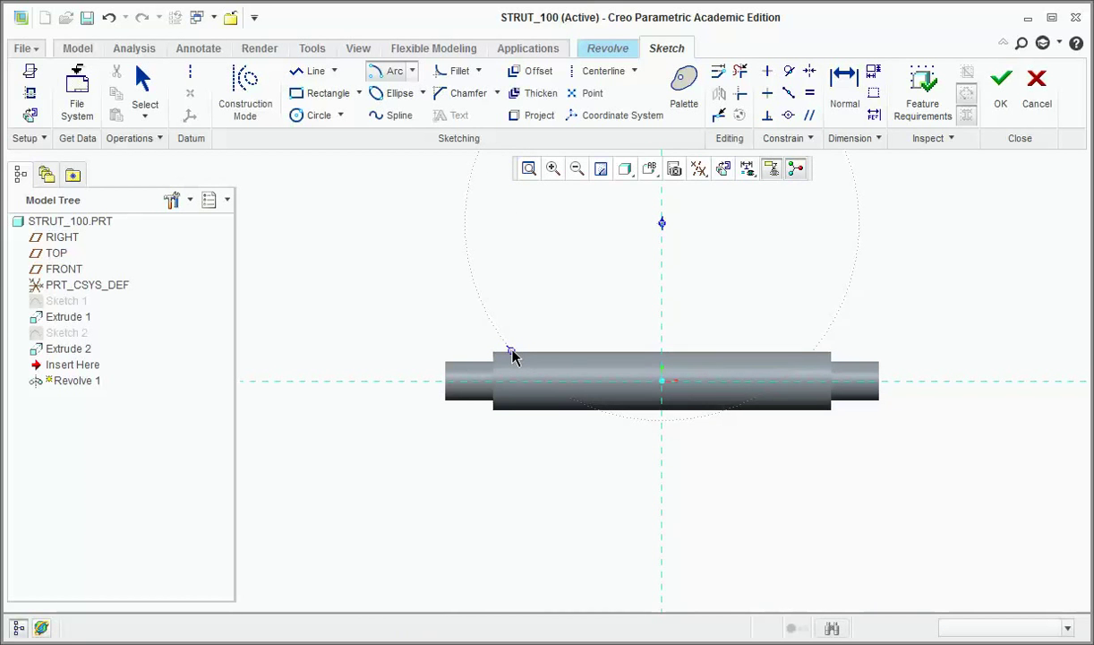
scroll(510, 357, down, 4)
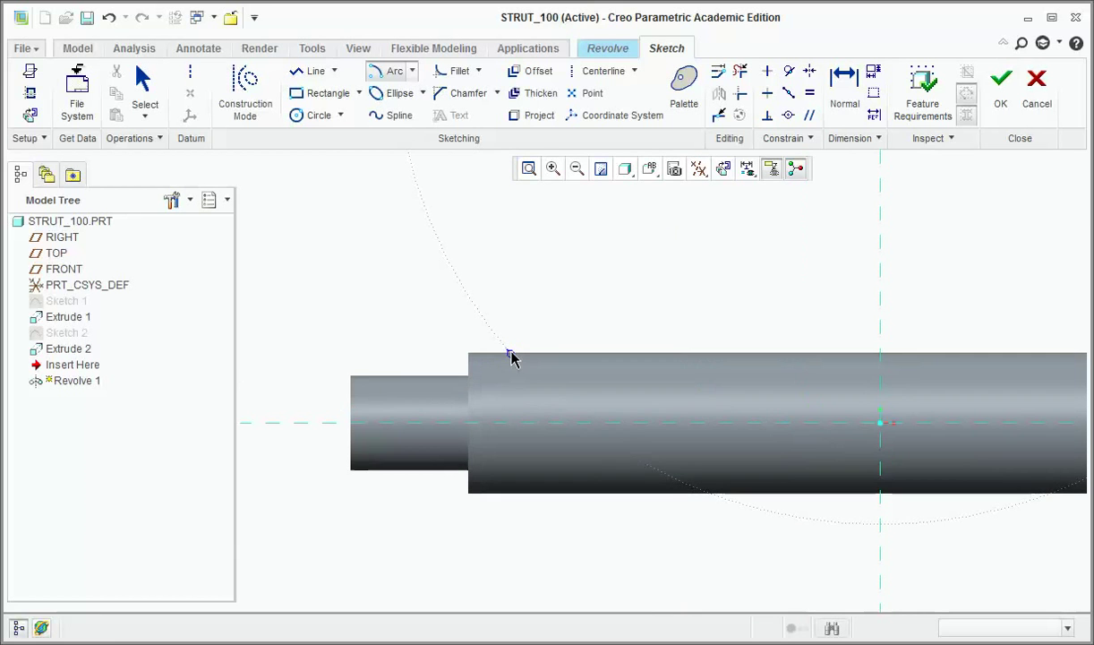
click(509, 354)
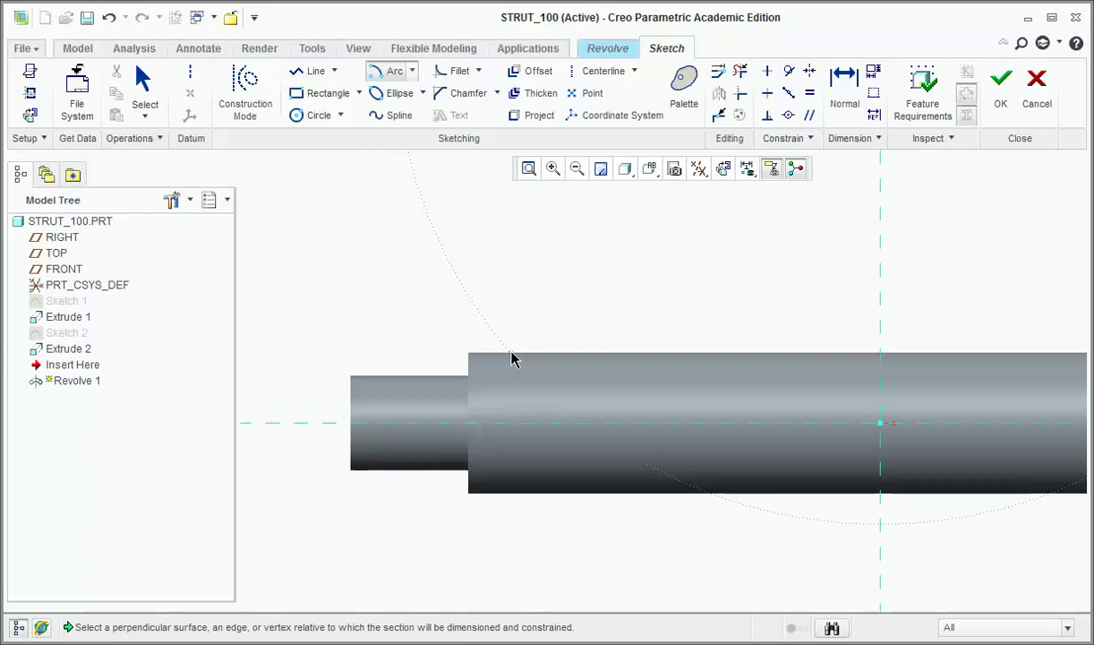
click(510, 354)
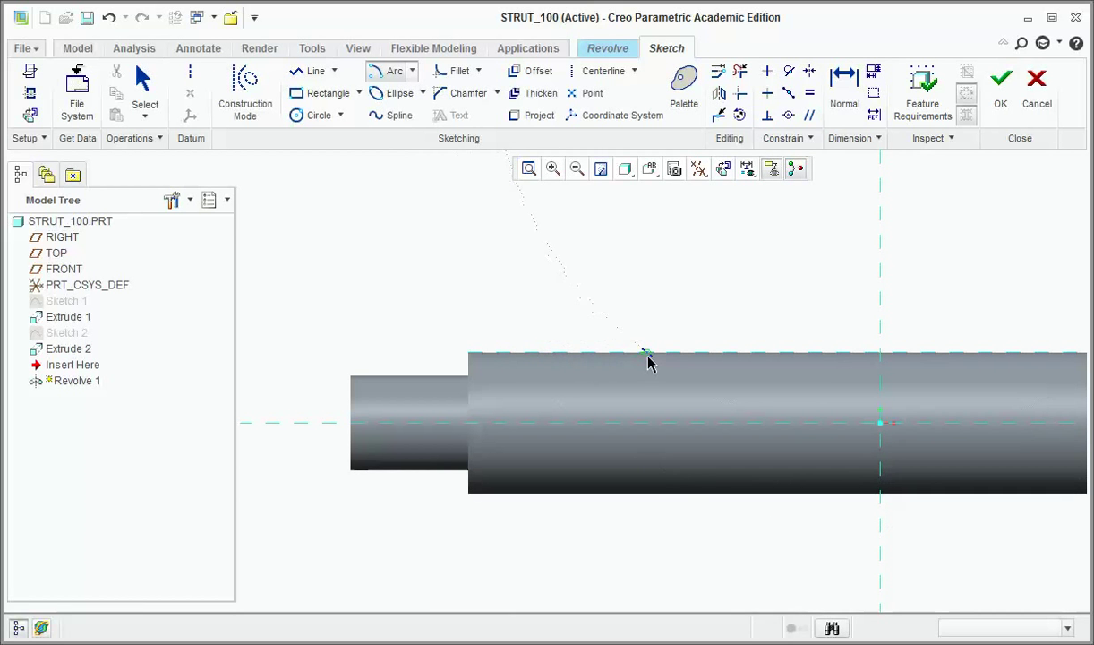
click(502, 355)
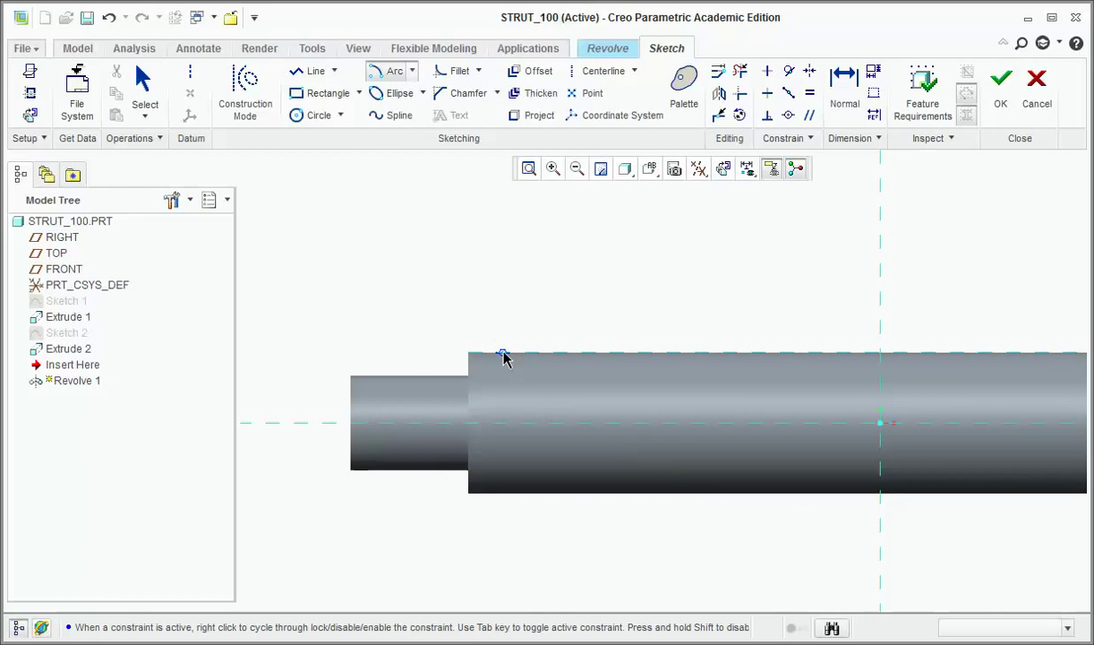
scroll(666, 405, down, 2)
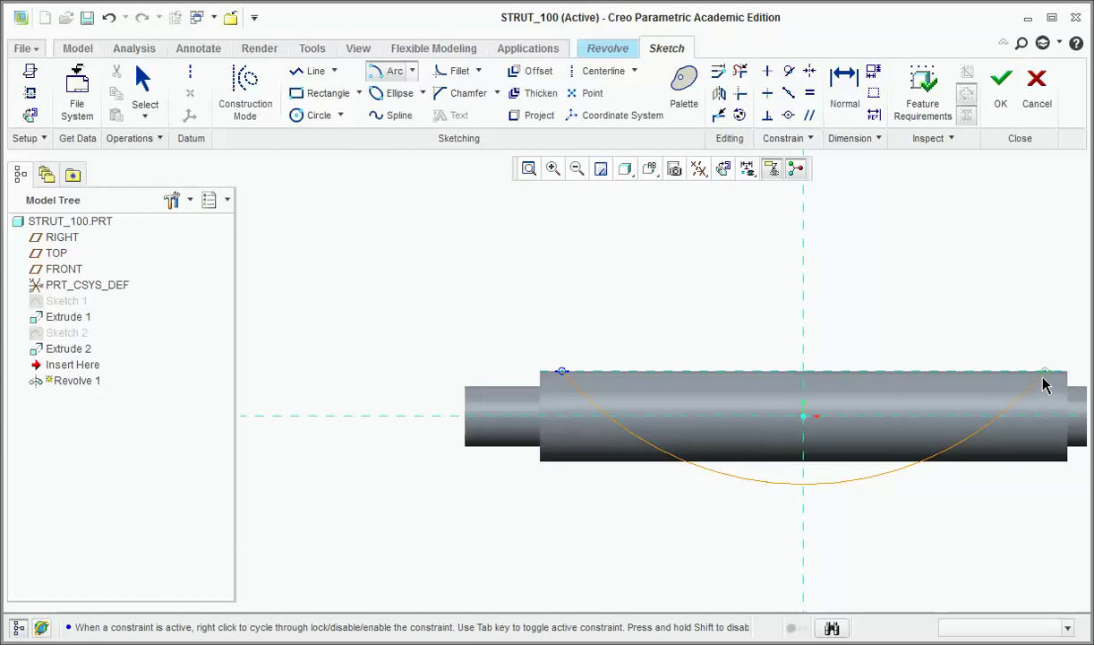
click(1045, 379)
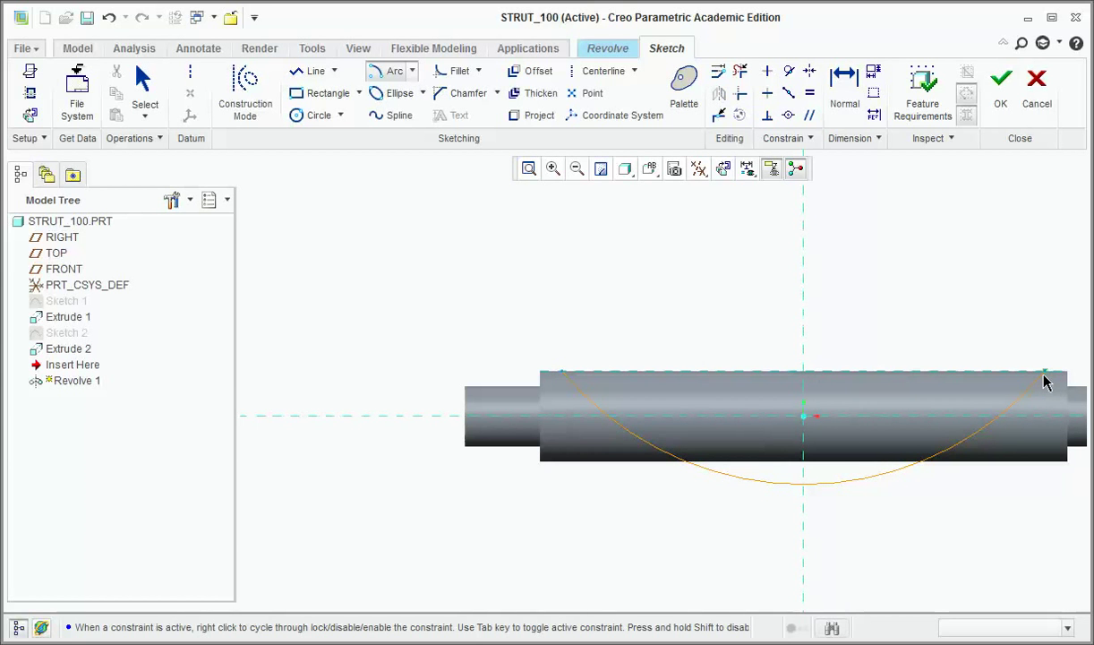
middle_click(1000, 344)
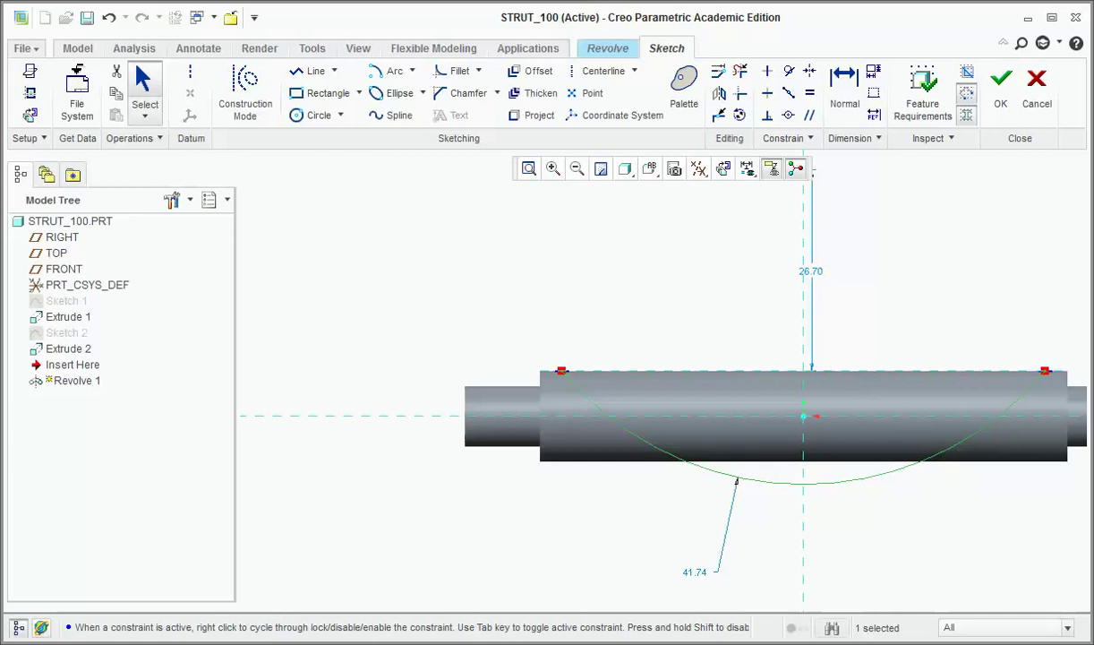
Step: Read item 5 in the PDF guide and flatten the arc in STRUT_100 to about 114 mm radius, keeping it above the horizontal reference
key(alt+Tab)
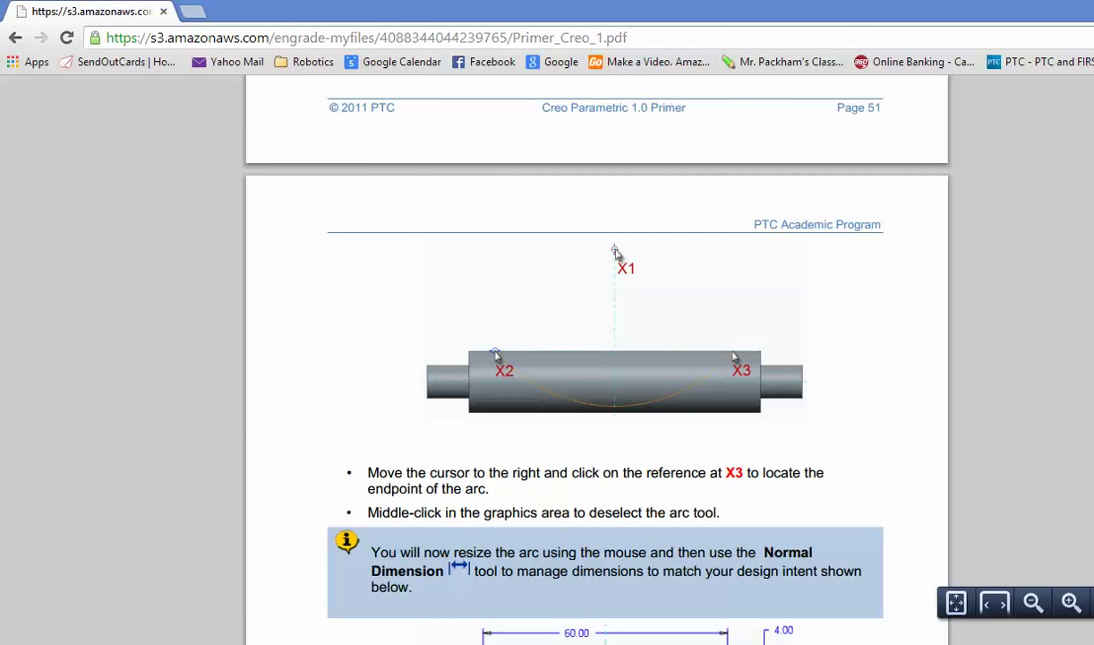
scroll(484, 501, down, 4)
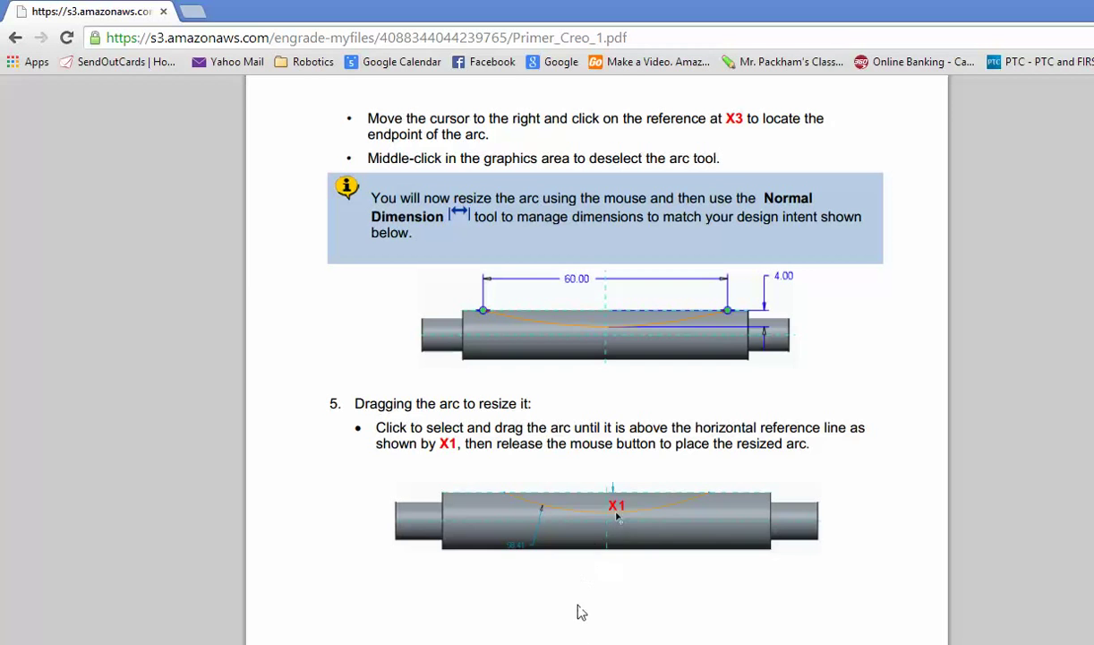
mouse_move(580, 618)
click(664, 591)
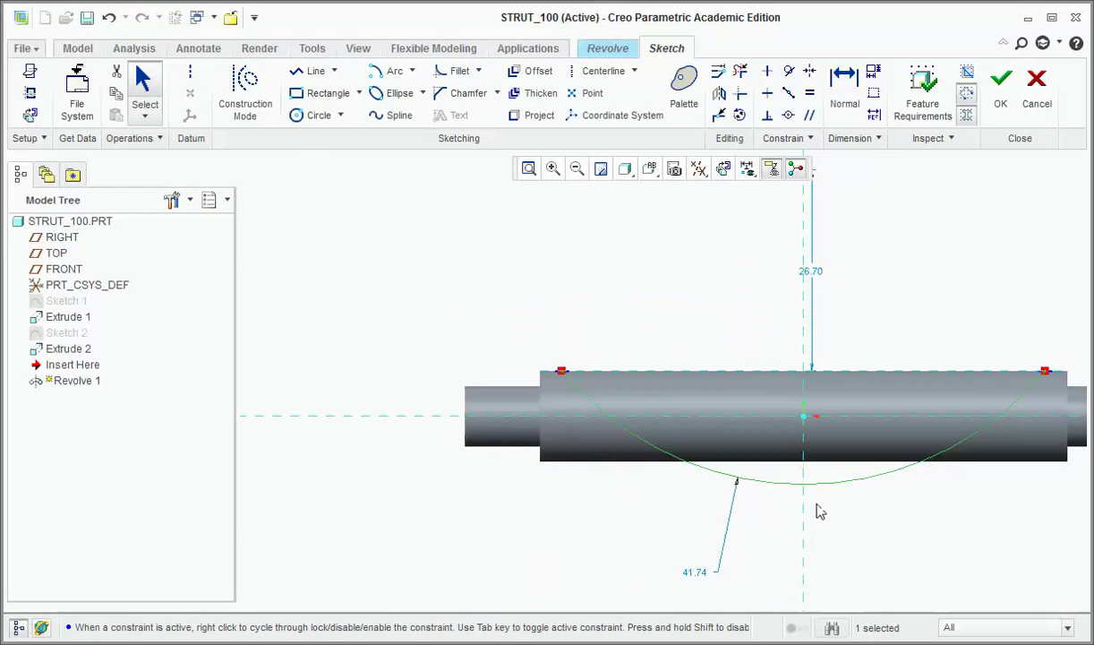
drag(821, 492, 816, 411)
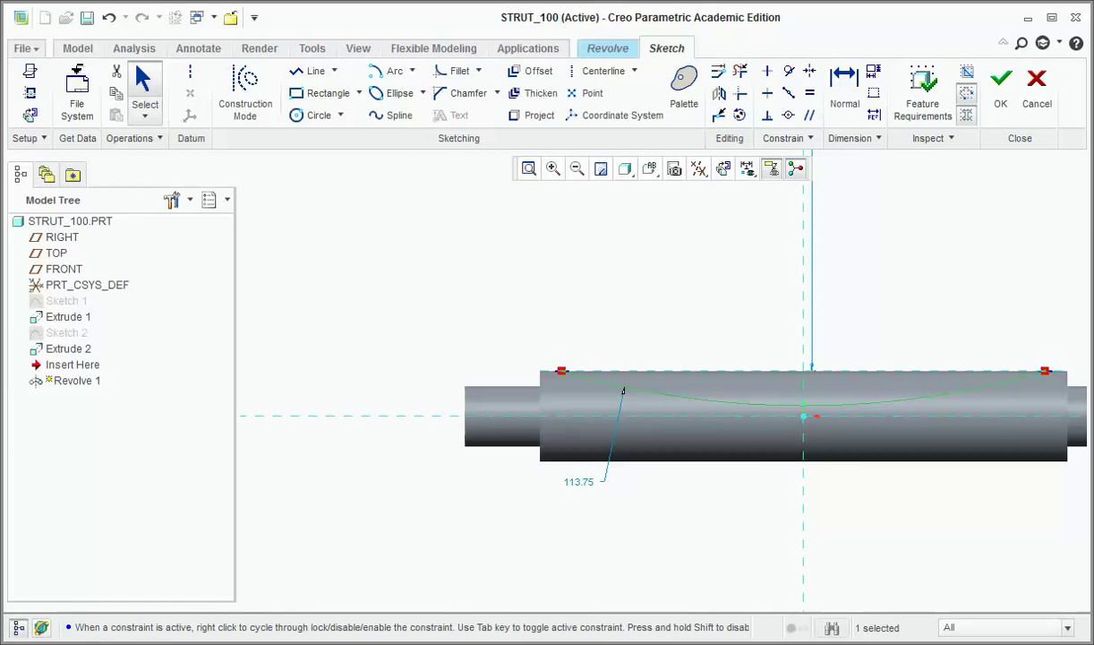
Step: Switch to the PDF guide and read item 6 of Step 6 on dimensioning the arc, returning to STRUT_100
key(alt+Tab)
key(super)
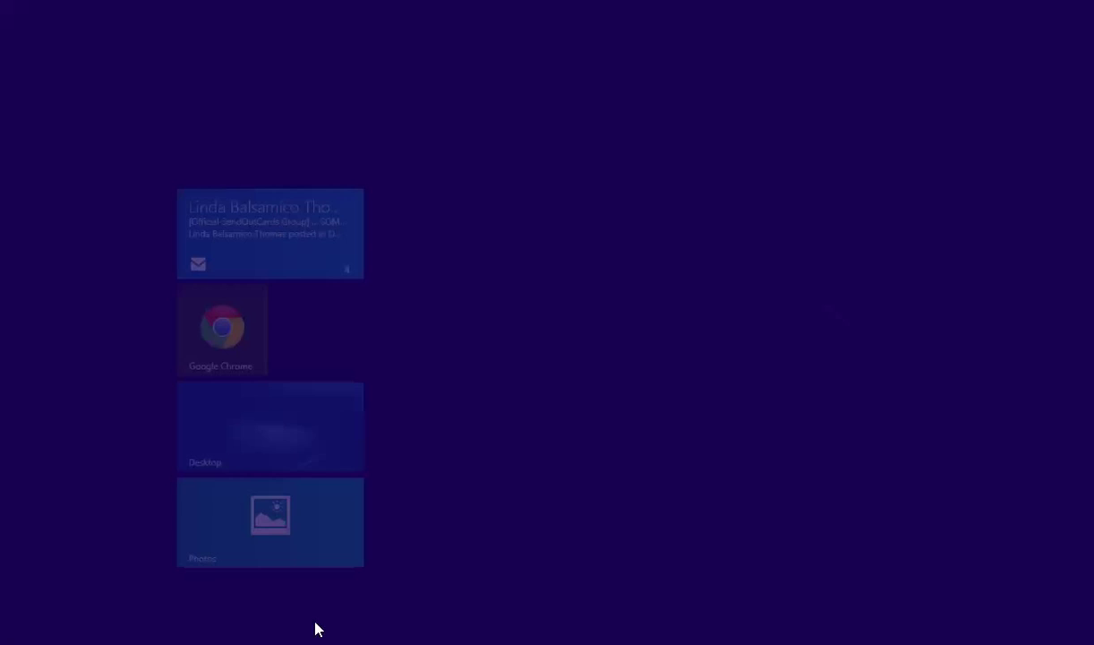
key(super)
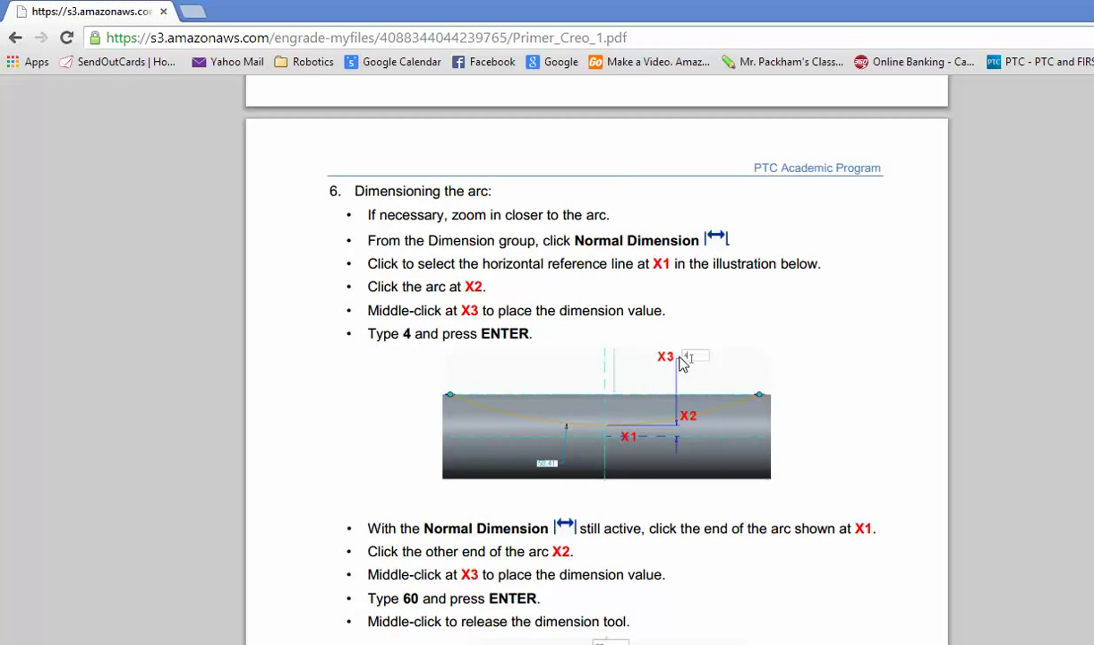
mouse_move(600, 630)
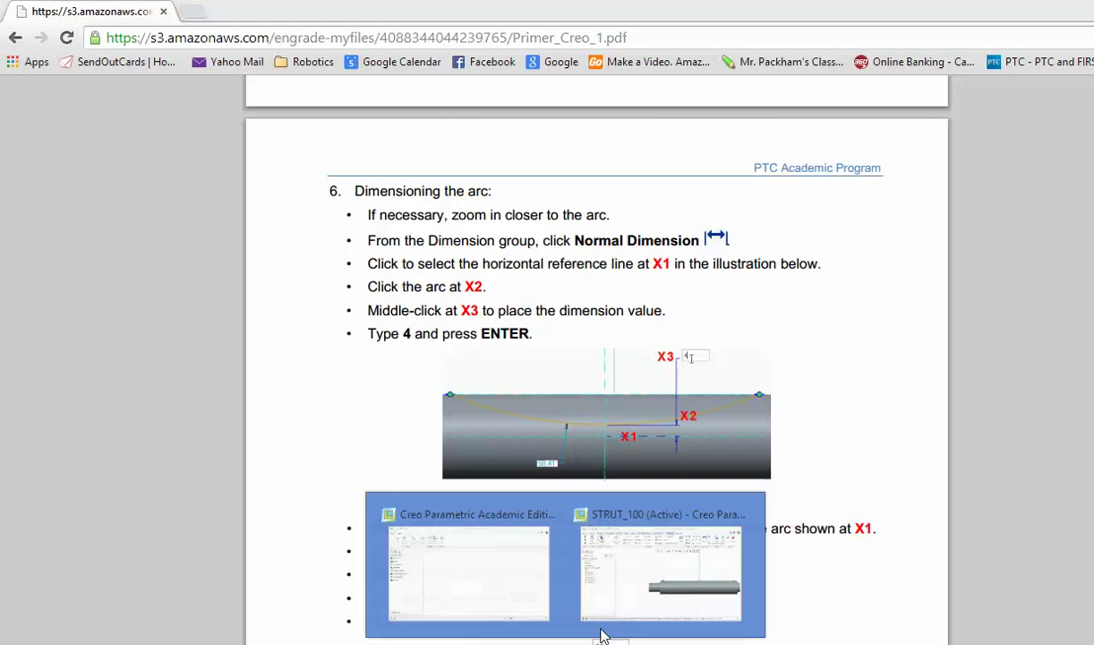
click(629, 605)
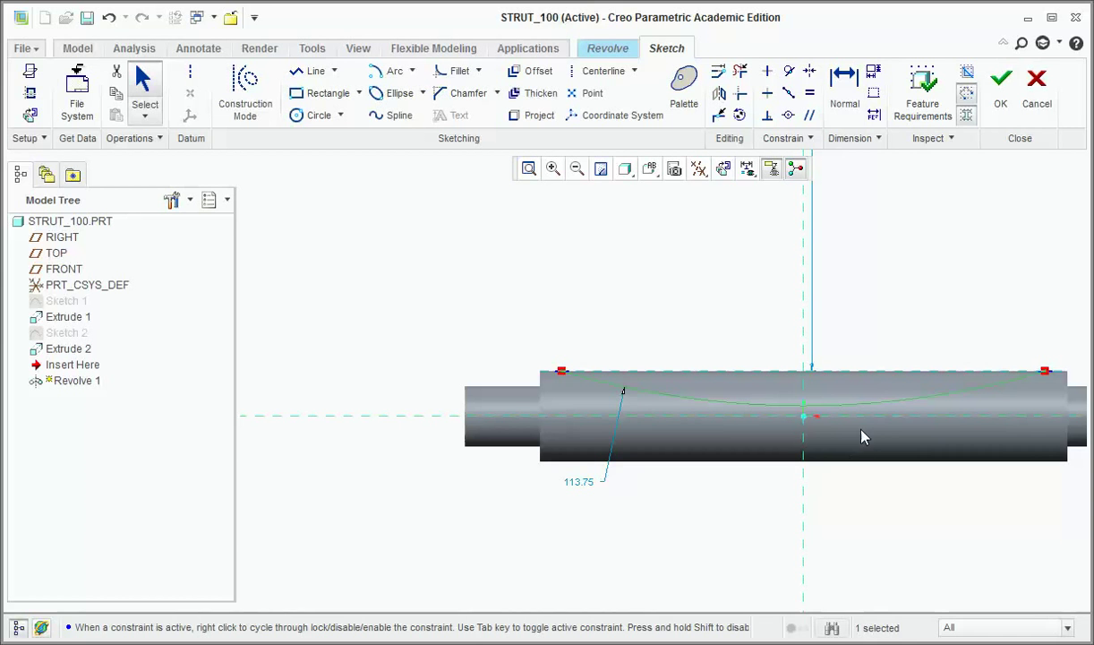
Step: Dimension the arc's lowest point from the horizontal reference line and set the distance to 4 mm
click(845, 108)
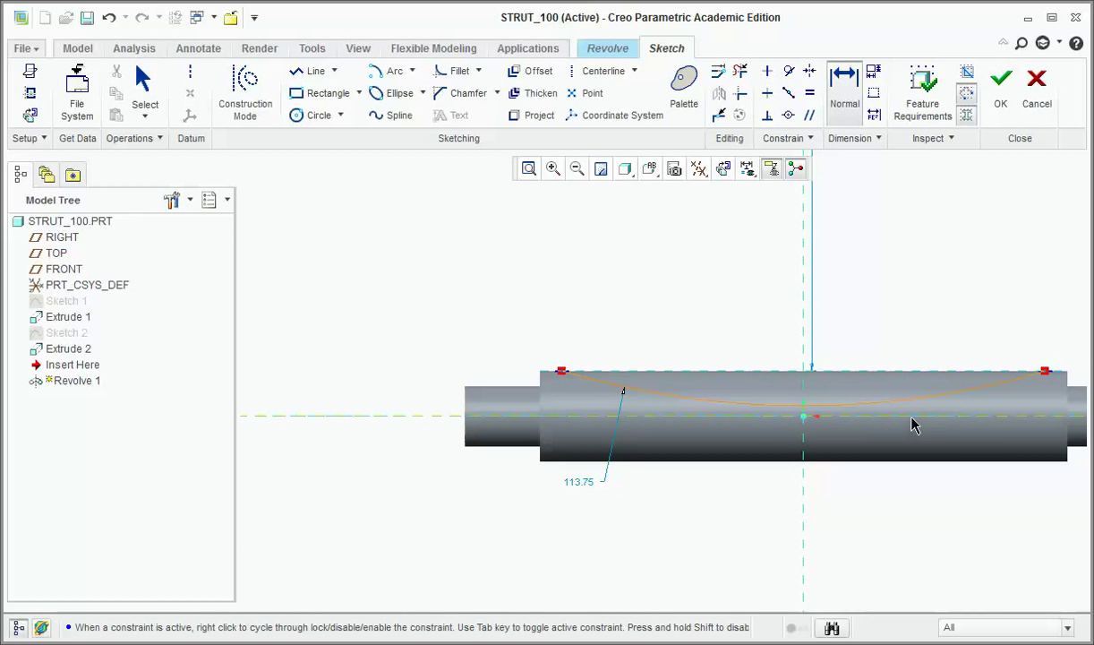
scroll(913, 423, down, 2)
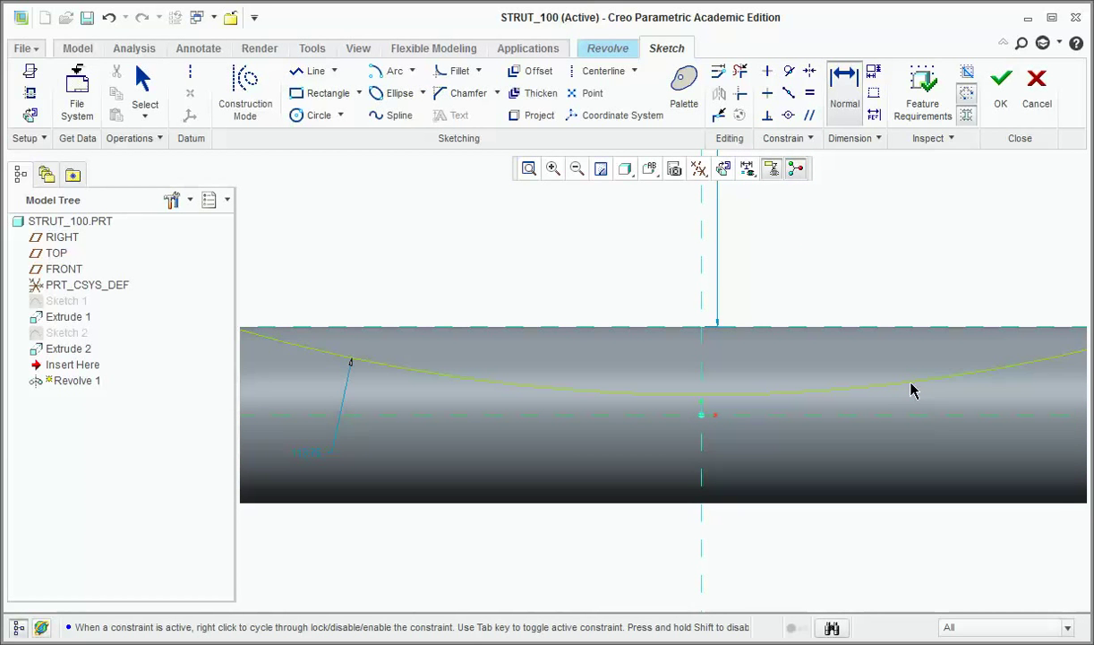
click(911, 389)
middle_click(911, 281)
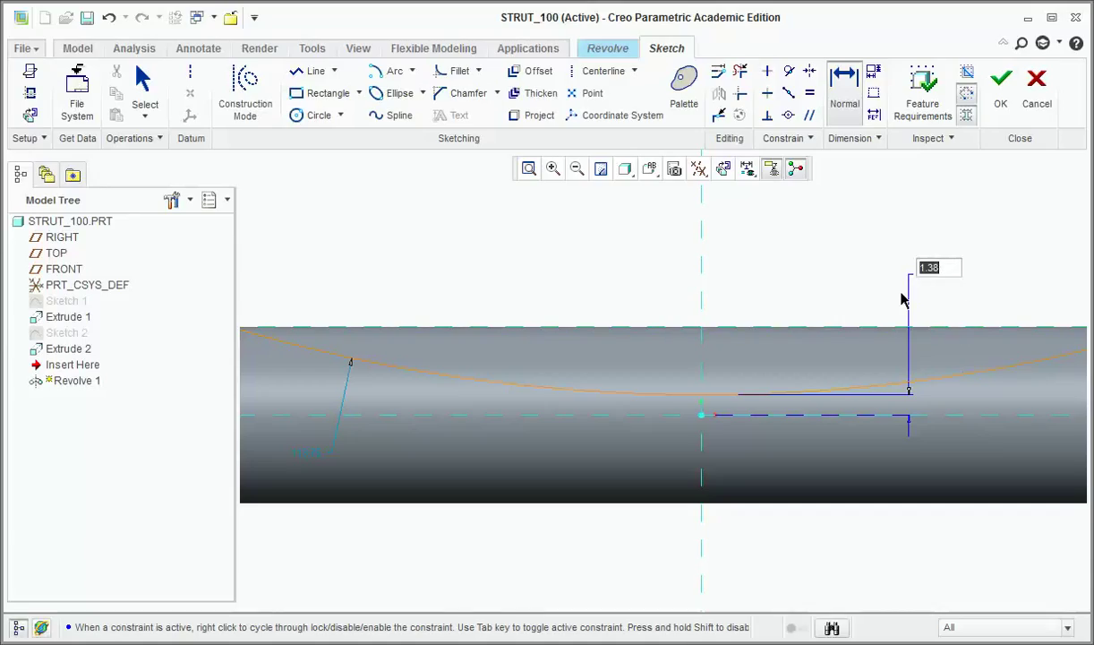
key(Return)
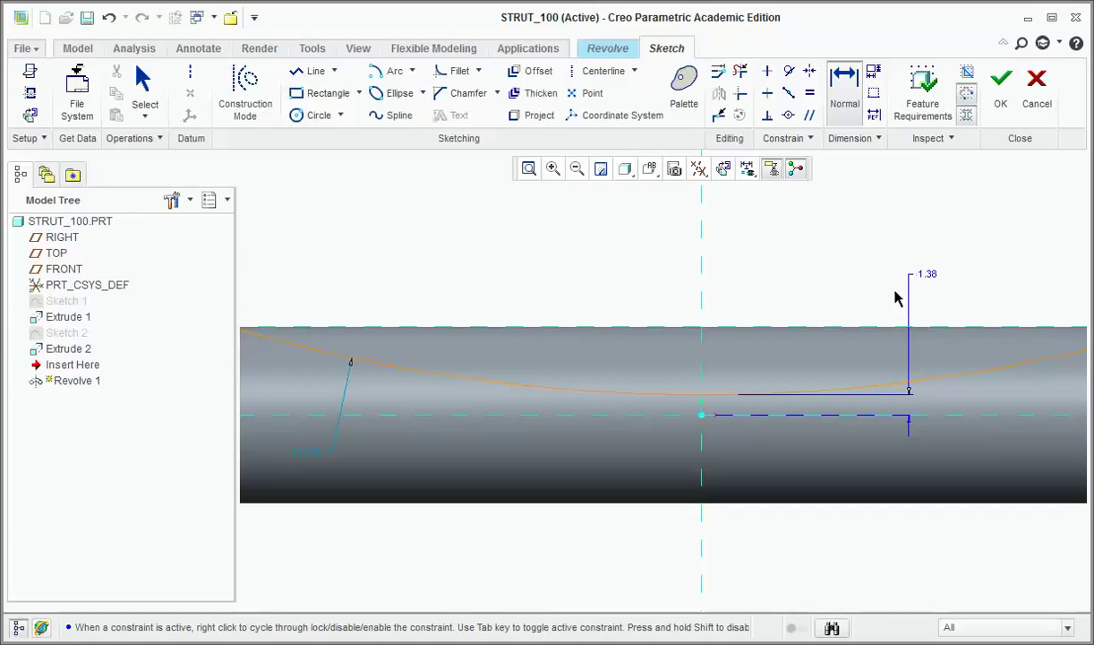
double_click(927, 276)
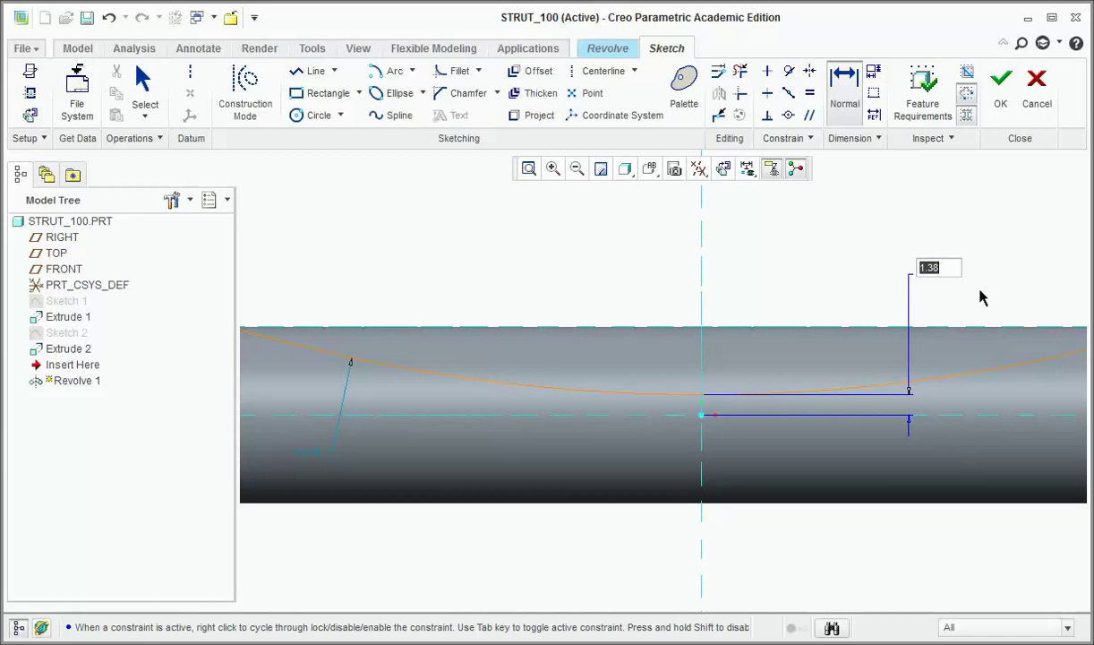
text(4)
key(Return)
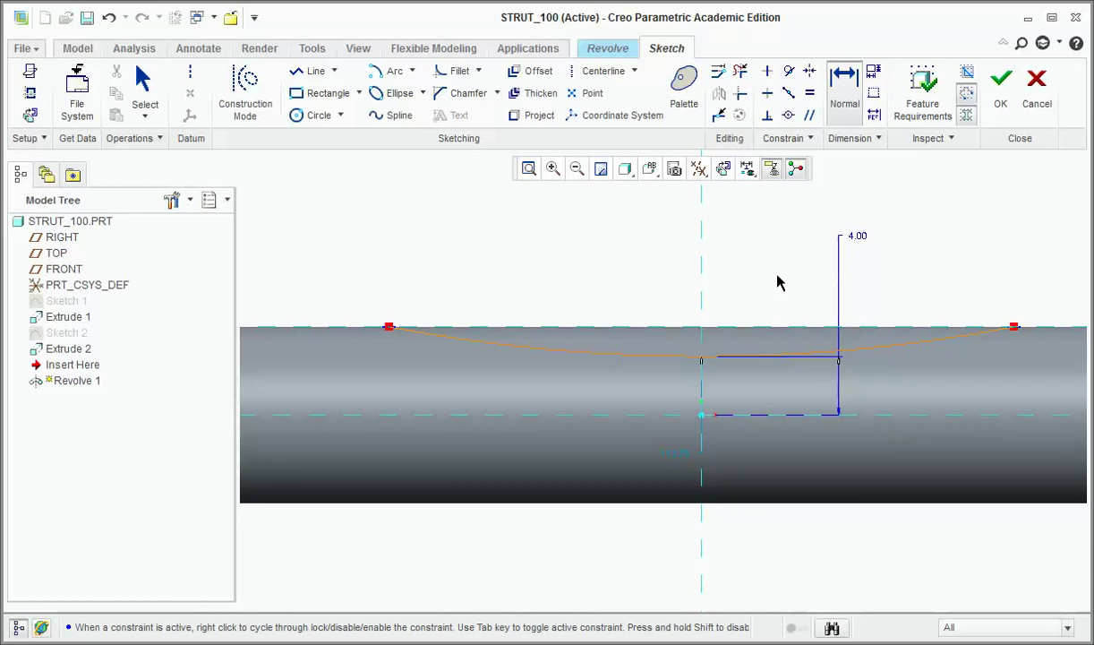
scroll(774, 283, down, 2)
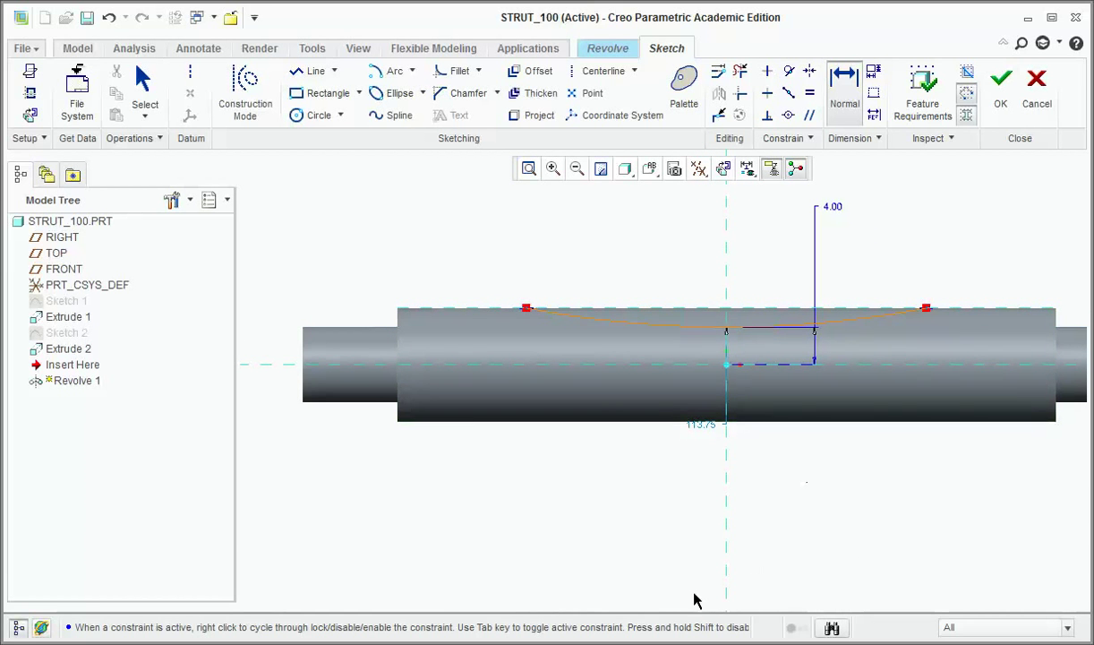
Step: Switch to the PDF guide and read the rest of item 6 on dimensioning between the arc's ends, returning to STRUT_100
key(alt+Tab)
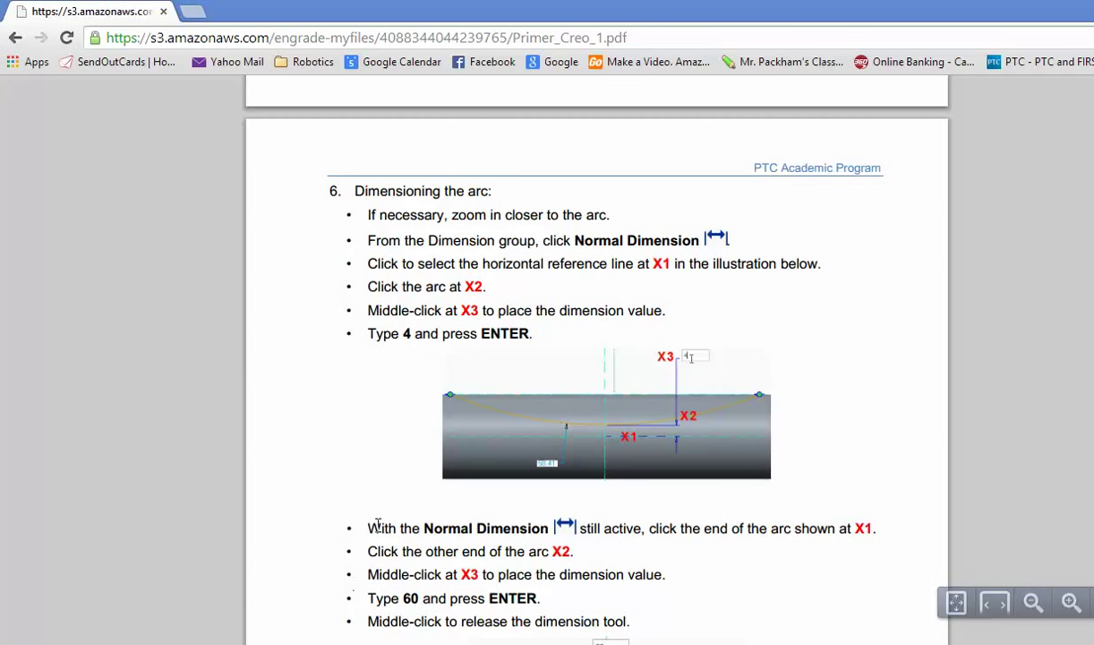
scroll(407, 486, down, 2)
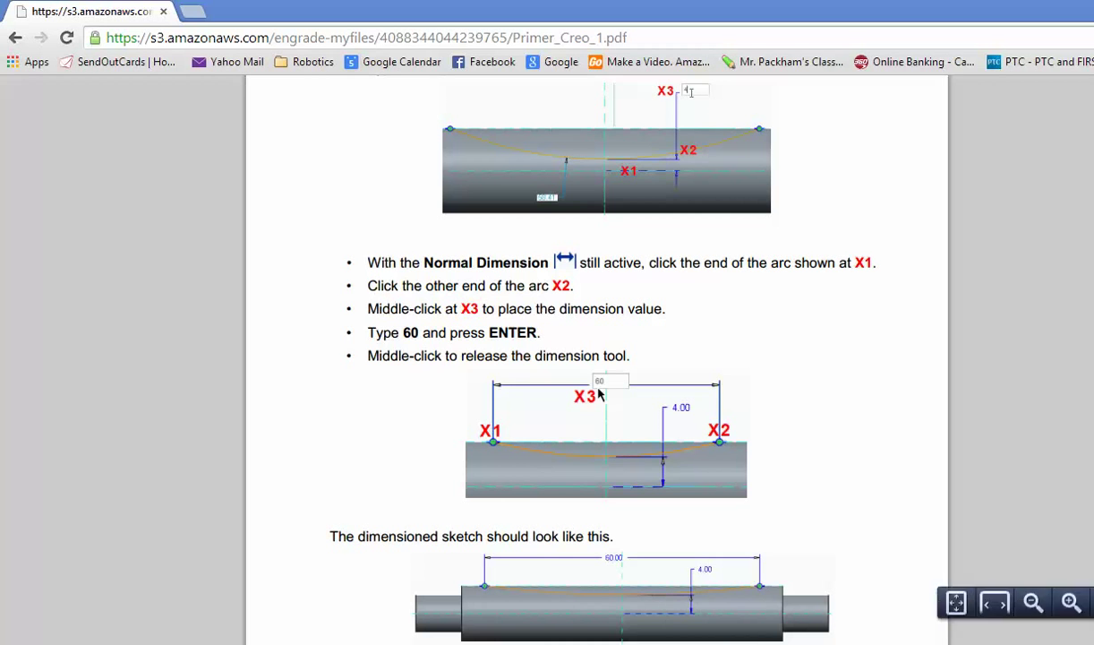
click(683, 586)
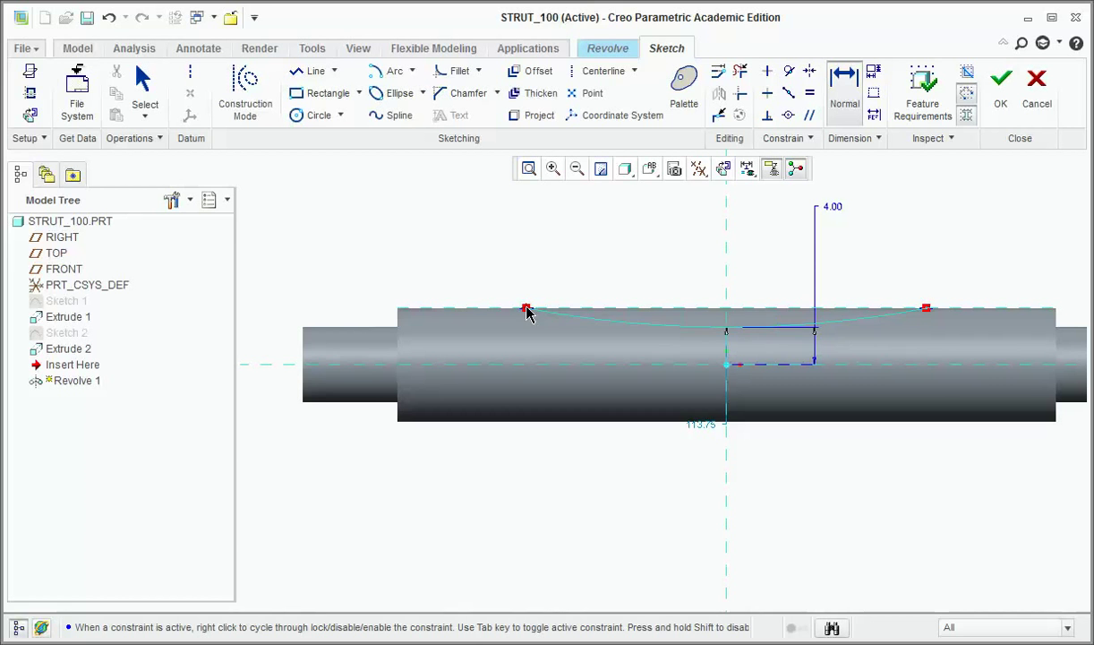
Step: Dimension the arc horizontally between its two endpoints and set the distance to 60 mm
click(927, 310)
middle_click(722, 238)
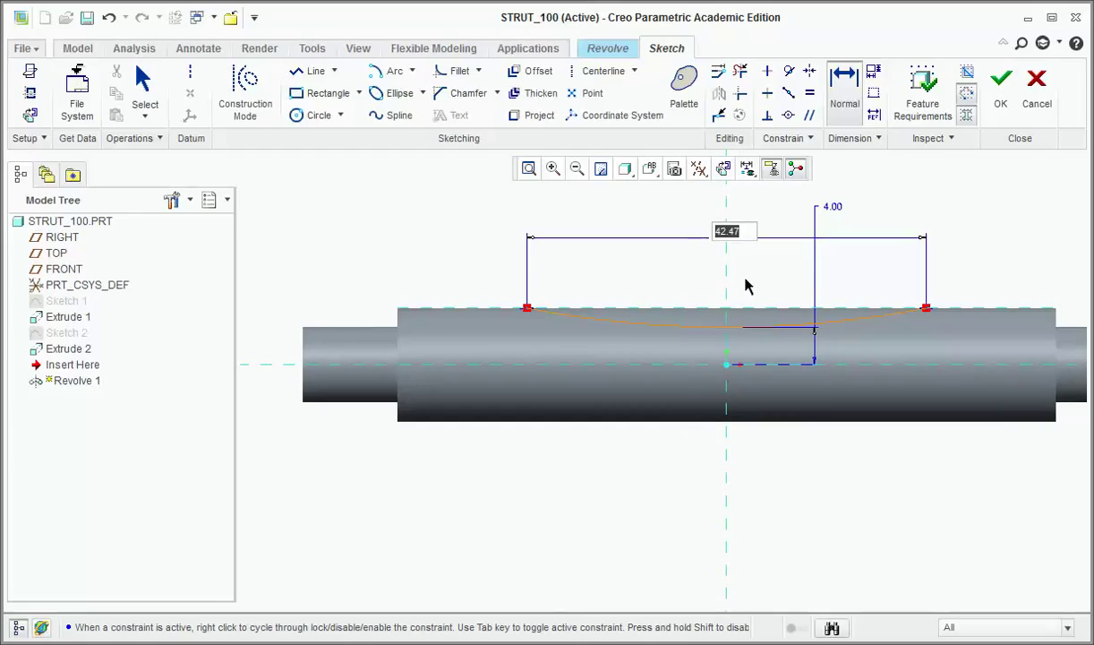
text(60)
key(Return)
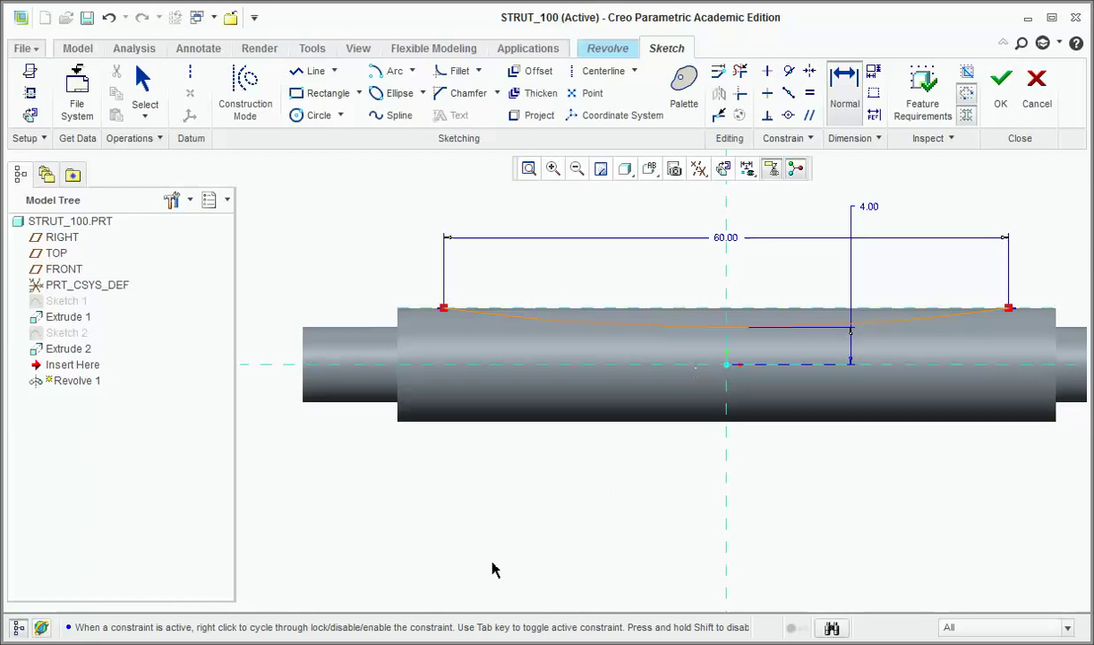
Step: Switch to the PDF guide and read item 7 of Step 6 on adding a geometry centerline, returning to STRUT_100
key(alt+Tab)
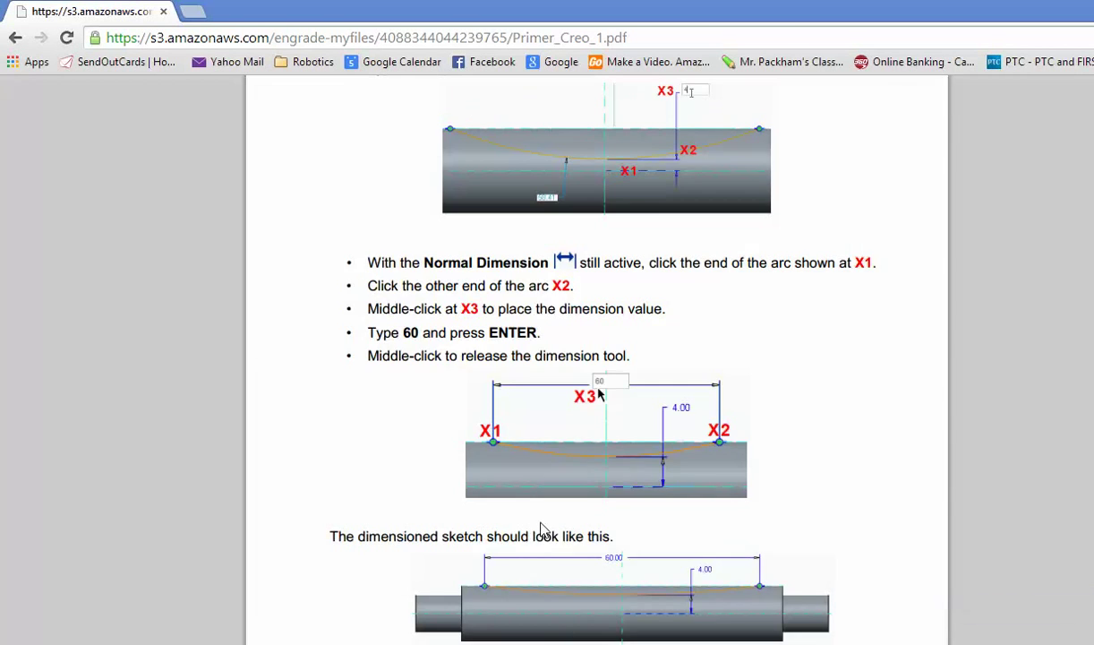
scroll(543, 530, down, 7)
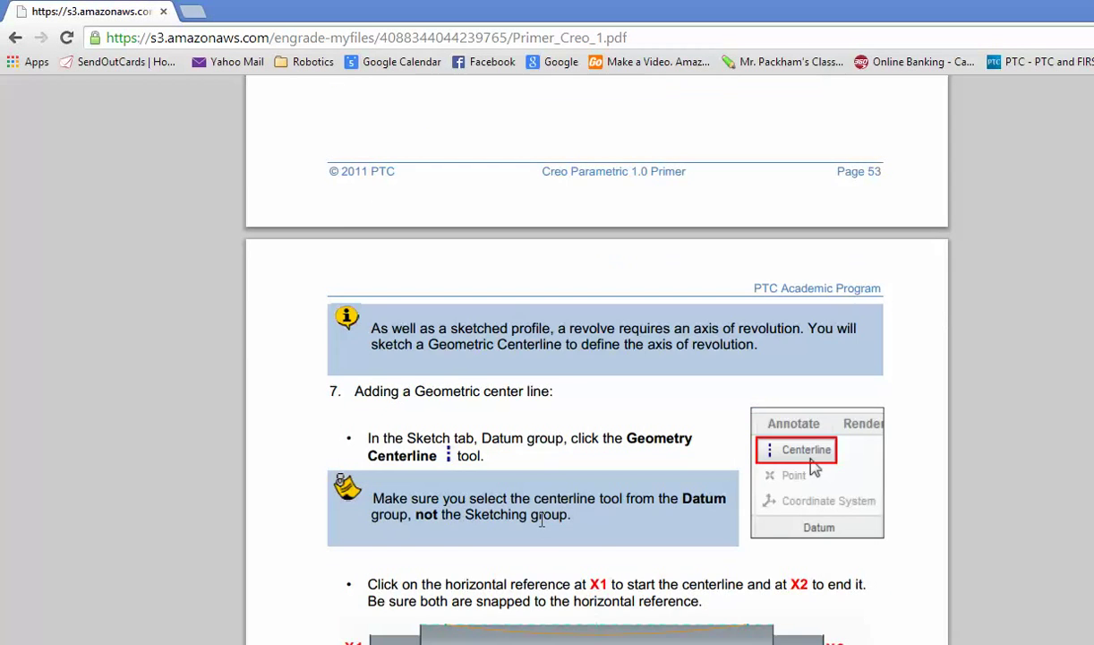
scroll(542, 521, down, 1)
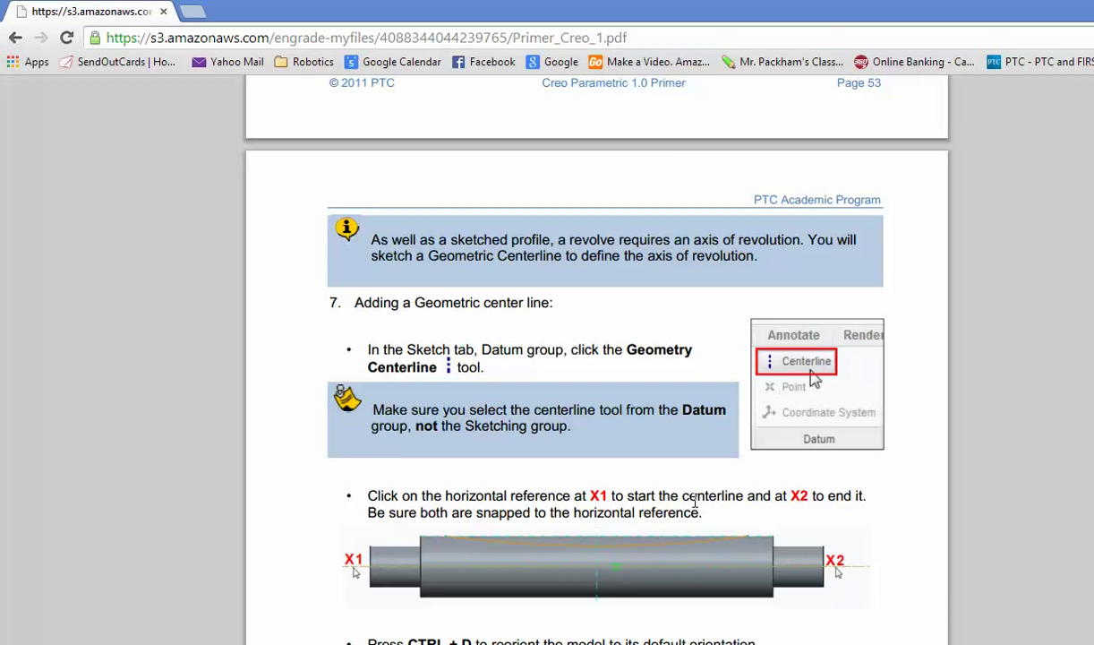
click(683, 571)
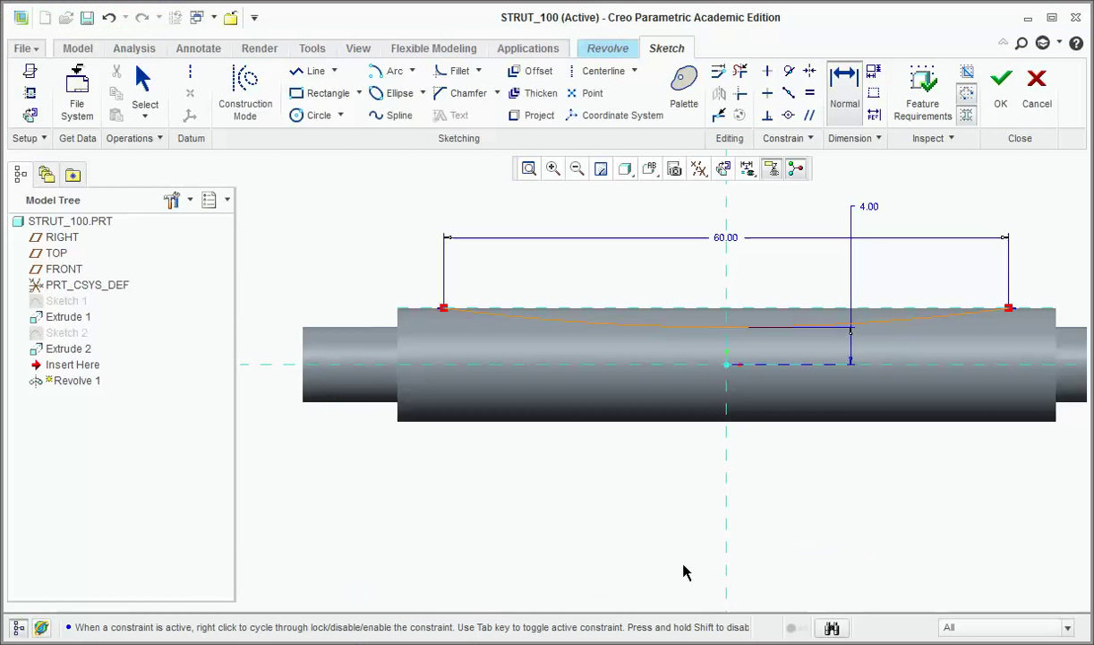
Step: Draw a datum geometry centerline along the horizontal reference, snapping both points to it, as the axis of revolution
click(190, 79)
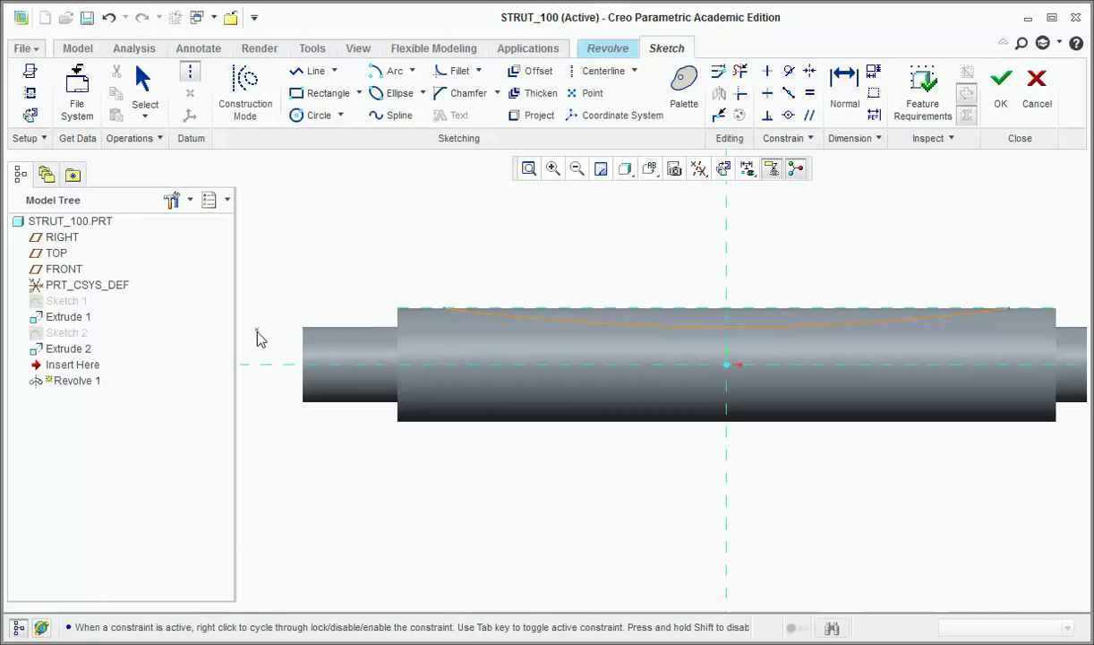
click(265, 367)
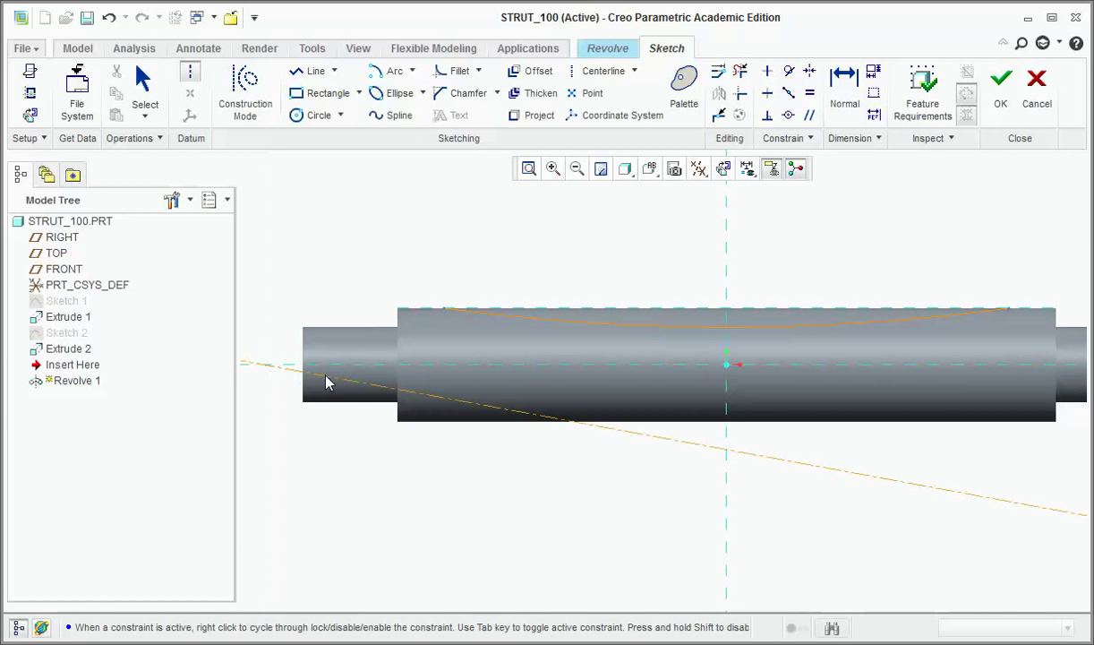
scroll(587, 396, down, 2)
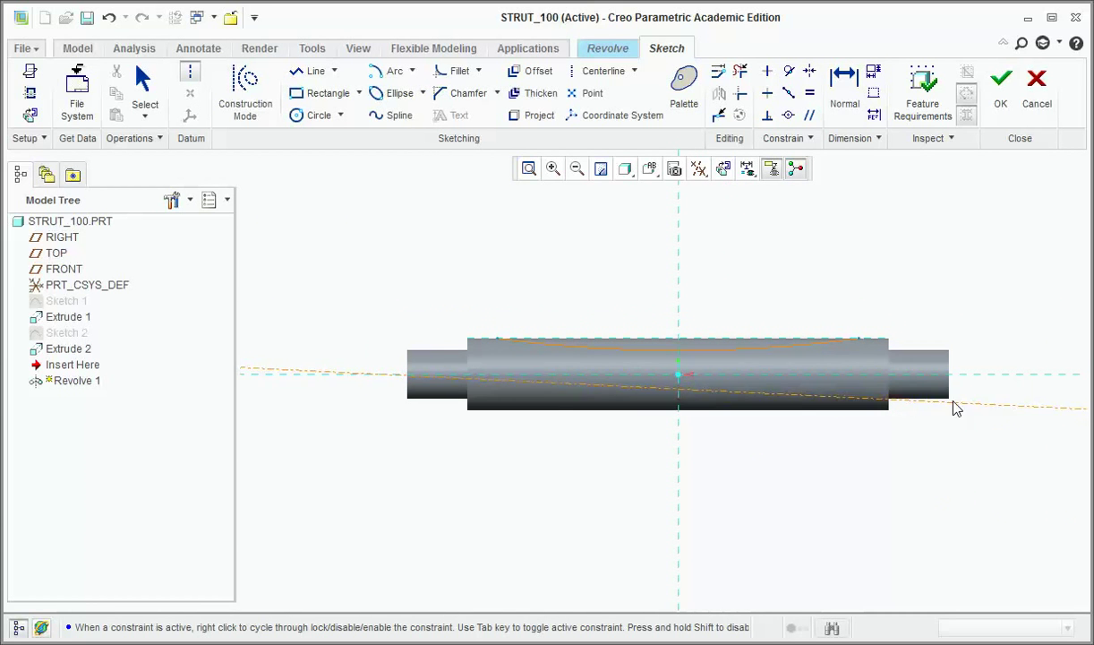
click(992, 376)
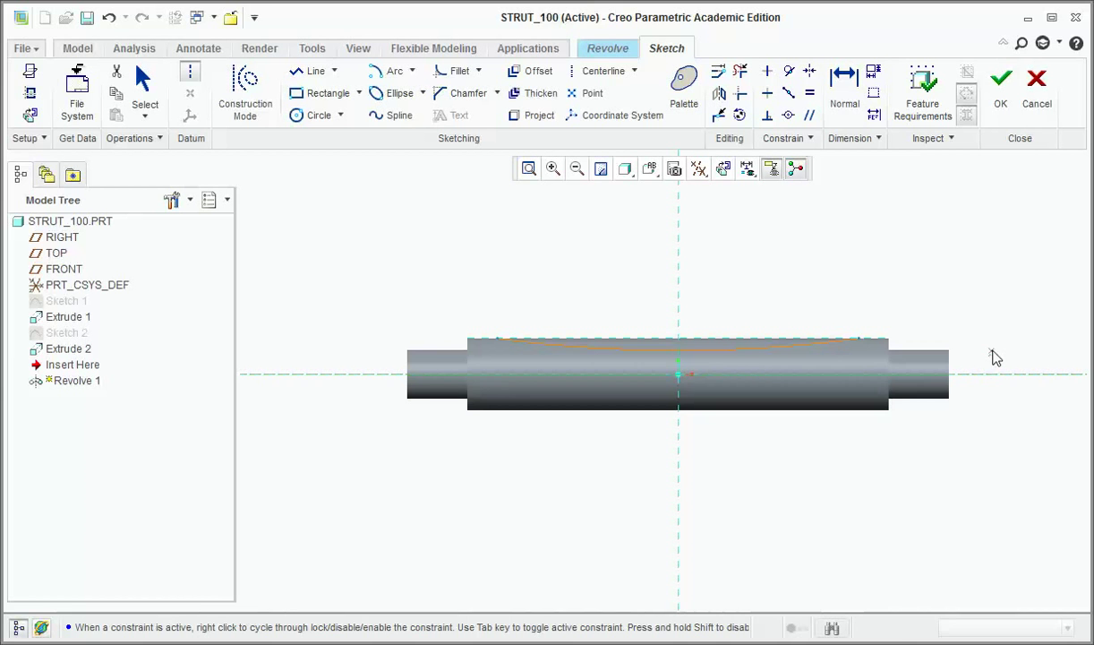
middle_click(997, 358)
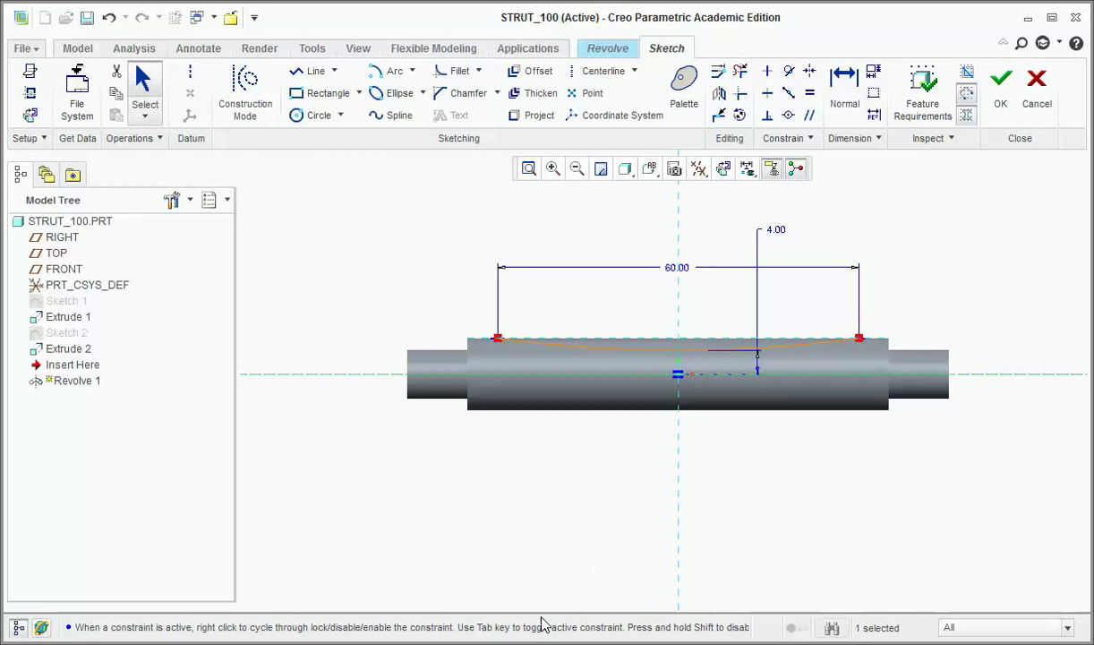
Step: Switch to the PDF guide and read the rest of item 7 and item 8 on removing material with the revolve, returning to STRUT_100
key(alt+Tab)
scroll(574, 516, down, 5)
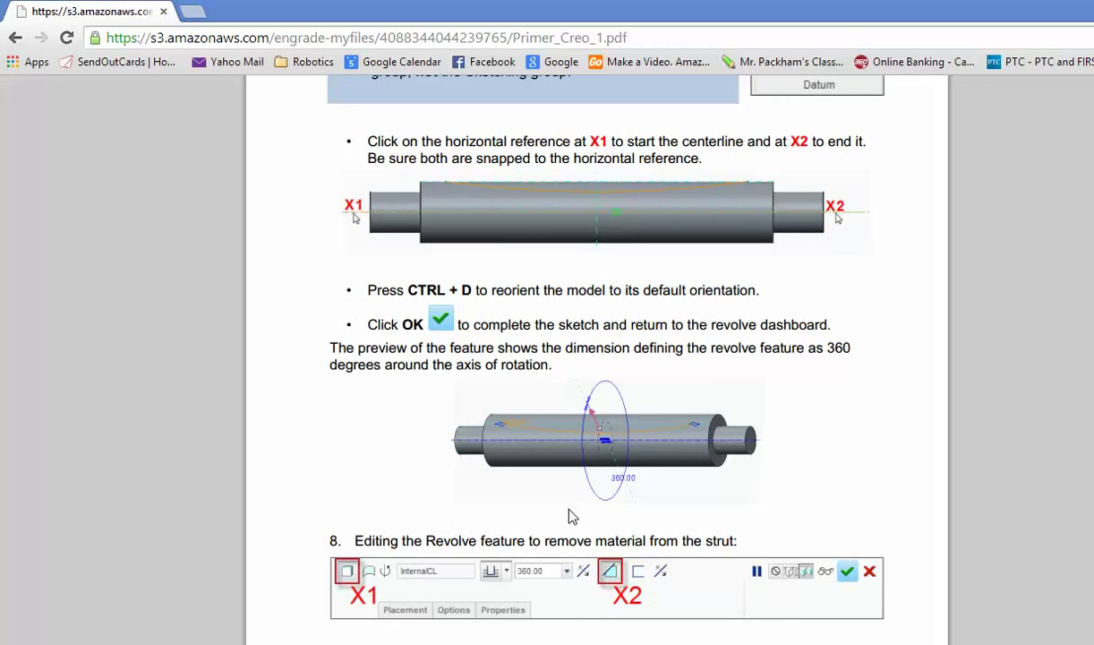
scroll(573, 517, down, 1)
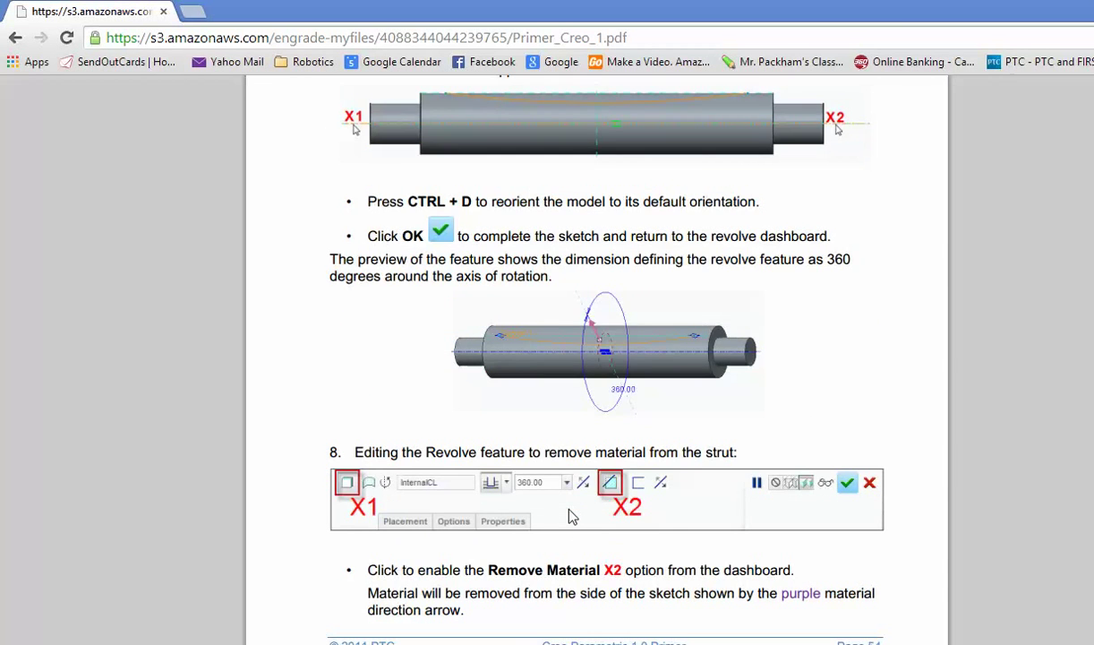
scroll(573, 517, up, 2)
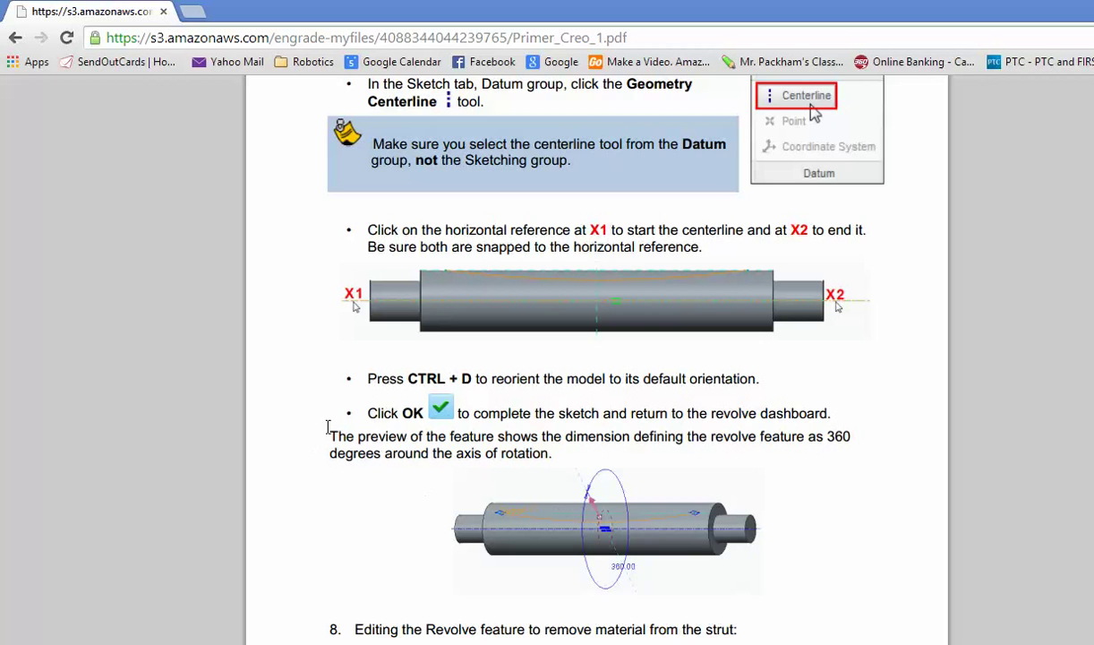
scroll(480, 459, down, 3)
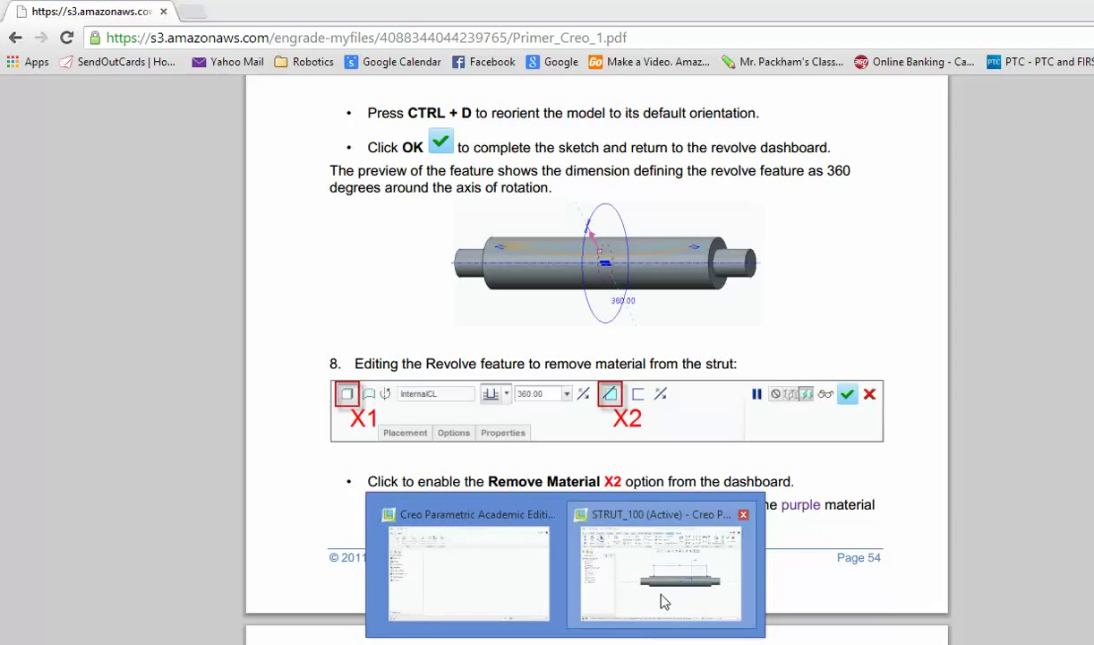
click(662, 593)
Step: Complete the arc sketch and revolve it 360° about the centerline with Remove Material to thin the strut's centre
click(1002, 104)
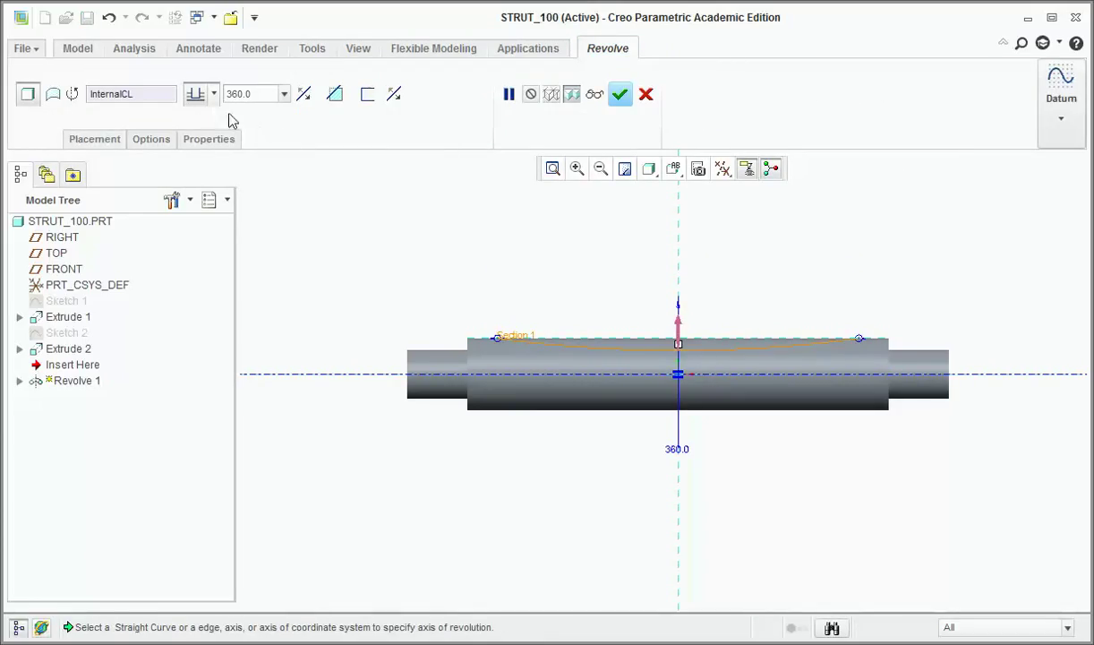
click(339, 102)
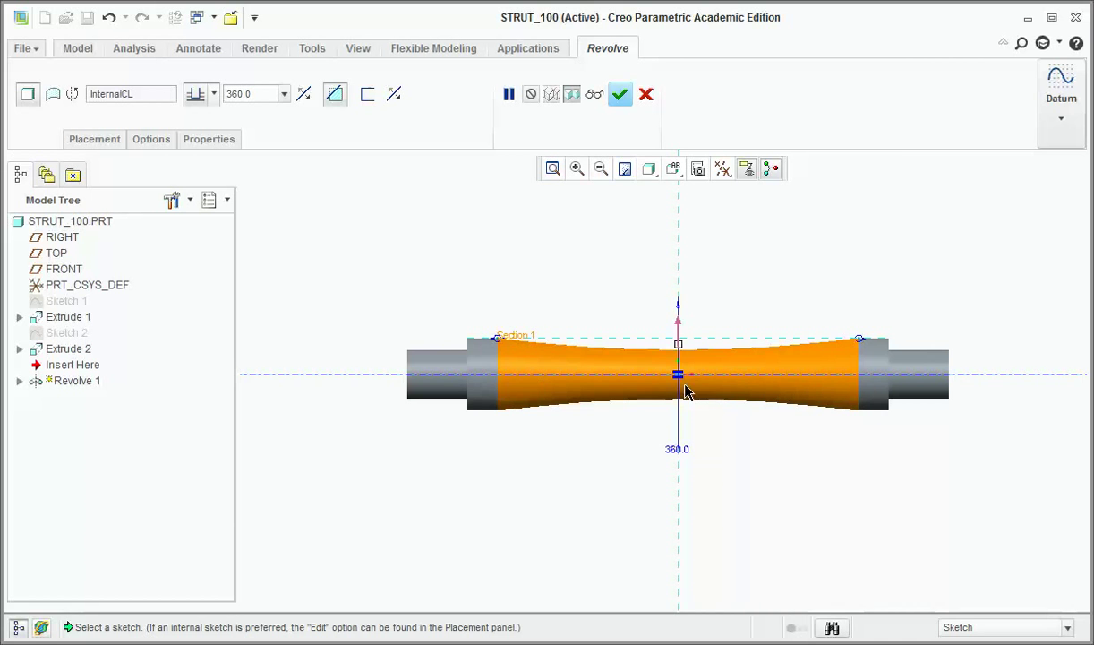
click(620, 94)
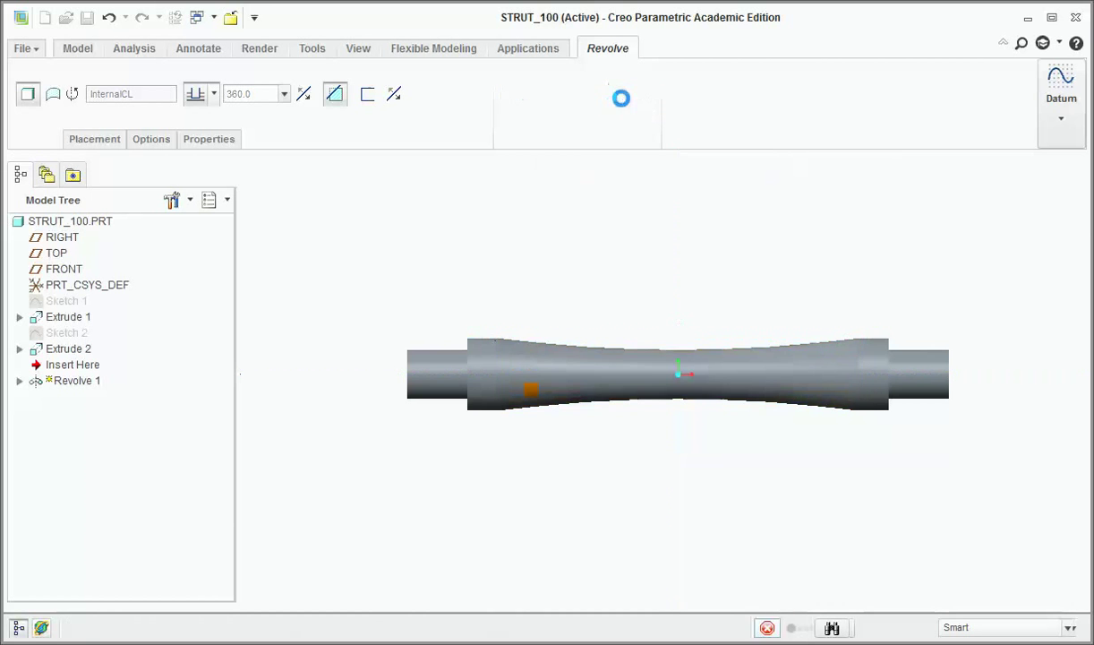
middle_drag(655, 285, 622, 302)
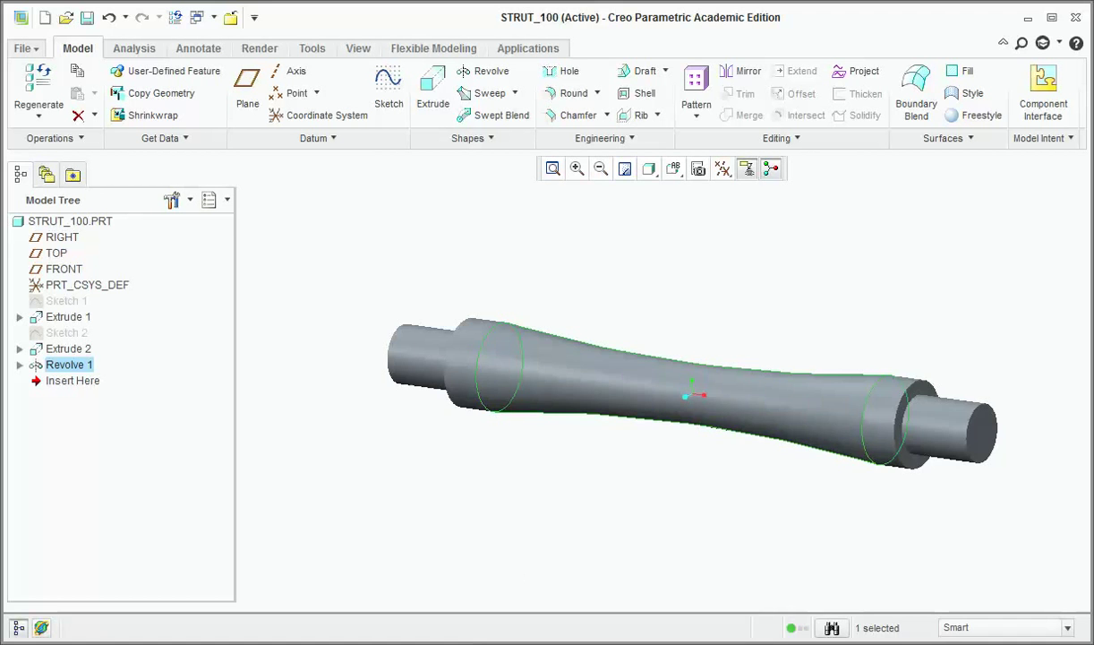
scroll(529, 487, down, 2)
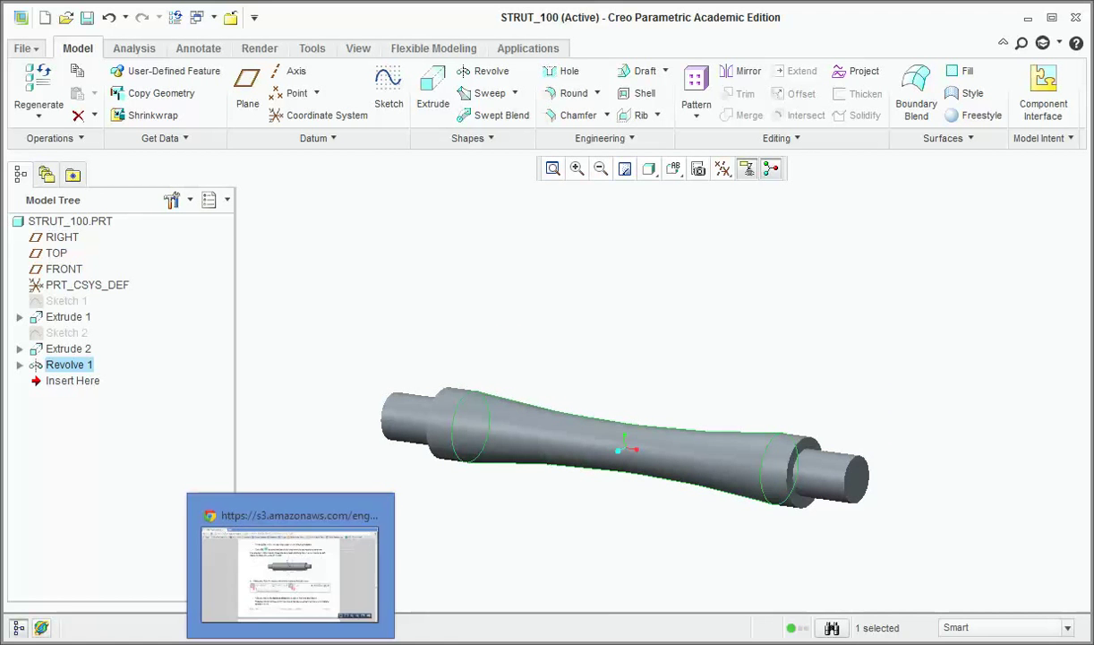
Step: Switch to the PDF guide and read the end of Step 6 and Step 7 on rounding the strut's edges, returning to STRUT_100
click(291, 568)
scroll(548, 507, down, 6)
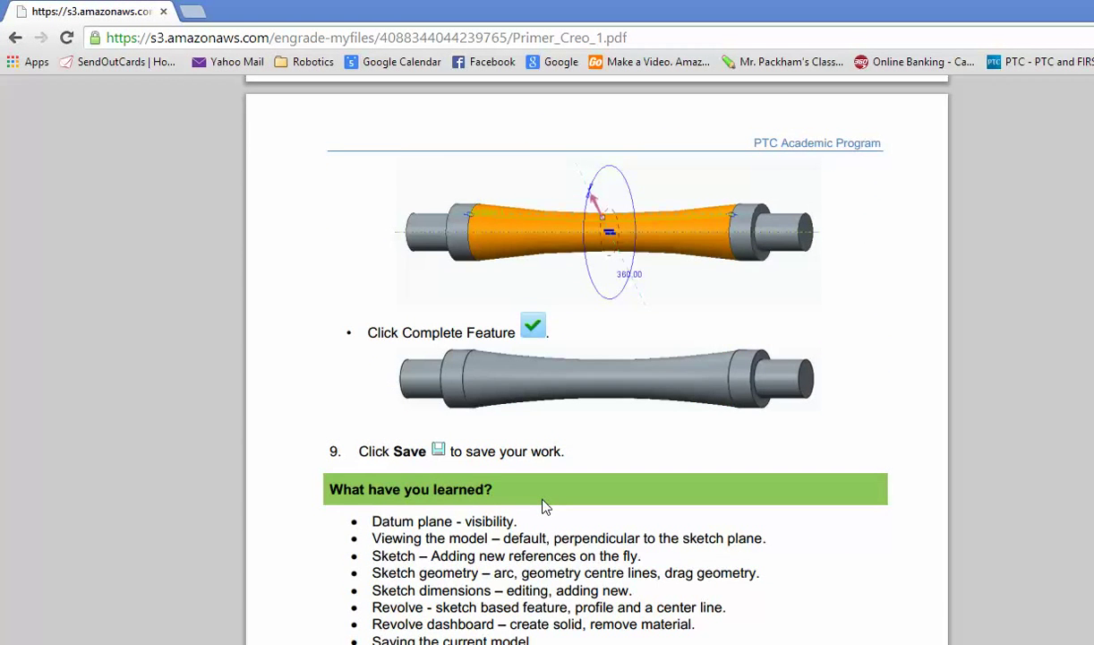
scroll(544, 506, down, 6)
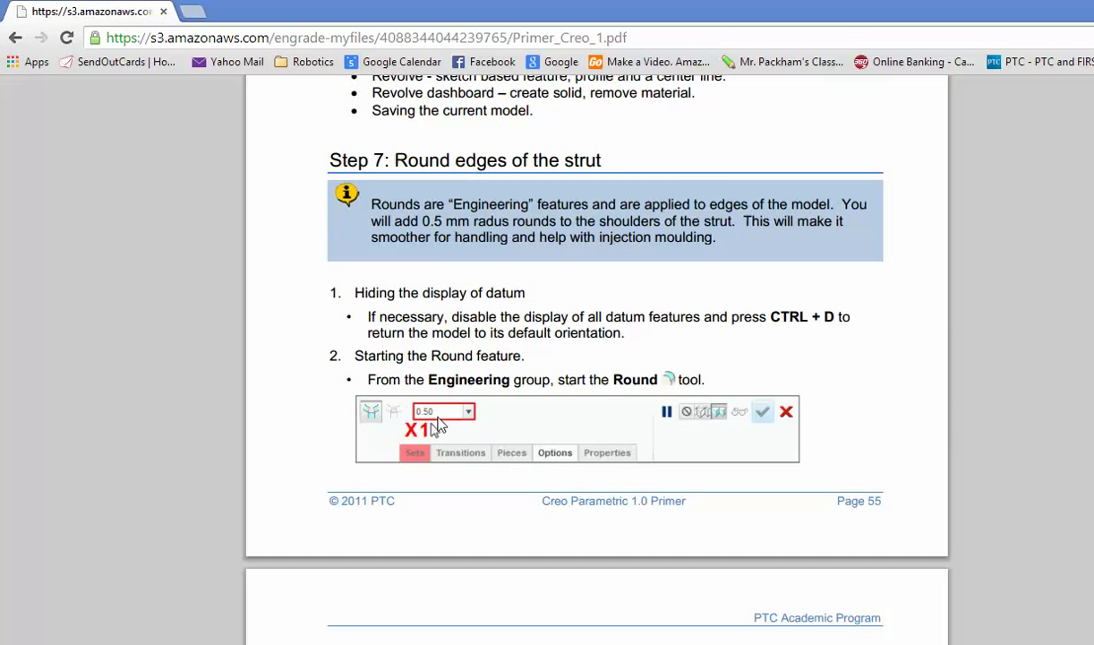
scroll(438, 425, down, 4)
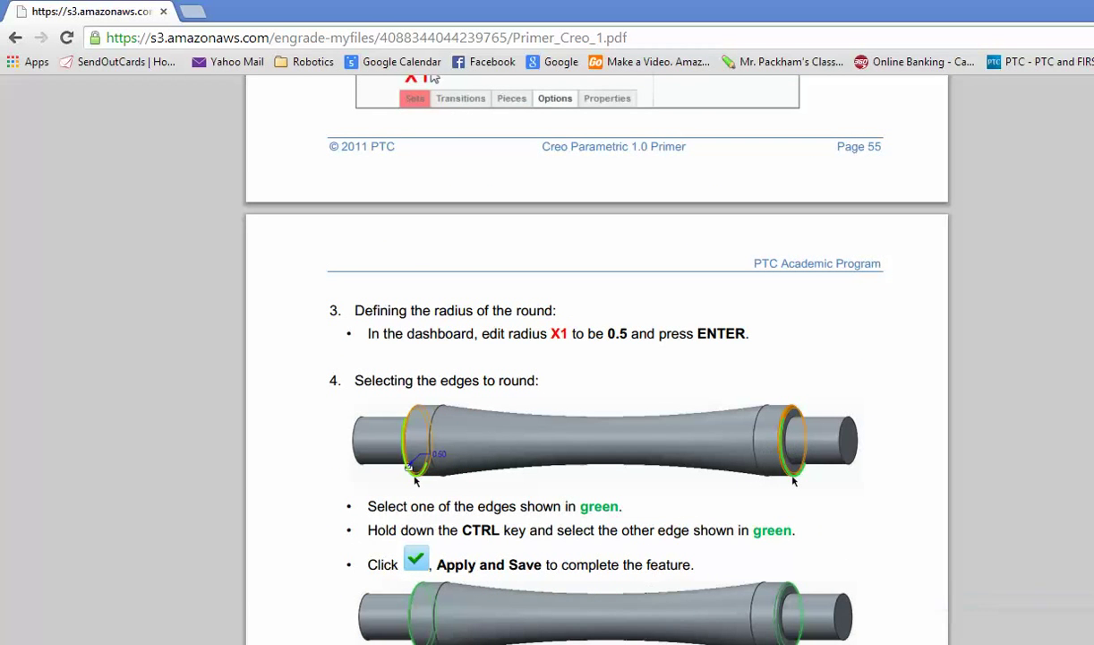
click(695, 598)
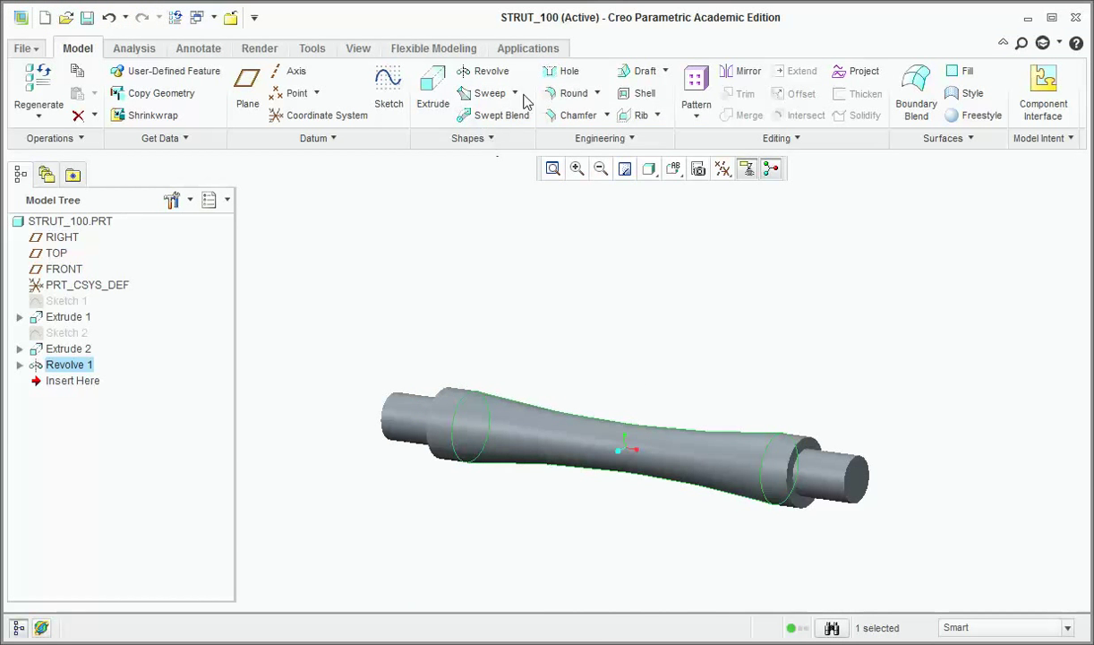
Step: Round the outer shoulder edges at both ends of the strut's thick body with a 0.5 mm radius
click(573, 93)
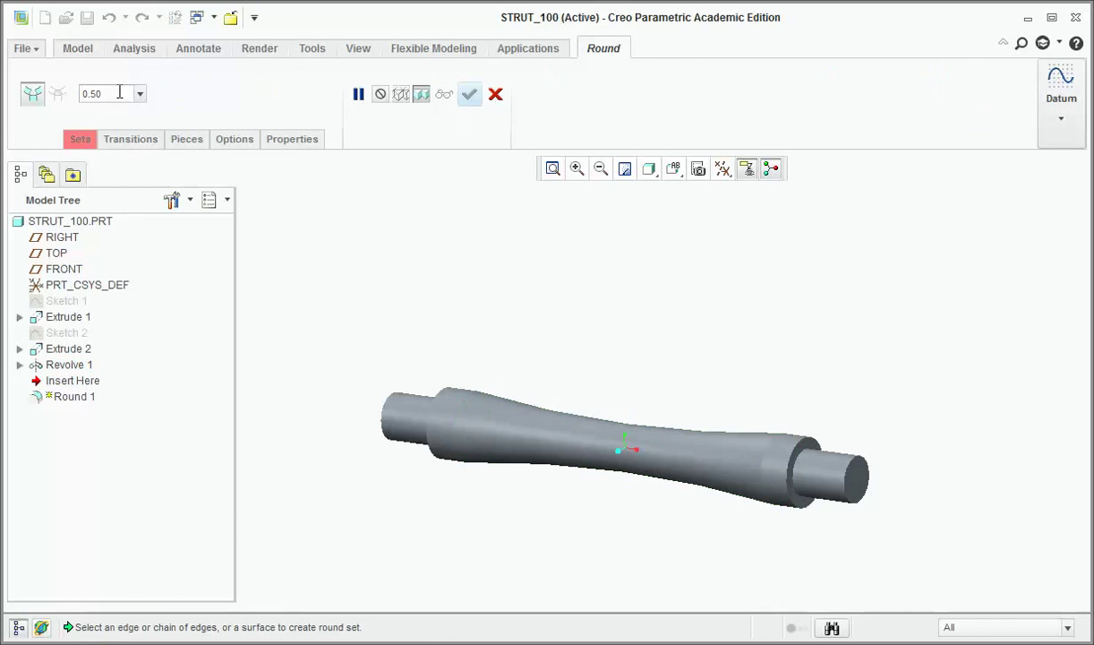
click(791, 474)
middle_drag(508, 453, 557, 454)
scroll(555, 462, up, 2)
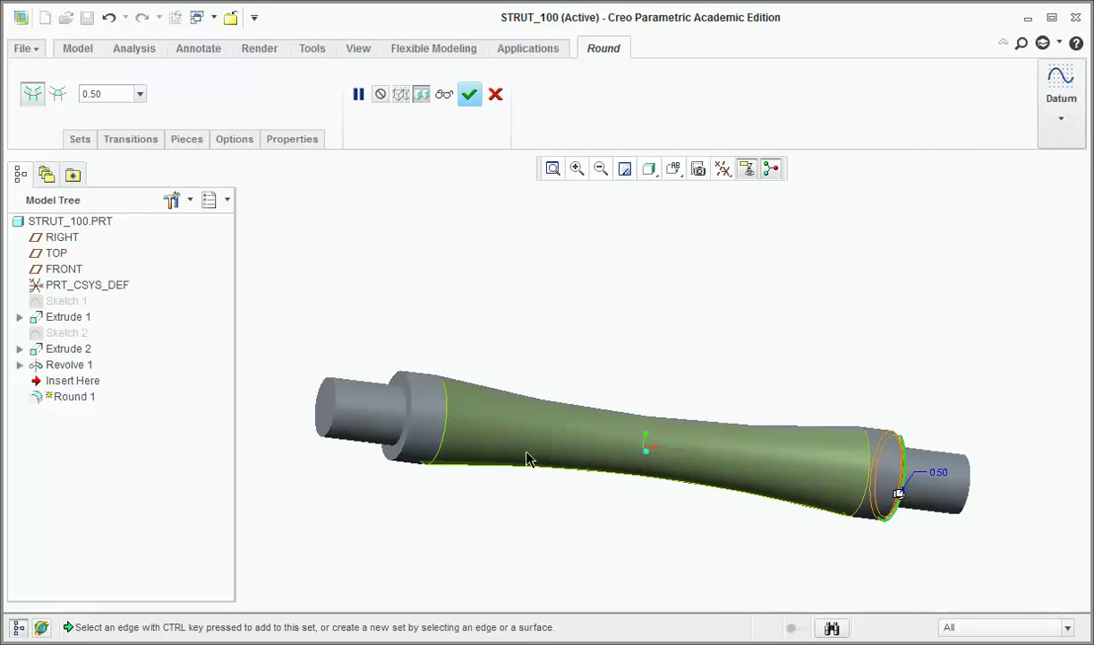
ctrl+click(407, 423)
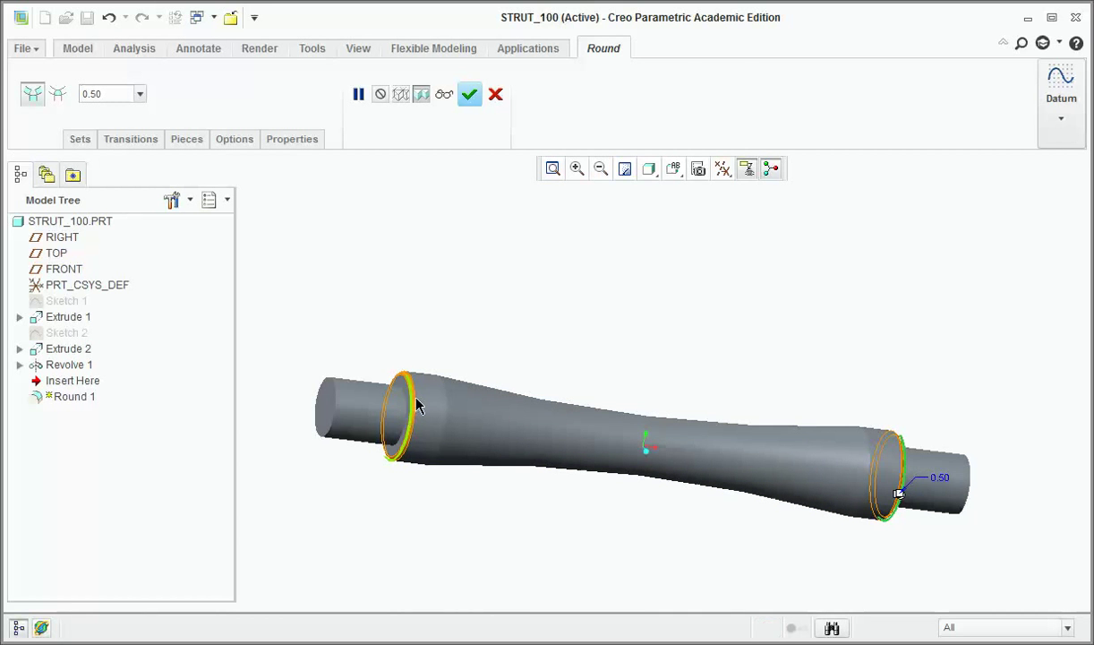
click(469, 94)
middle_drag(614, 326, 573, 322)
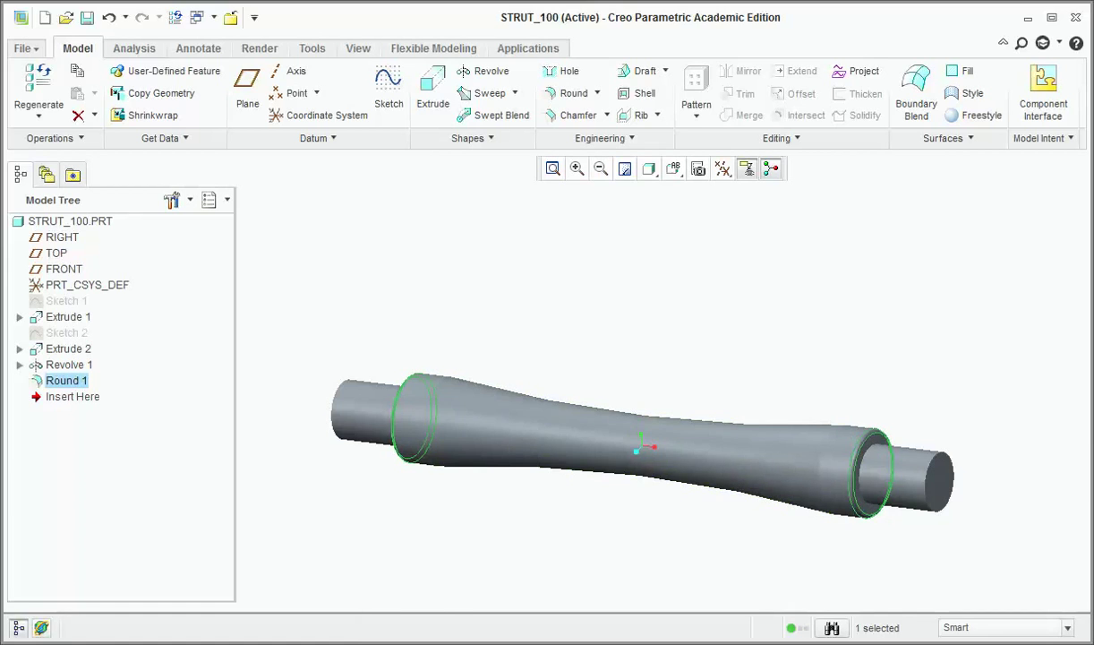
Step: Switch to the PDF guide and read Step 8 on chamfering the ends of the strut, returning to STRUT_100
key(alt+Tab)
scroll(608, 474, down, 10)
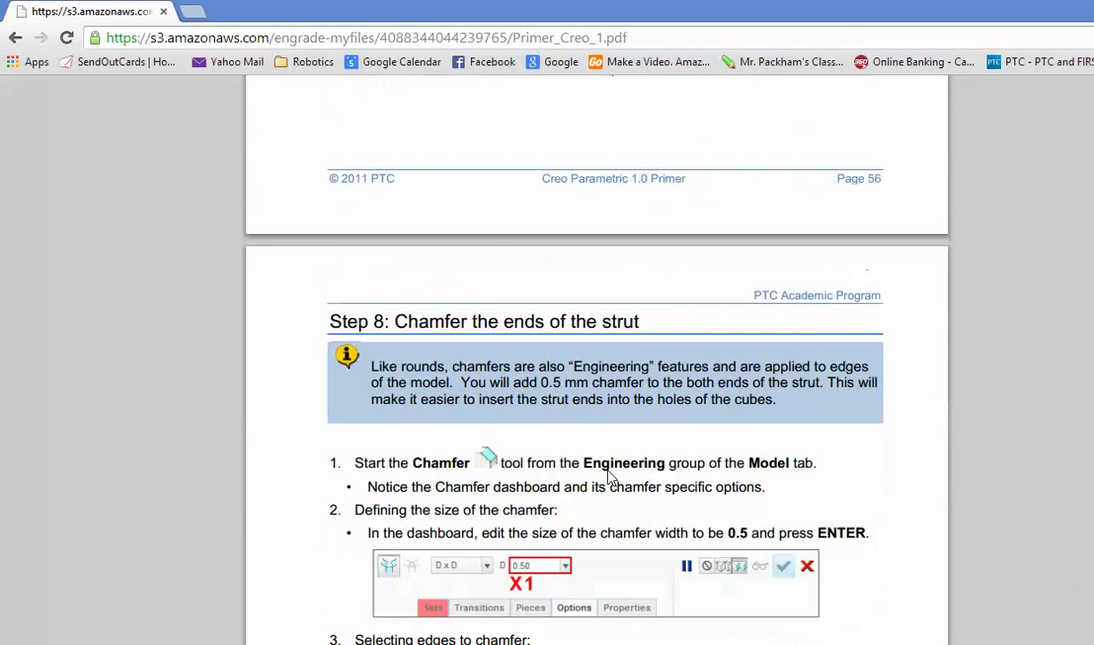
scroll(608, 475, down, 3)
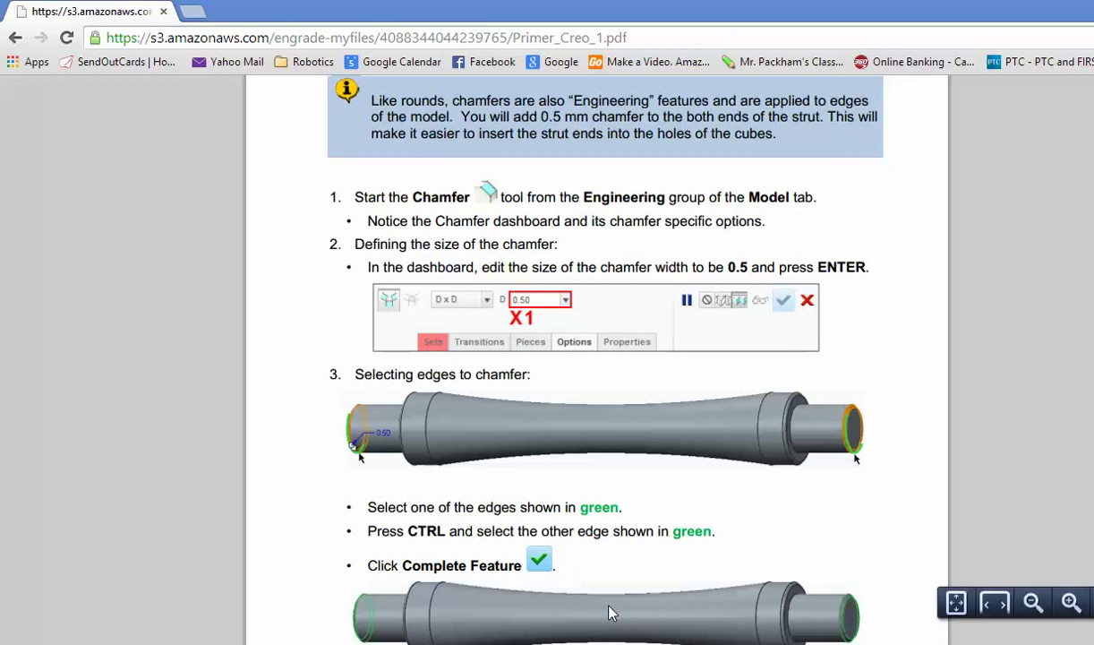
click(652, 604)
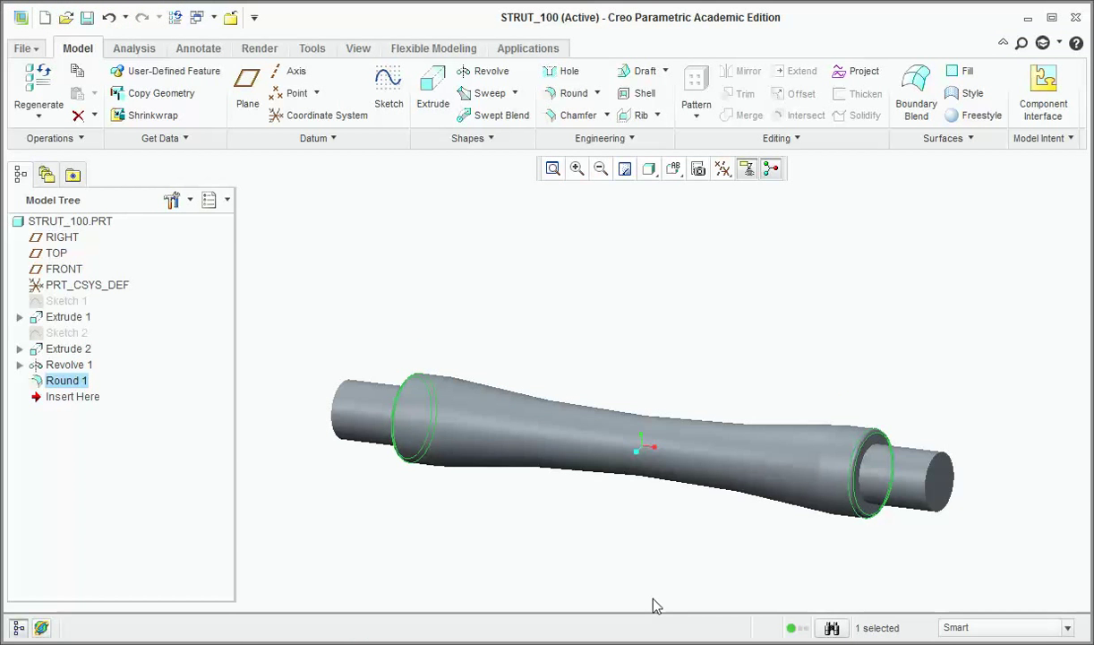
Step: Chamfer the outer end edges of both thin strut ends using D x D with a 0.5 mm distance
click(571, 117)
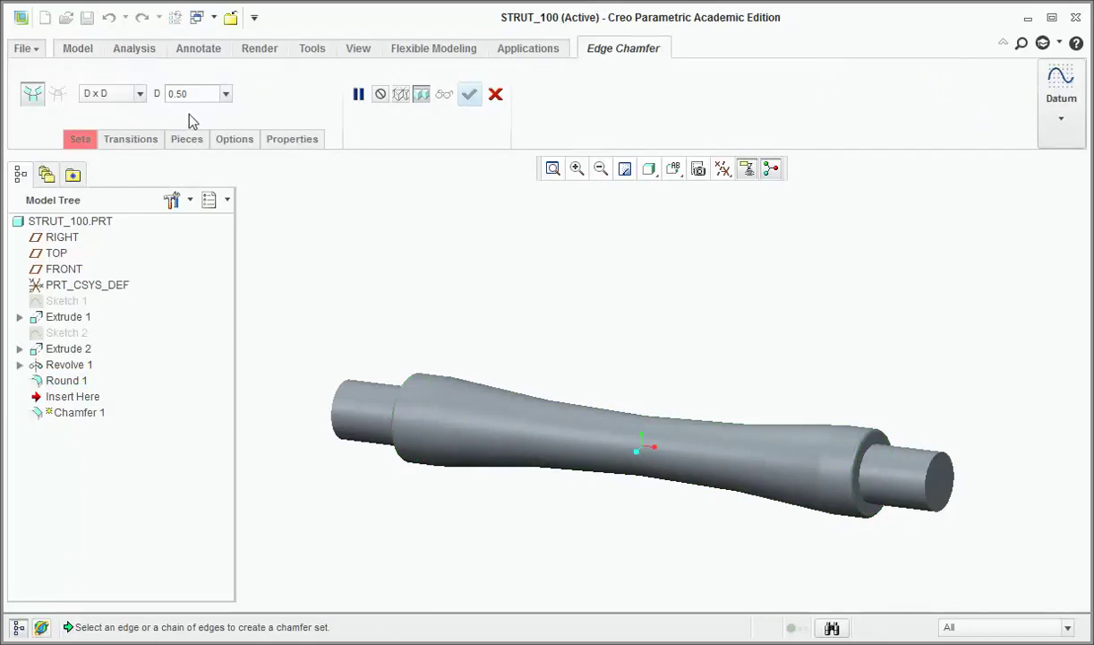
click(927, 490)
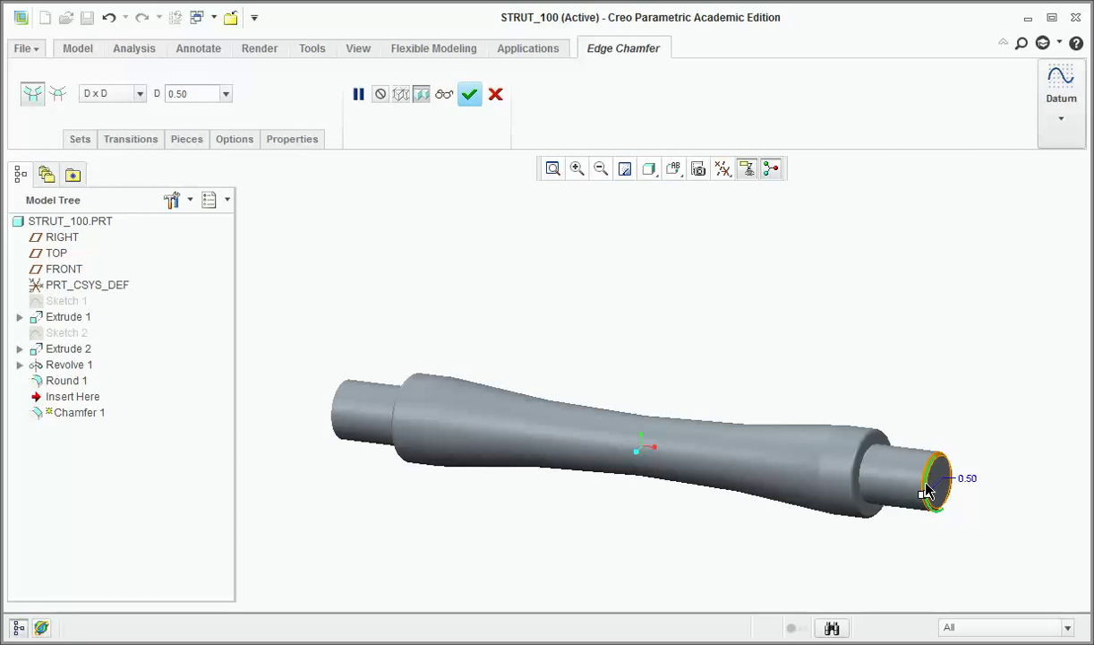
ctrl+click(330, 408)
click(469, 95)
scroll(725, 367, up, 1)
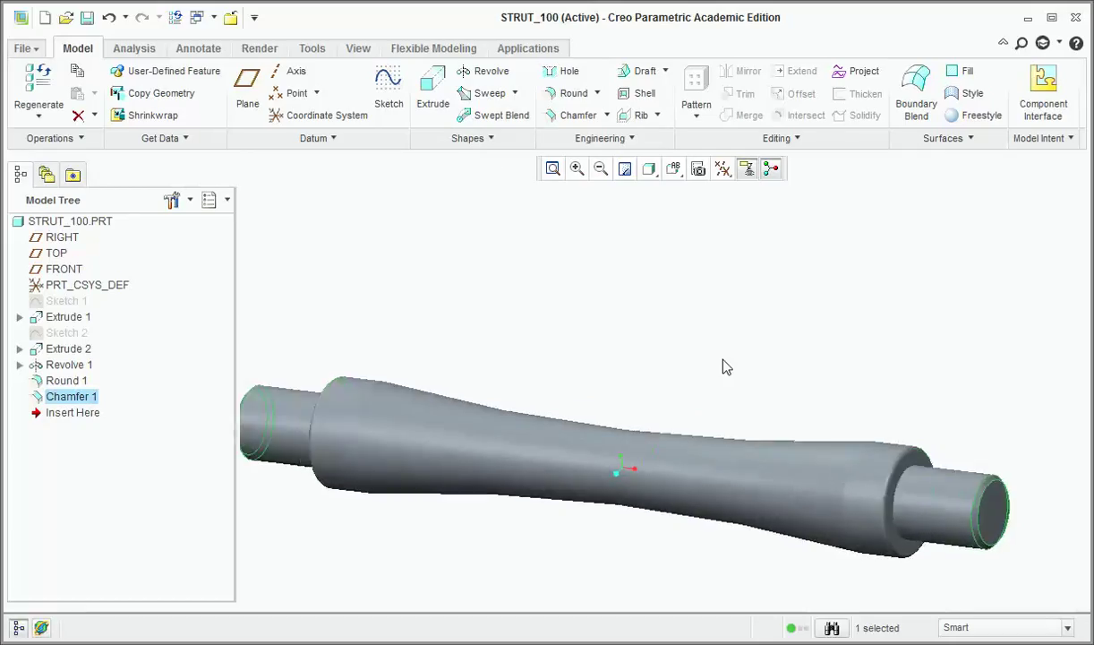
scroll(722, 366, down, 1)
middle_drag(722, 366, 756, 347)
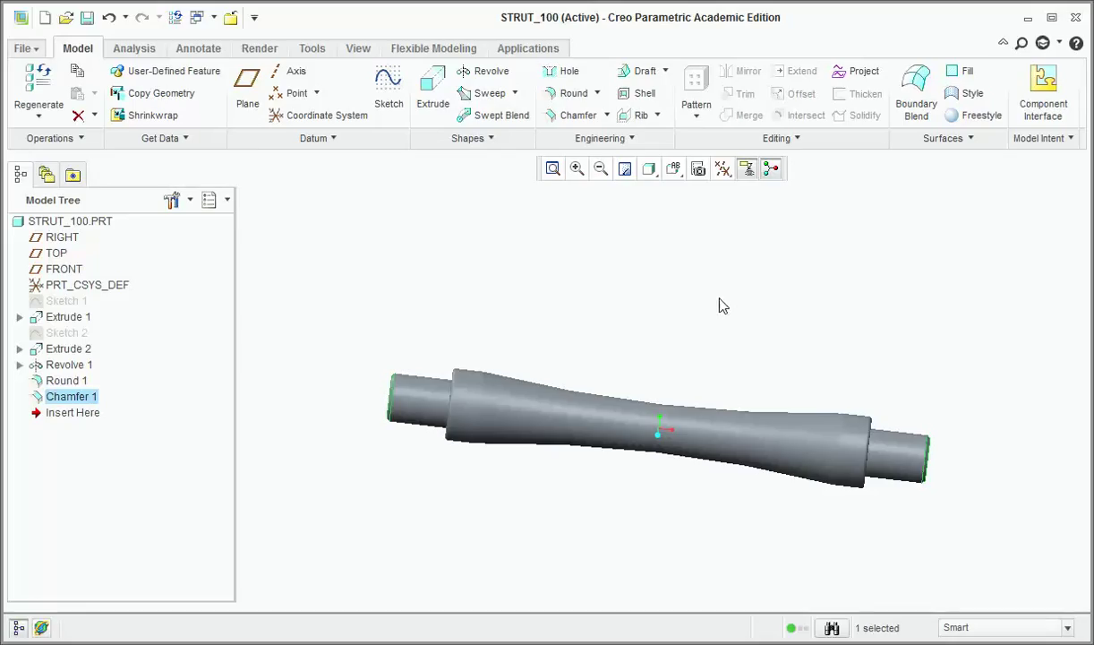
Step: Choose the bright green appearance from My Appearances for colouring the strut
middle_drag(499, 329, 491, 323)
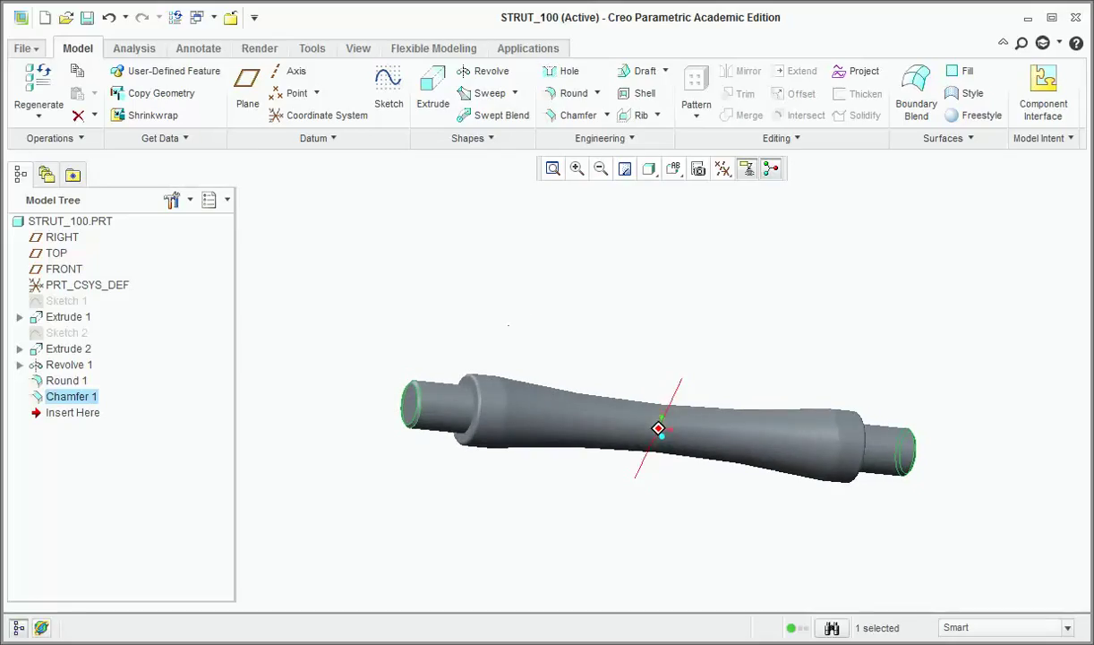
click(259, 50)
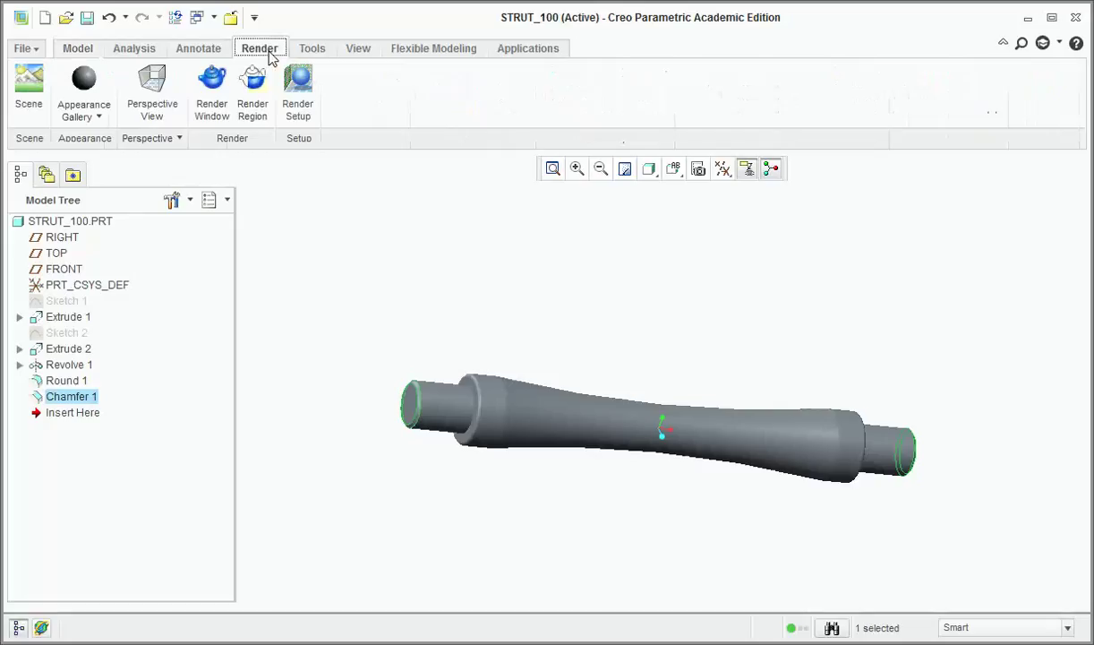
click(91, 92)
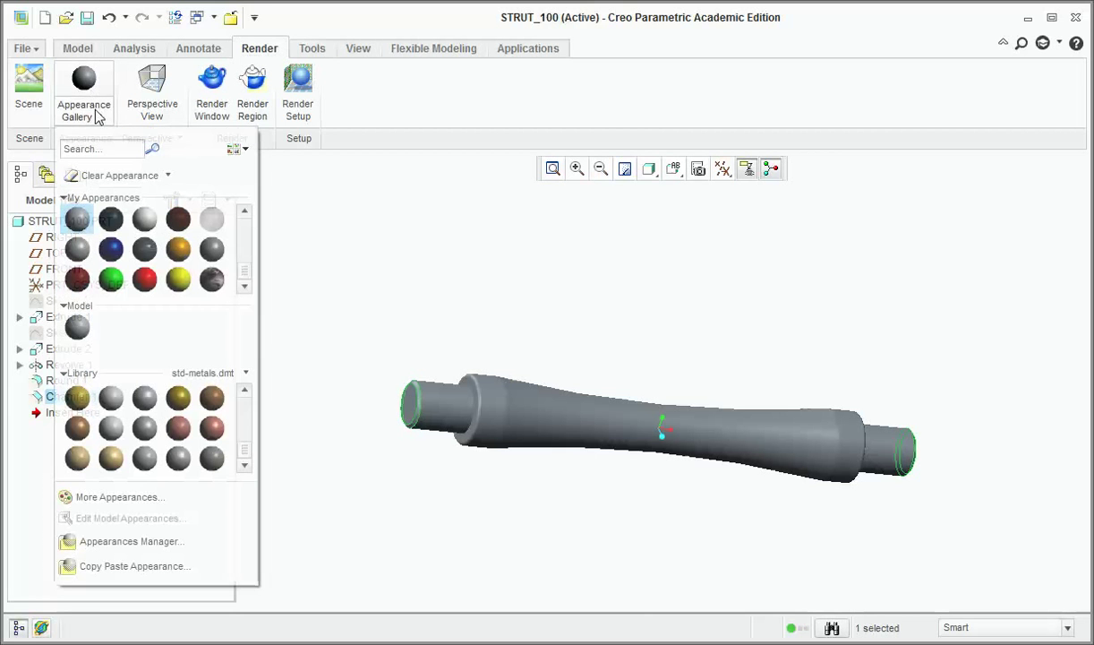
click(112, 281)
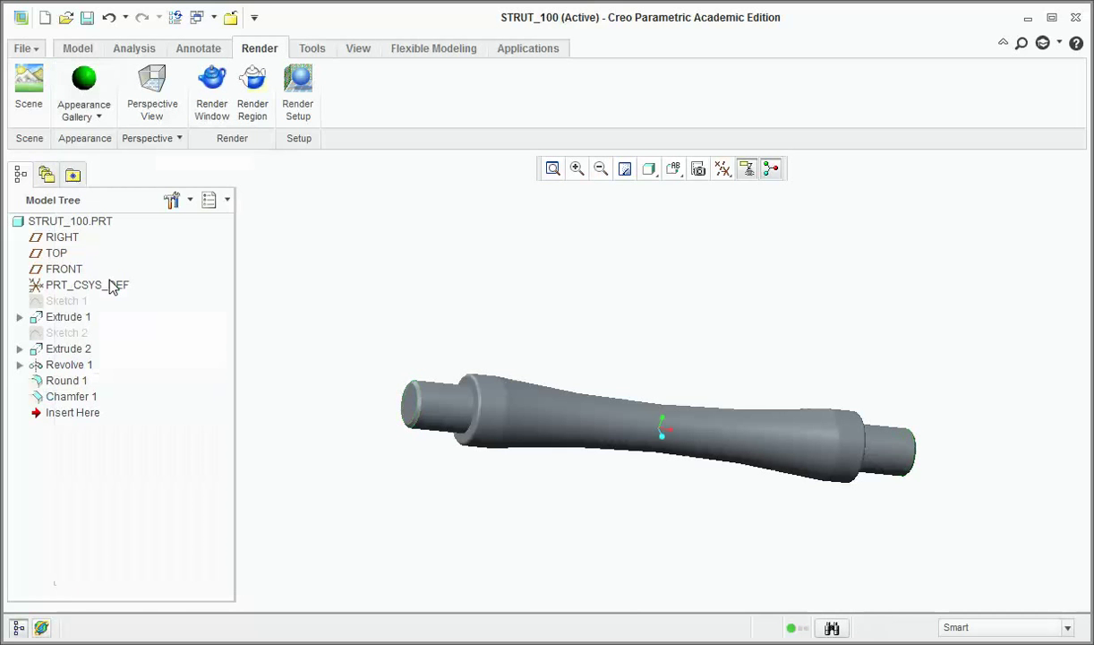
click(522, 424)
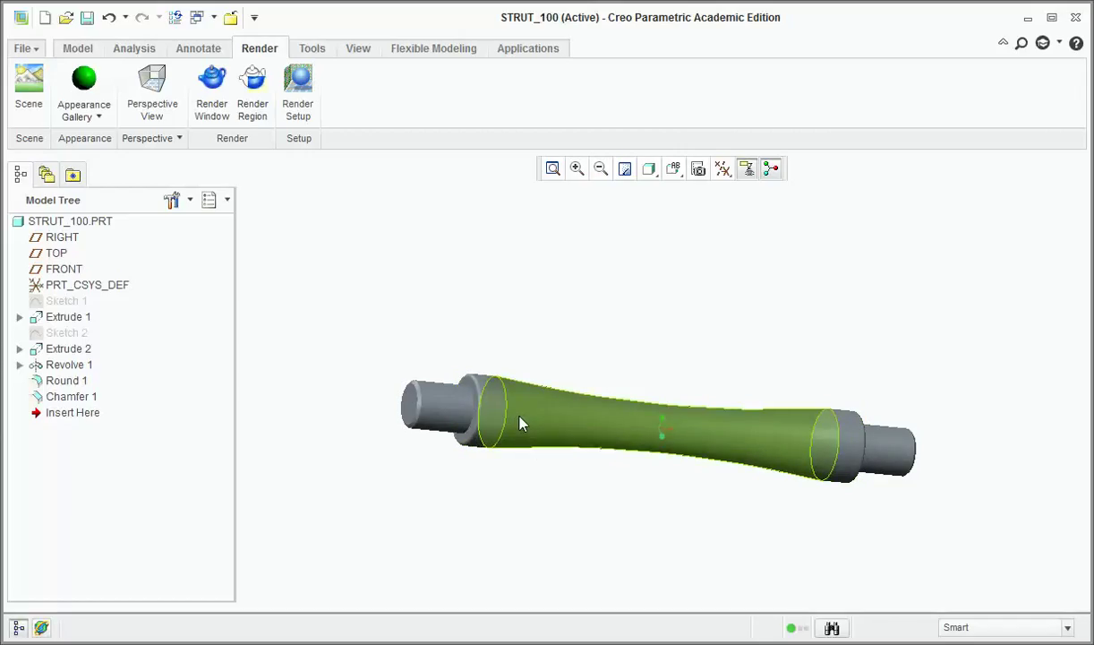
click(522, 423)
ctrl+click(466, 423)
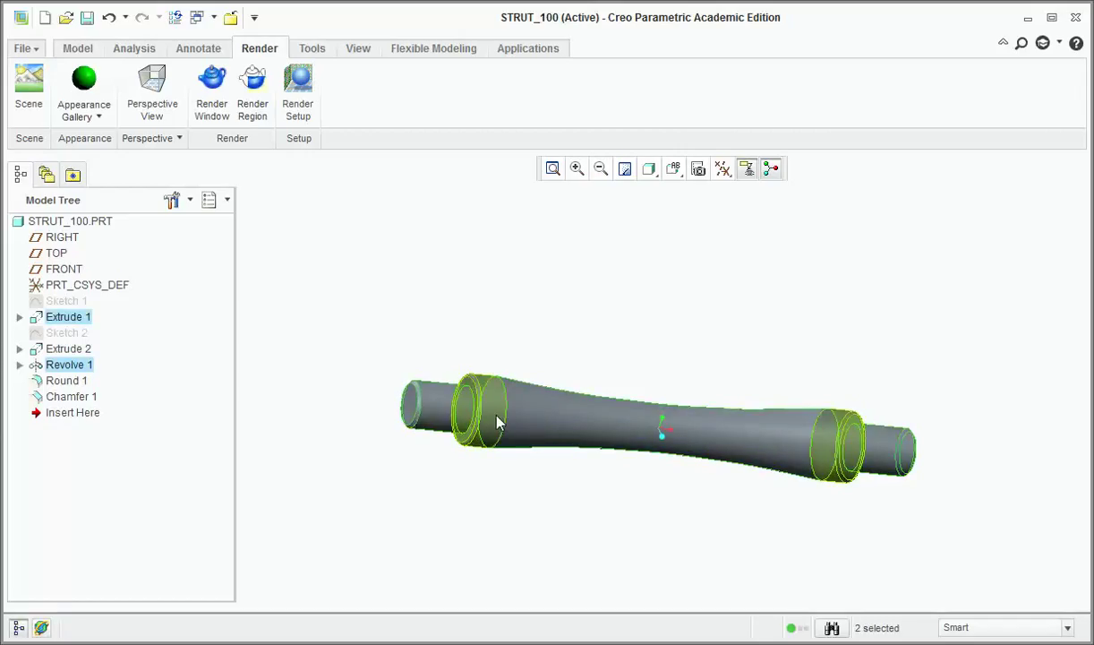
ctrl+click(500, 422)
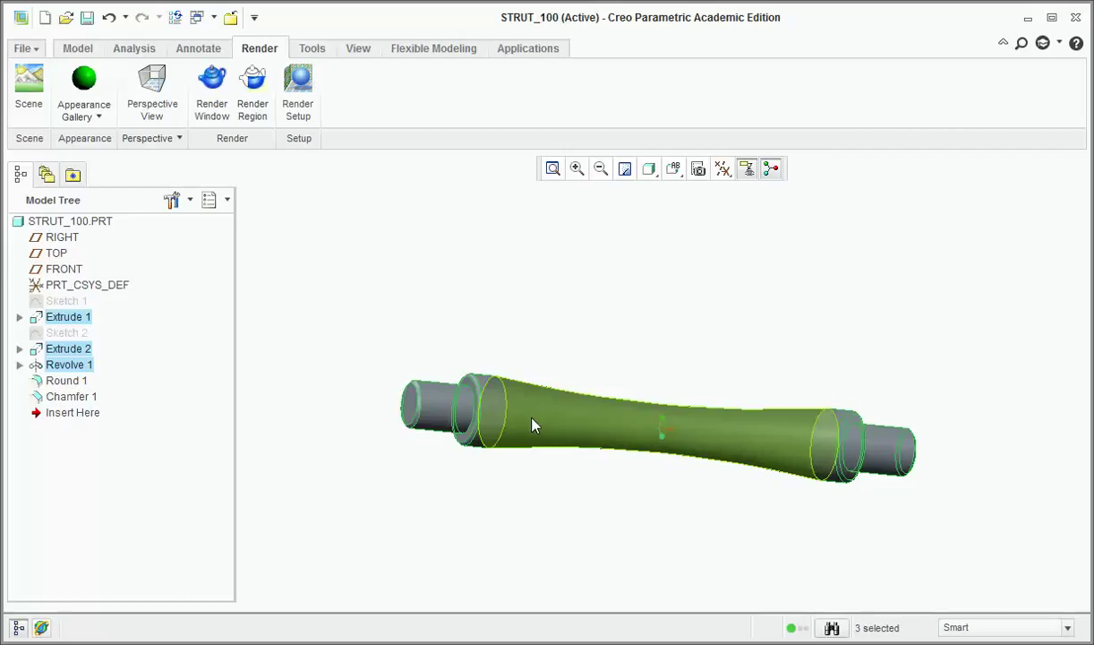
Step: Start applying the green appearance, selecting the front-side surfaces of the strut's waist, shoulders and thin ends, including one end's face and chamfer
click(93, 89)
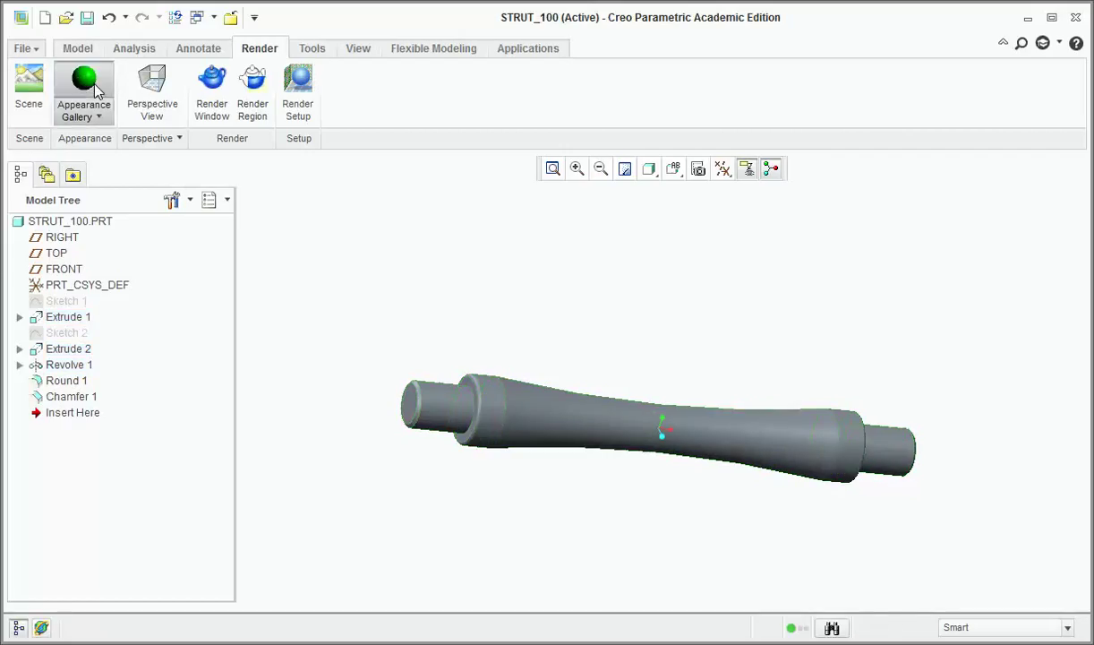
click(97, 89)
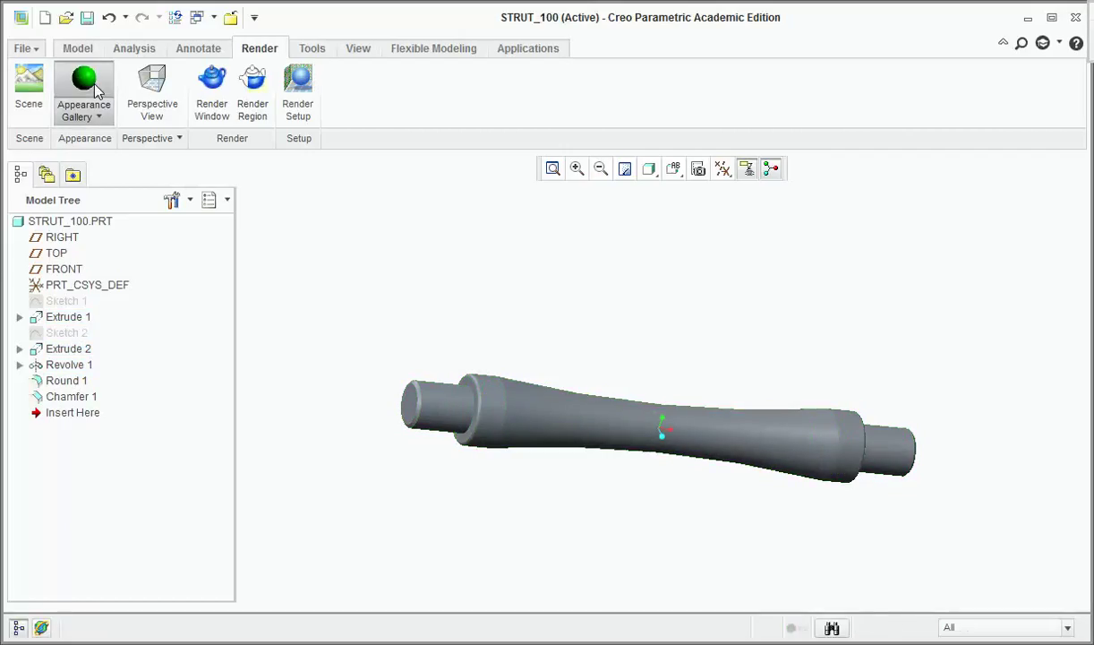
click(492, 398)
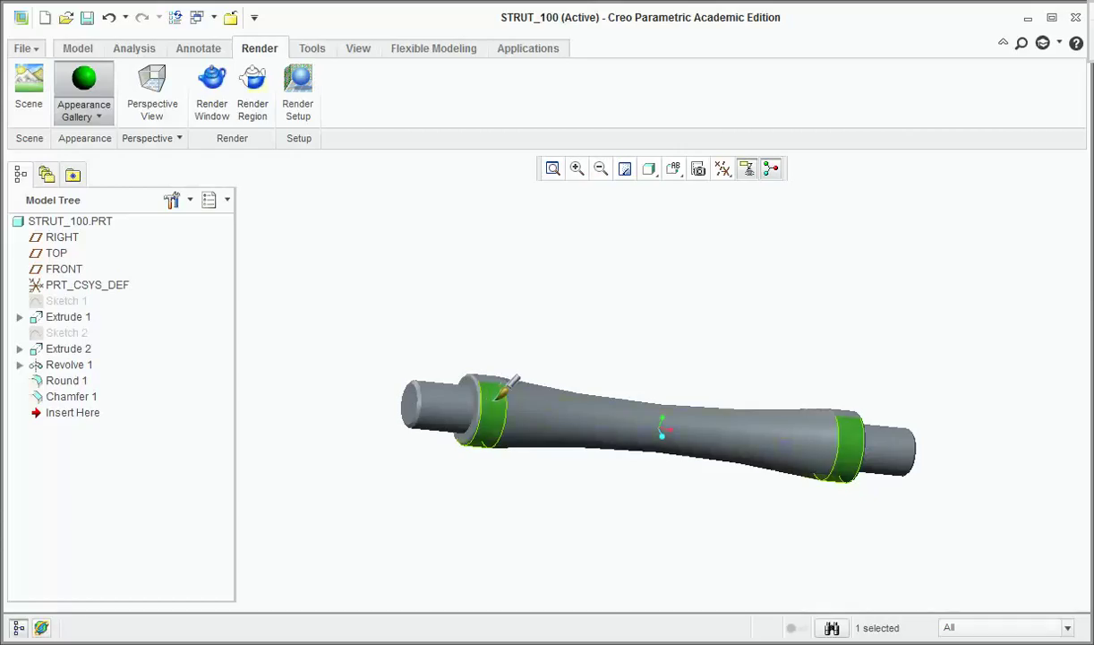
ctrl+click(537, 417)
ctrl+click(466, 408)
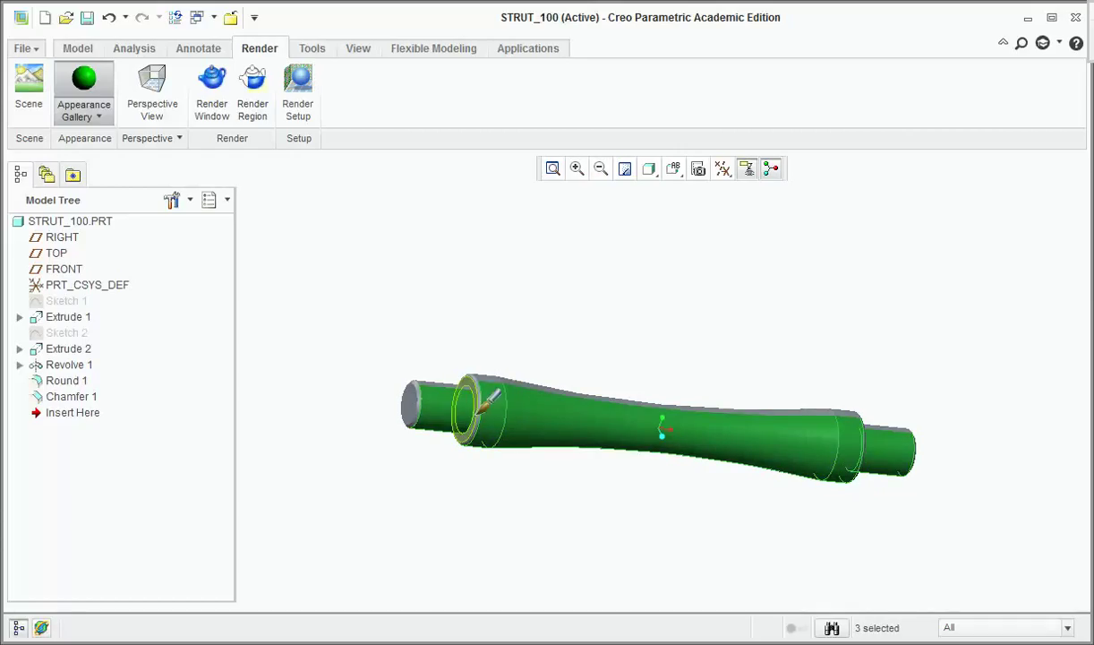
ctrl+click(472, 402)
ctrl+click(474, 400)
ctrl+click(410, 398)
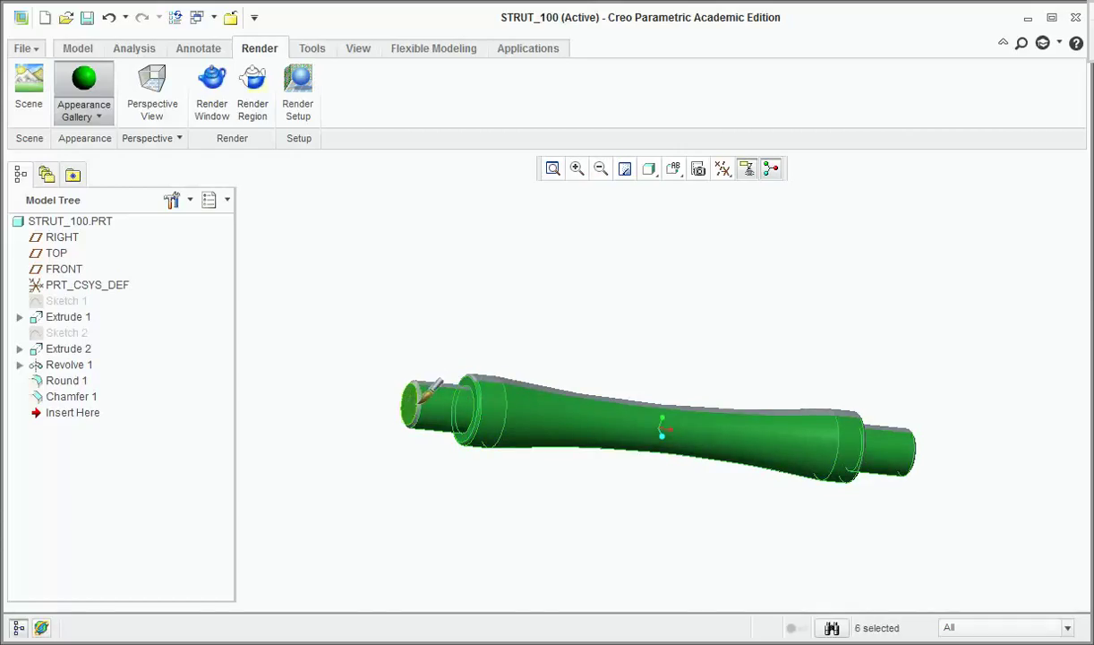
ctrl+click(413, 393)
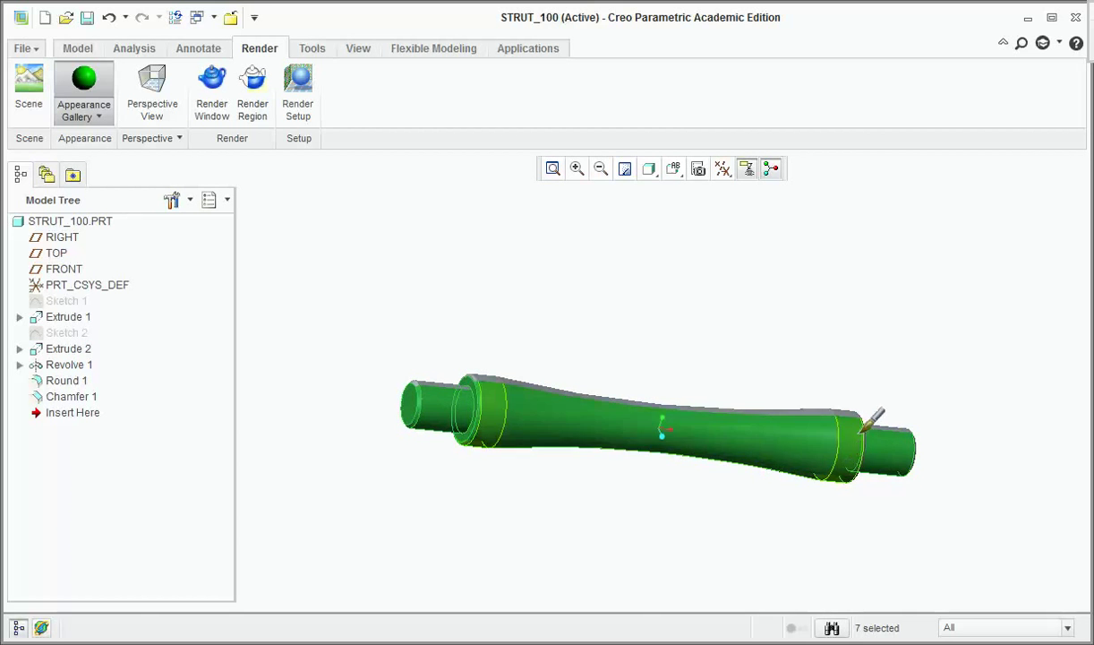
Step: Add the opposite end's face, the shoulder faces and the back-side waist and body surfaces to the green appearance selection
mouse_move(630, 447)
middle_down()
mouse_move(638, 462)
mouse_move(654, 454)
mouse_move(625, 464)
mouse_move(727, 505)
middle_up()
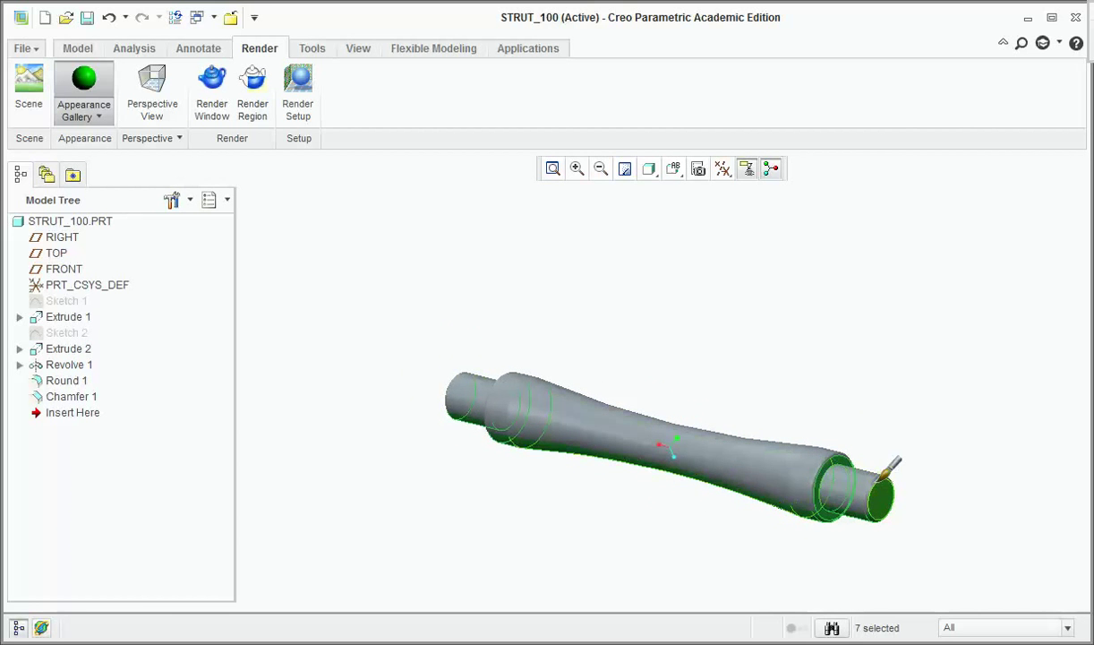
ctrl+click(832, 466)
ctrl+click(842, 480)
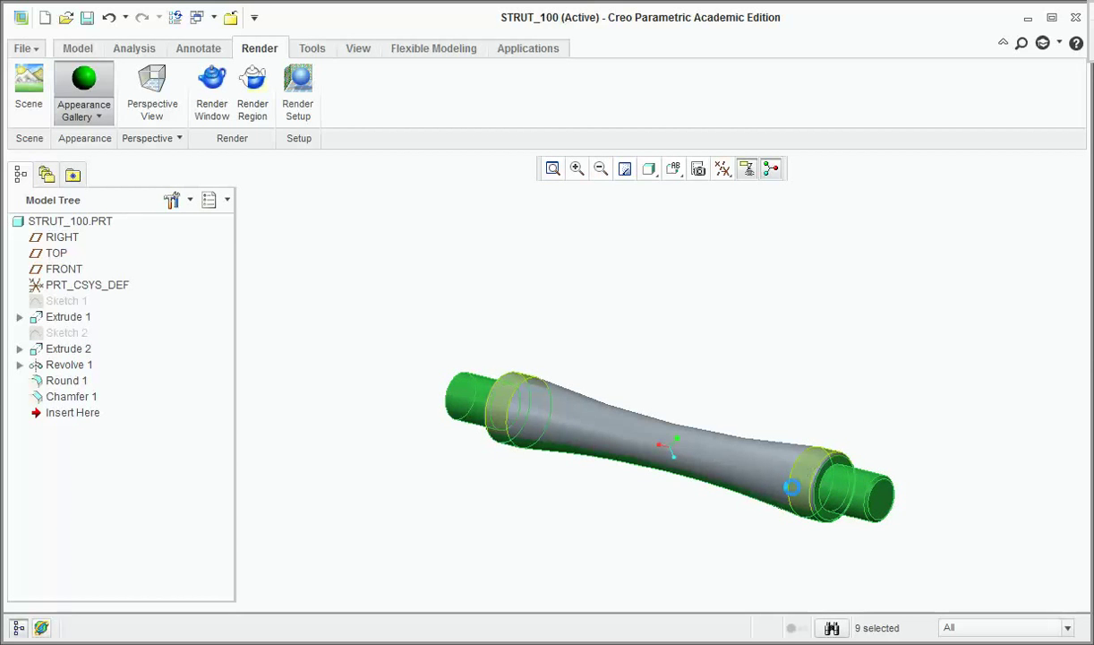
ctrl+click(788, 455)
ctrl+click(819, 477)
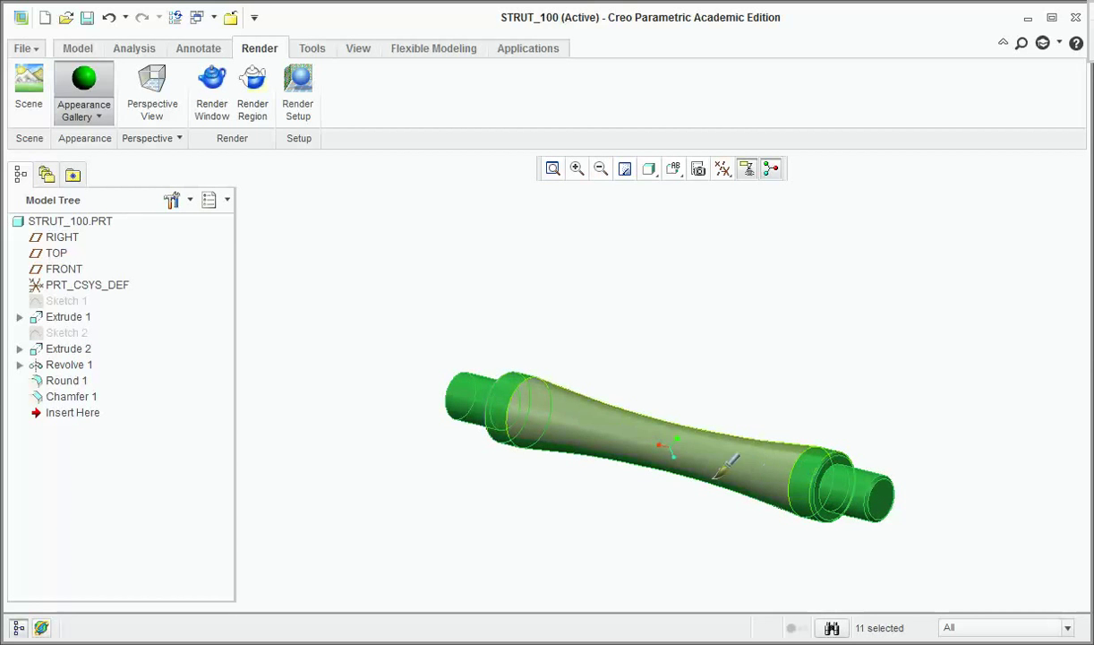
ctrl+click(513, 414)
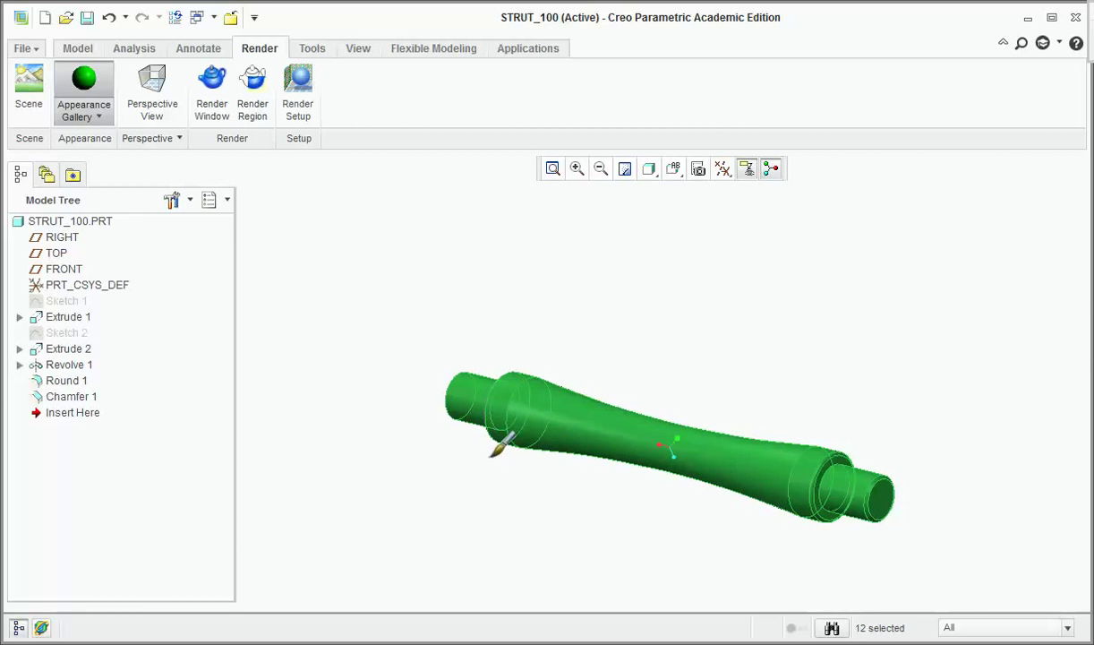
Step: Add the uncoloured shoulder faces, end face and chamfer at the first thin end to the green appearance selection
mouse_move(499, 446)
middle_down()
mouse_move(560, 472)
mouse_move(531, 427)
middle_up()
ctrl+click(515, 403)
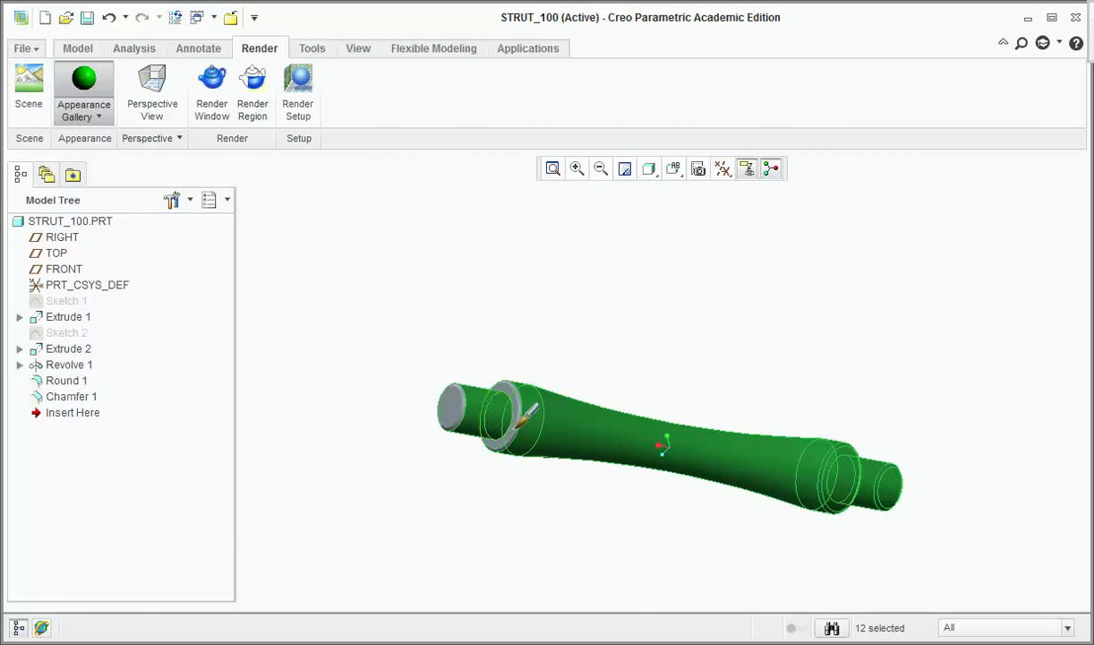
ctrl+click(499, 394)
ctrl+click(452, 408)
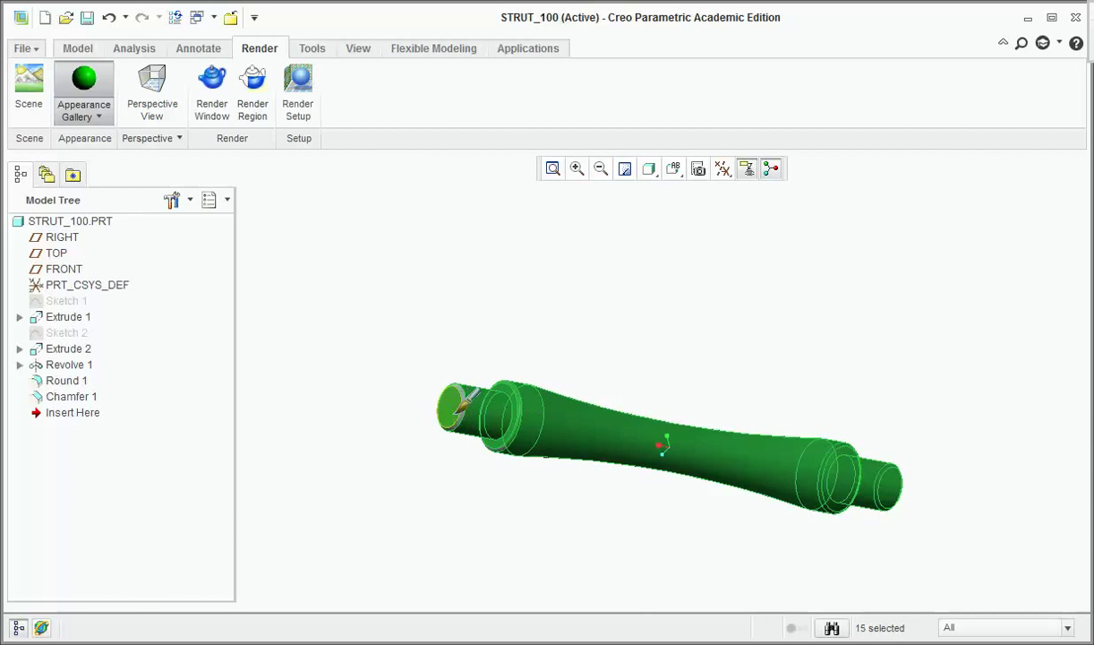
ctrl+click(484, 439)
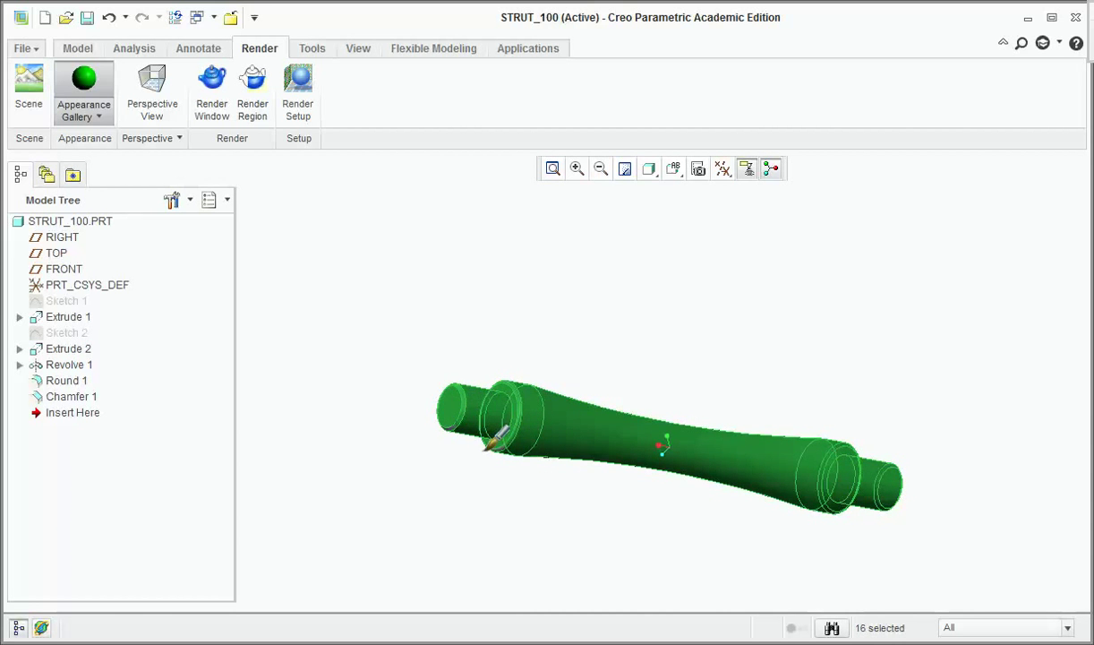
Step: Add the last uncoloured shoulder round and end chamfer surfaces, accept the selection and inspect the green strut from all sides
mouse_move(494, 436)
middle_down()
mouse_move(525, 457)
mouse_move(581, 428)
middle_up()
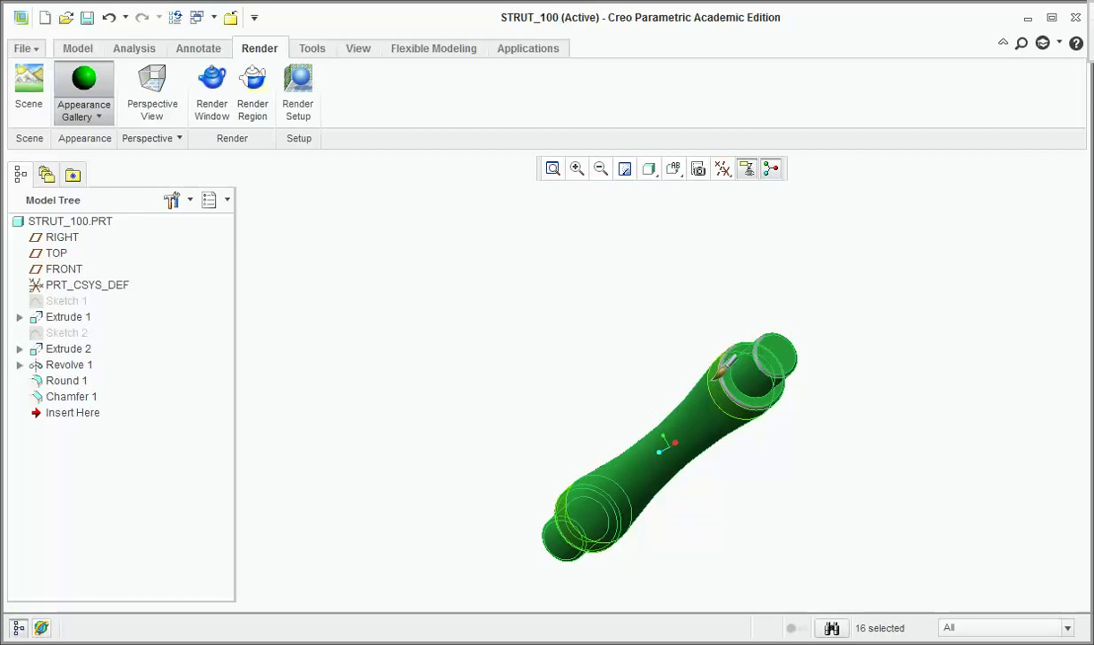
ctrl+click(739, 367)
ctrl+click(763, 359)
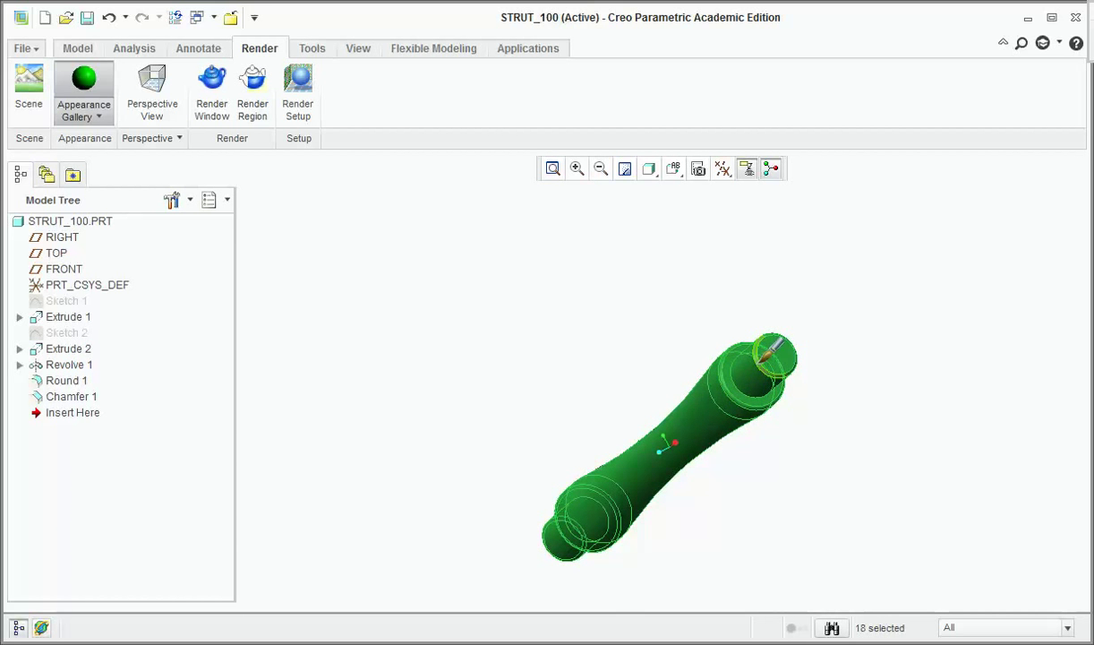
mouse_move(768, 351)
middle_down()
mouse_move(681, 403)
mouse_move(764, 362)
mouse_move(782, 334)
mouse_move(750, 345)
mouse_move(760, 335)
middle_up()
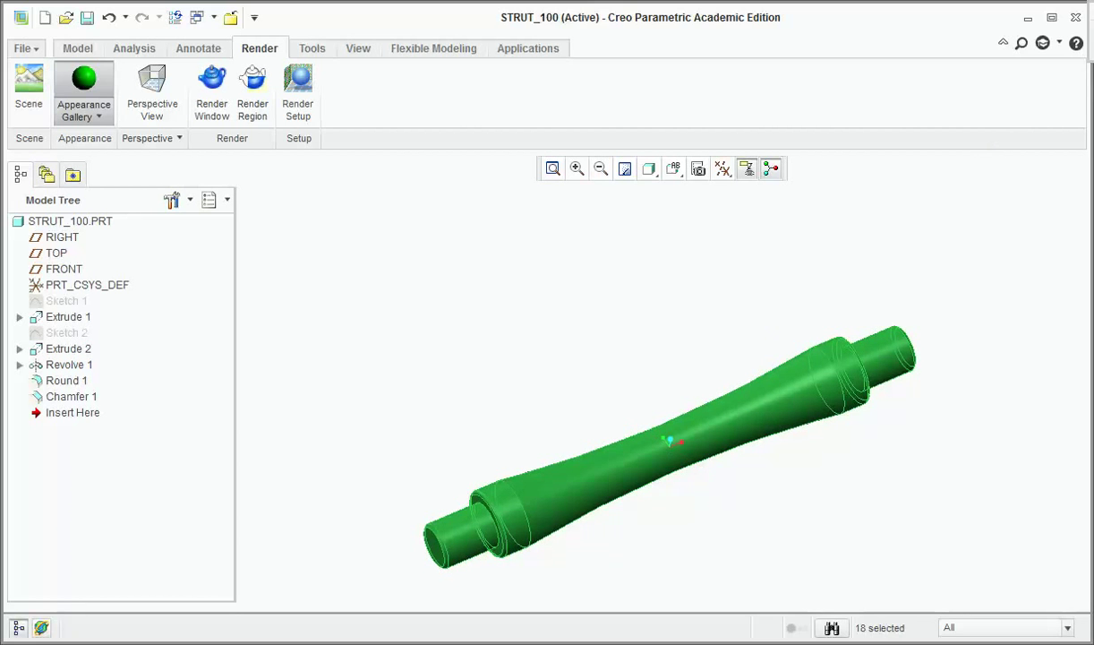
drag(1093, 13, 1018, 34)
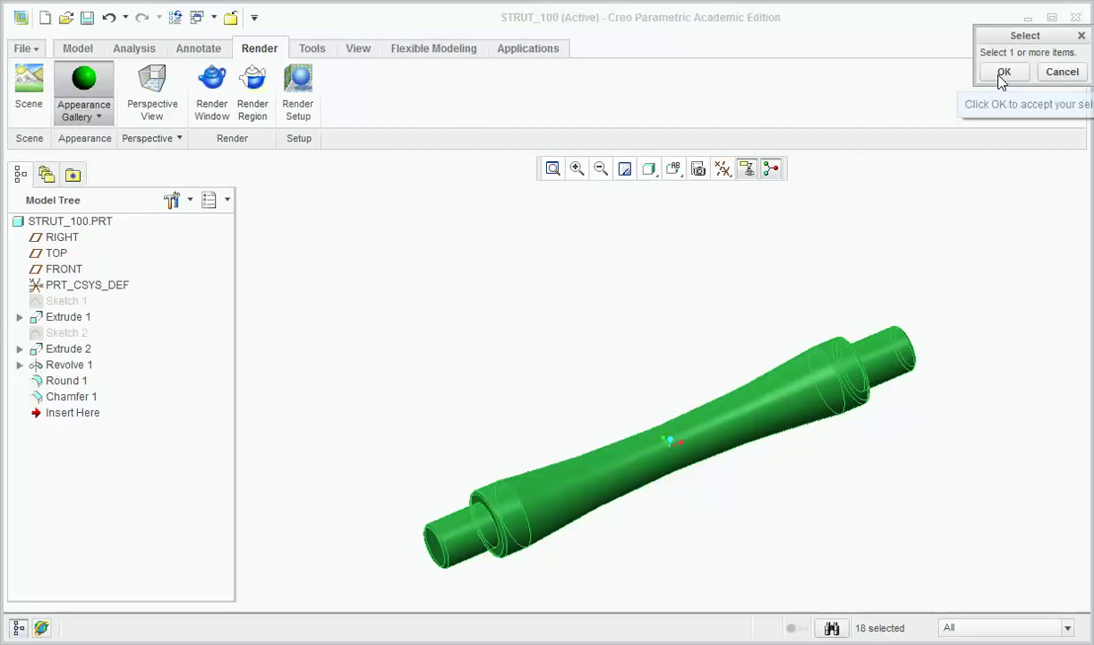
click(1002, 74)
middle_drag(477, 390, 475, 345)
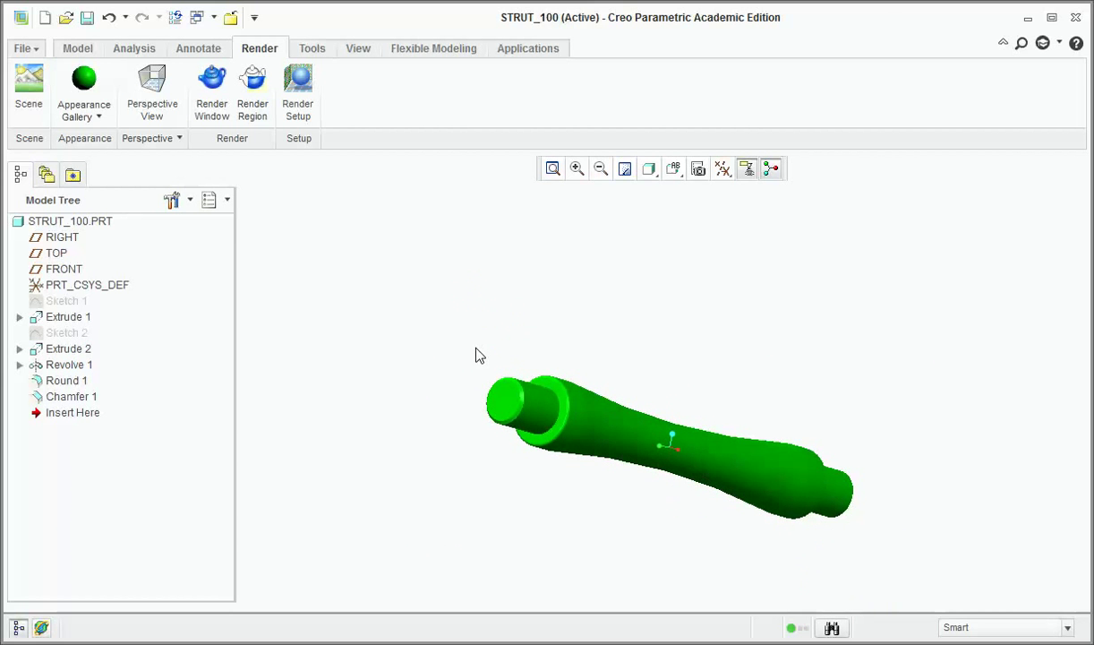
middle_drag(557, 348, 497, 355)
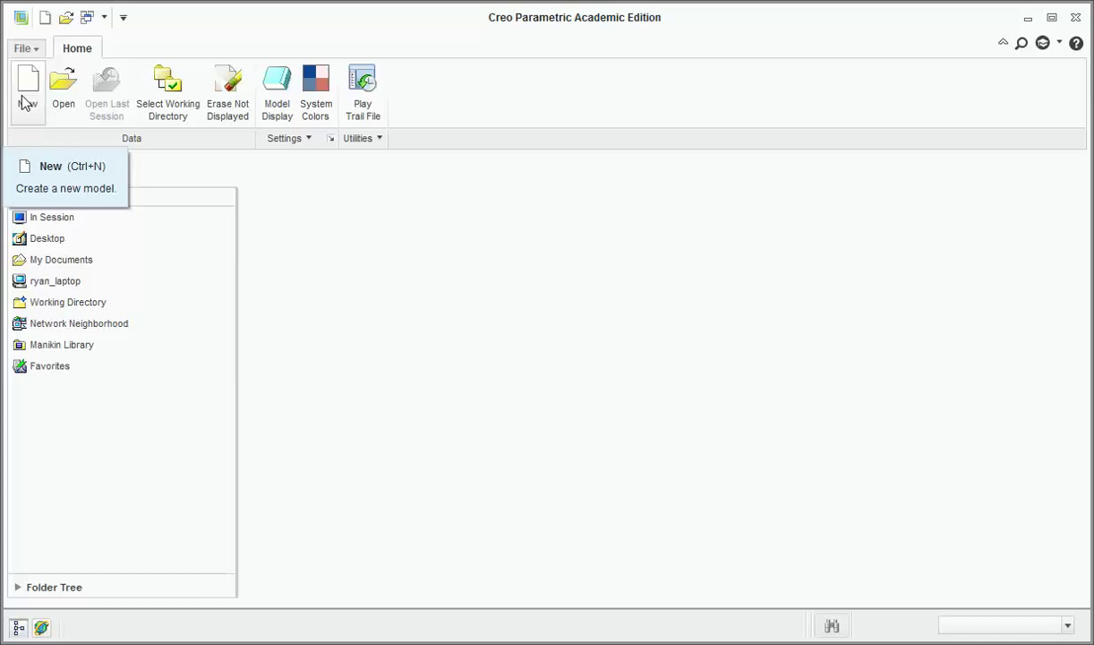
Step: Create a new assembly of sub-type Design named strutassembly, using the default template
click(27, 103)
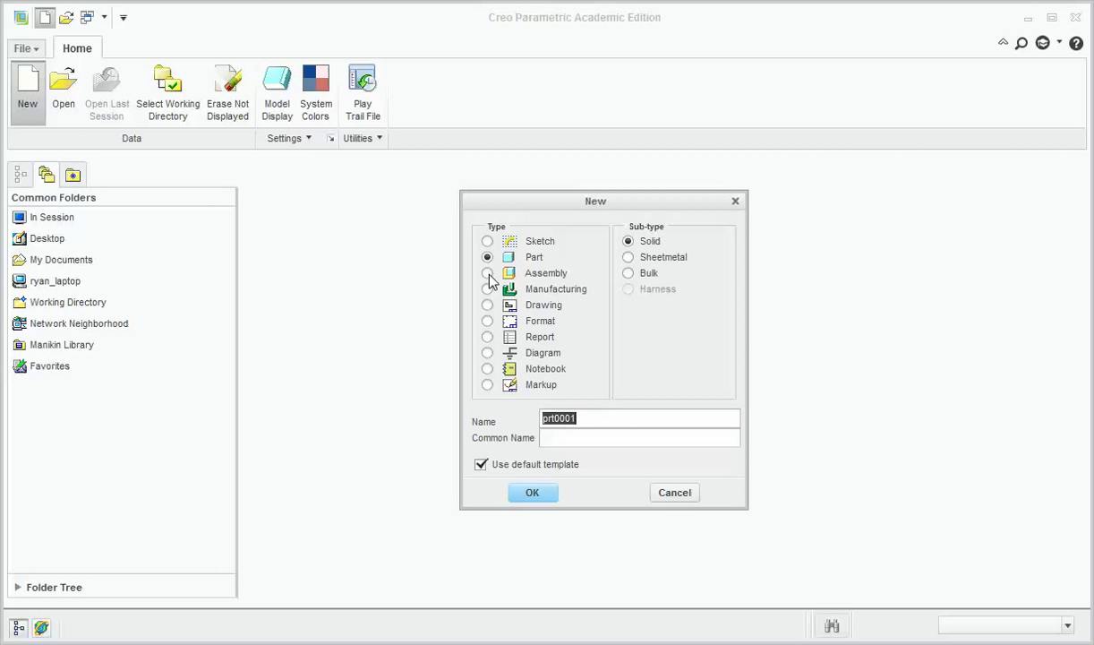
click(488, 274)
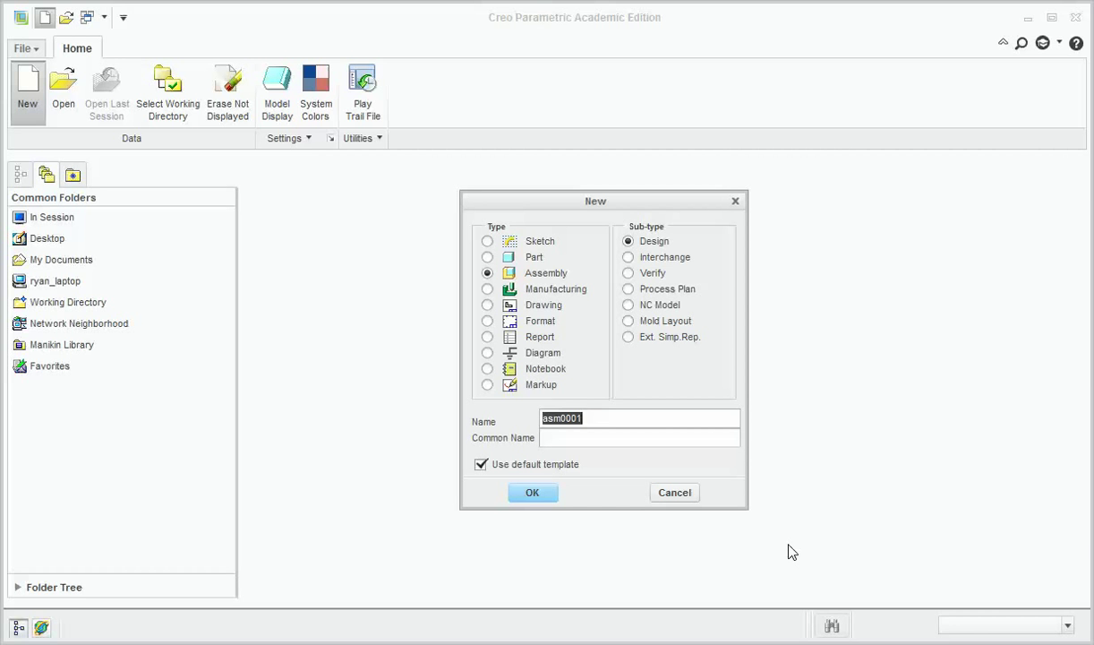
text(strutassembly)
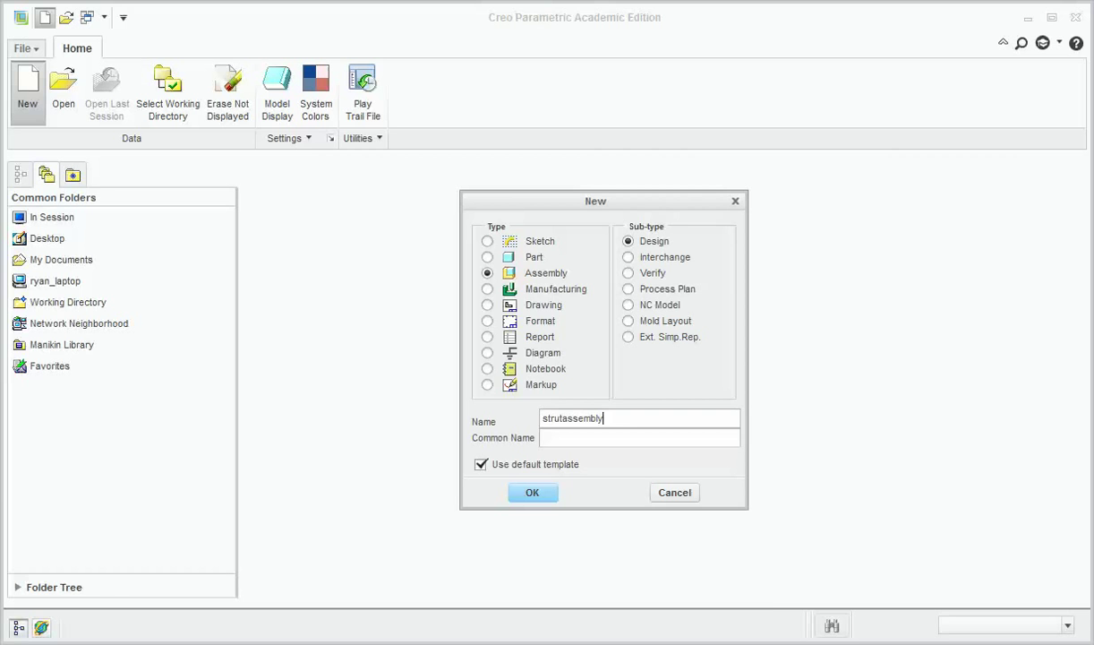
key(Return)
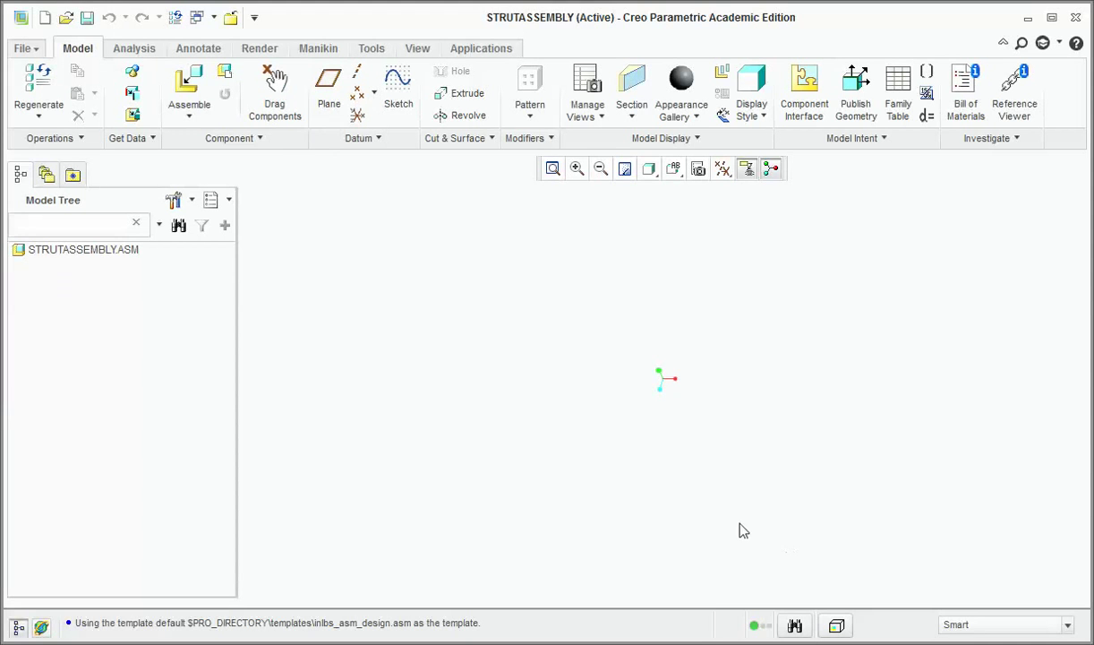
Step: Assemble corner_cube.prt as the first component, fixed with the Default constraint
click(188, 85)
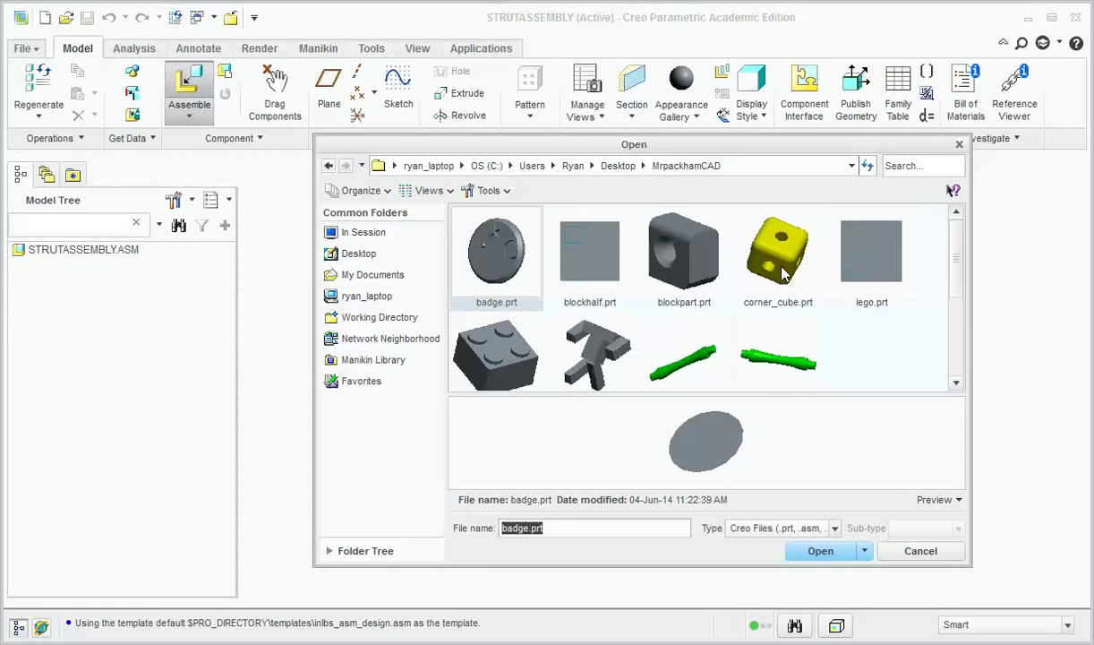
double_click(782, 268)
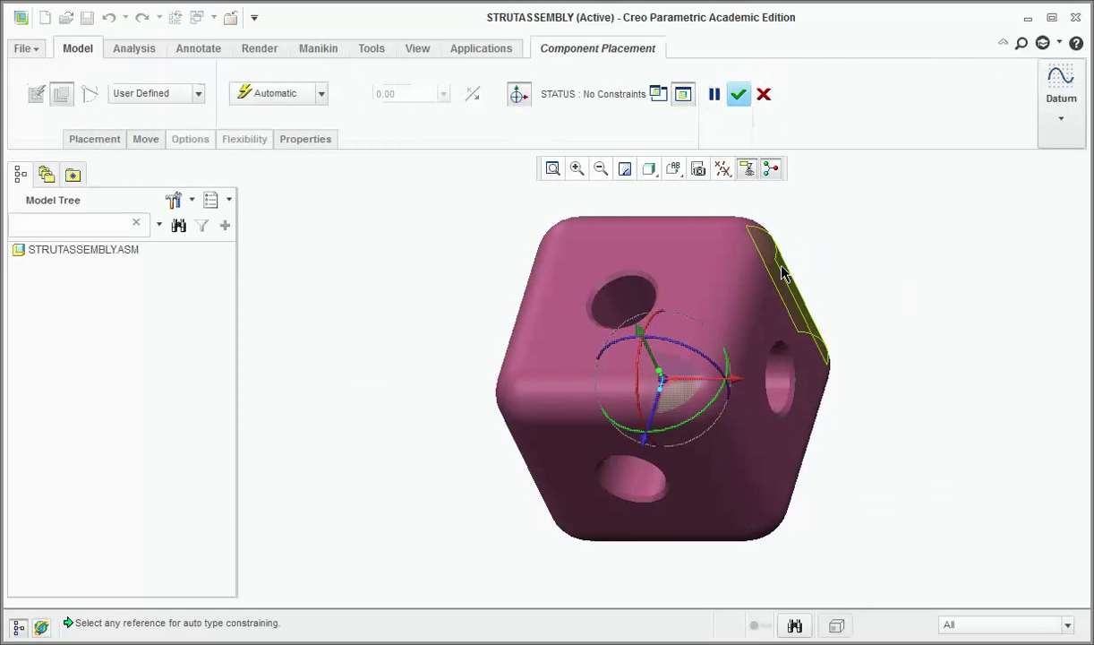
scroll(857, 397, down, 2)
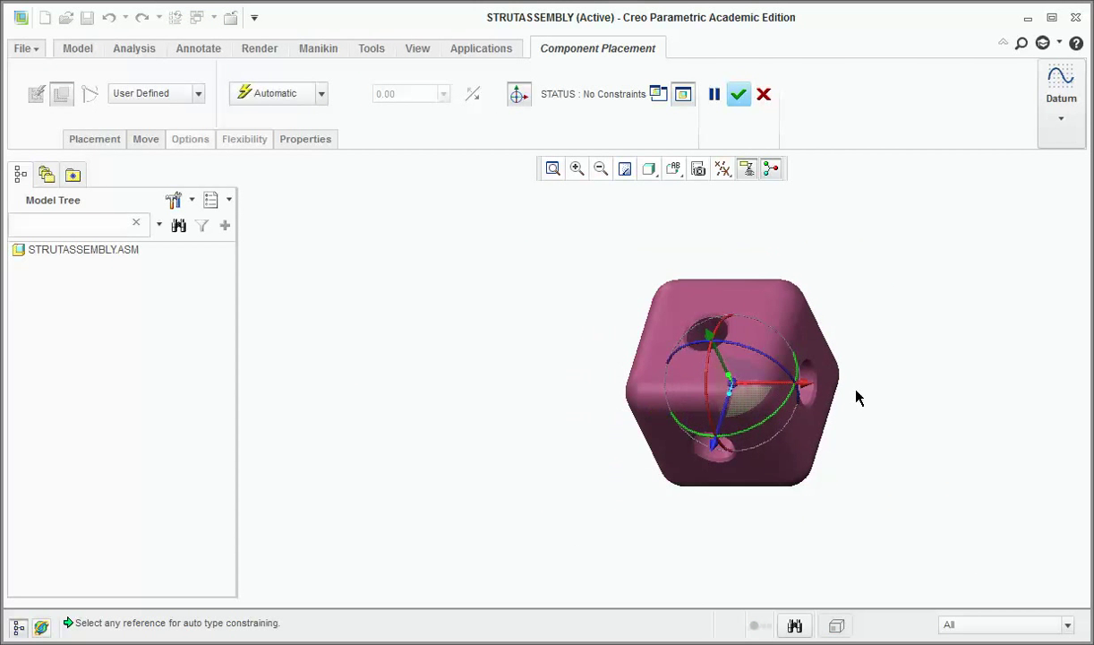
click(320, 93)
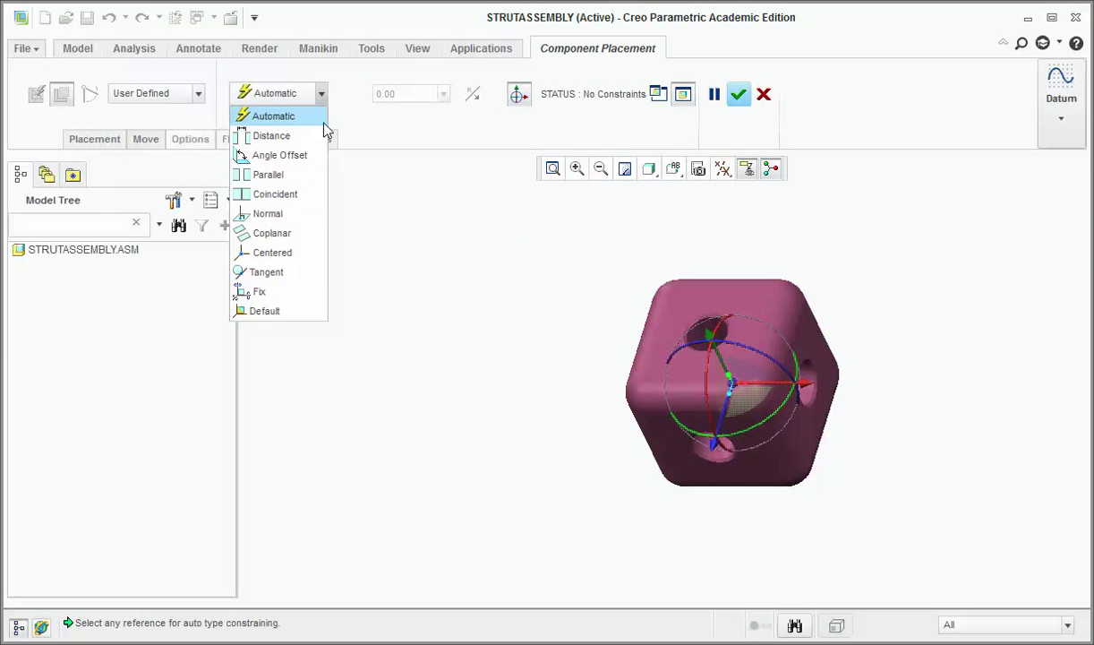
click(304, 310)
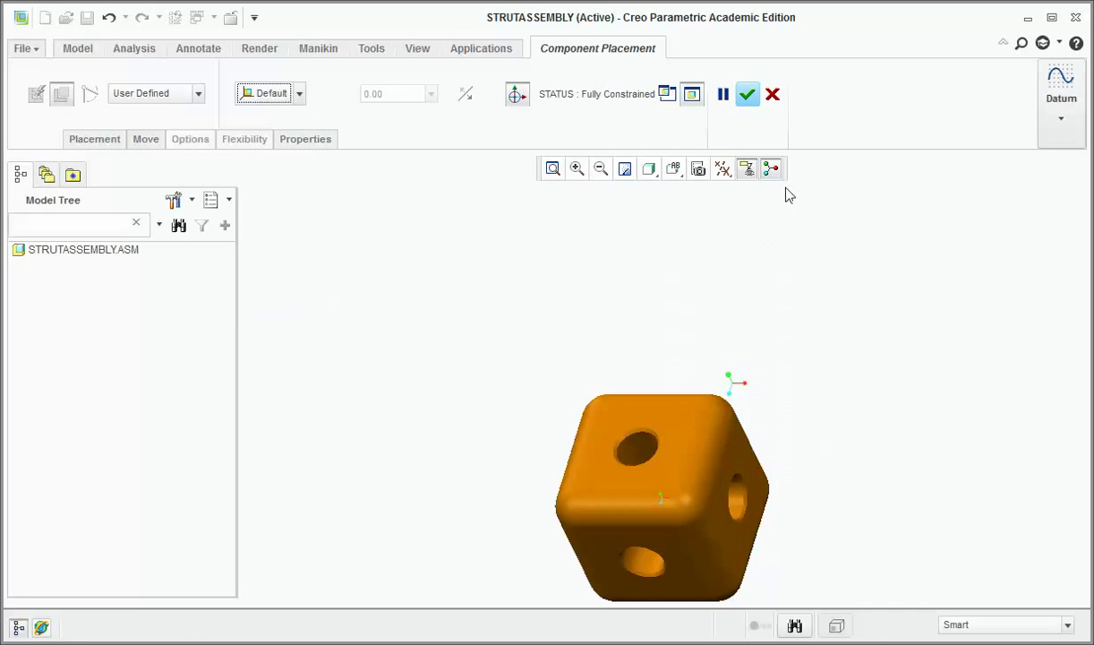
click(748, 94)
scroll(791, 393, down, 3)
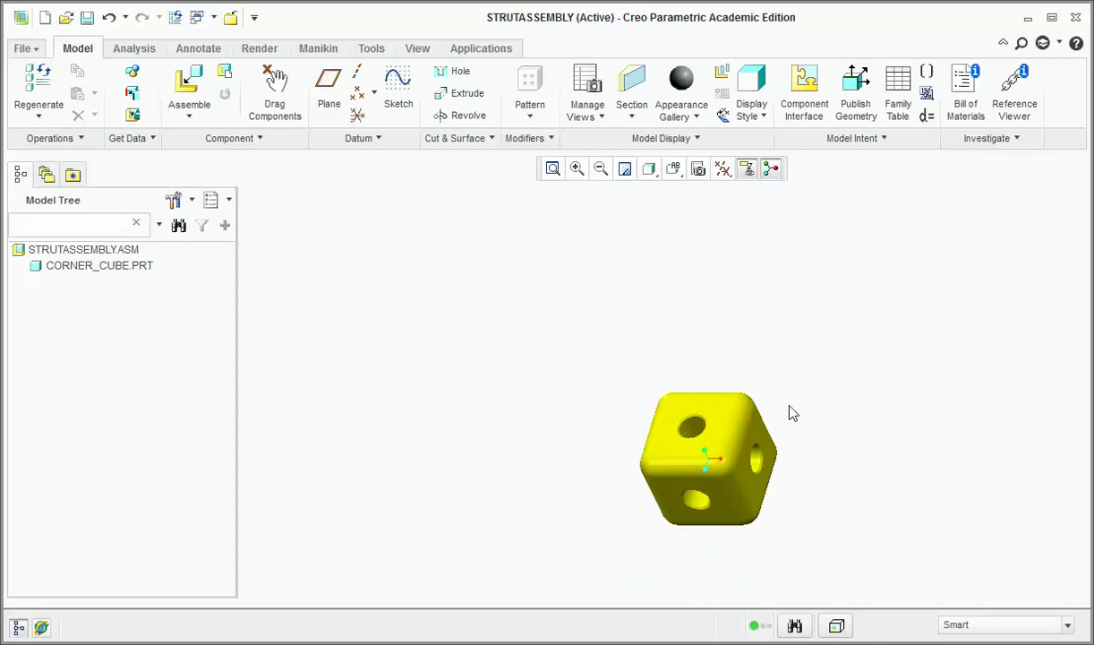
Step: Insert strut.prt into the assembly and move it clear of the corner cube
click(189, 85)
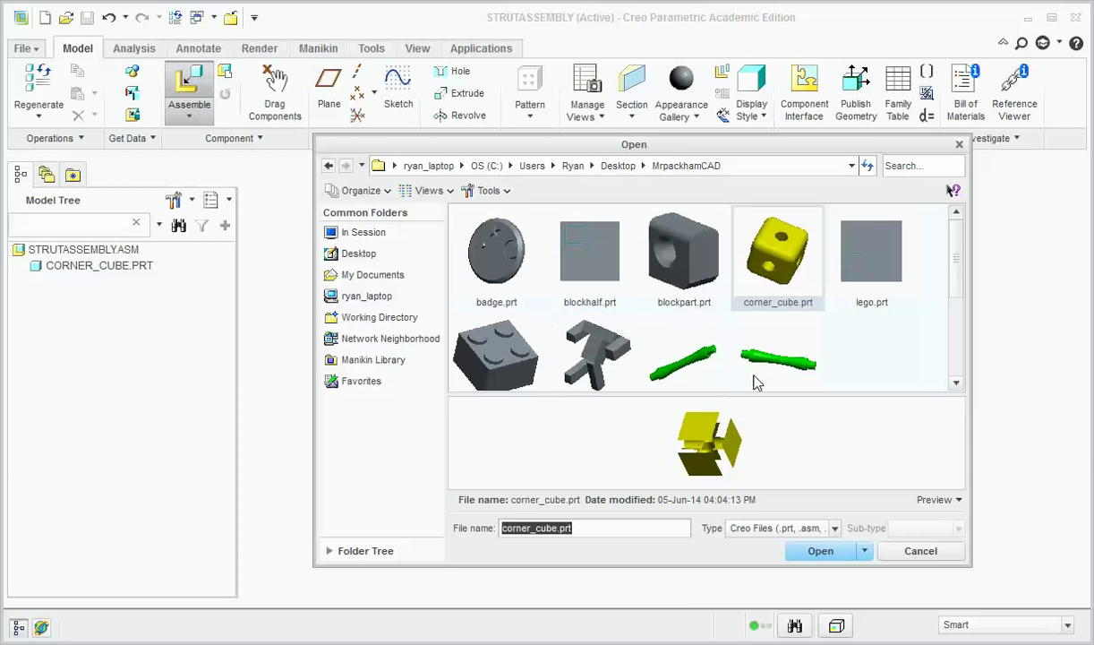
click(688, 355)
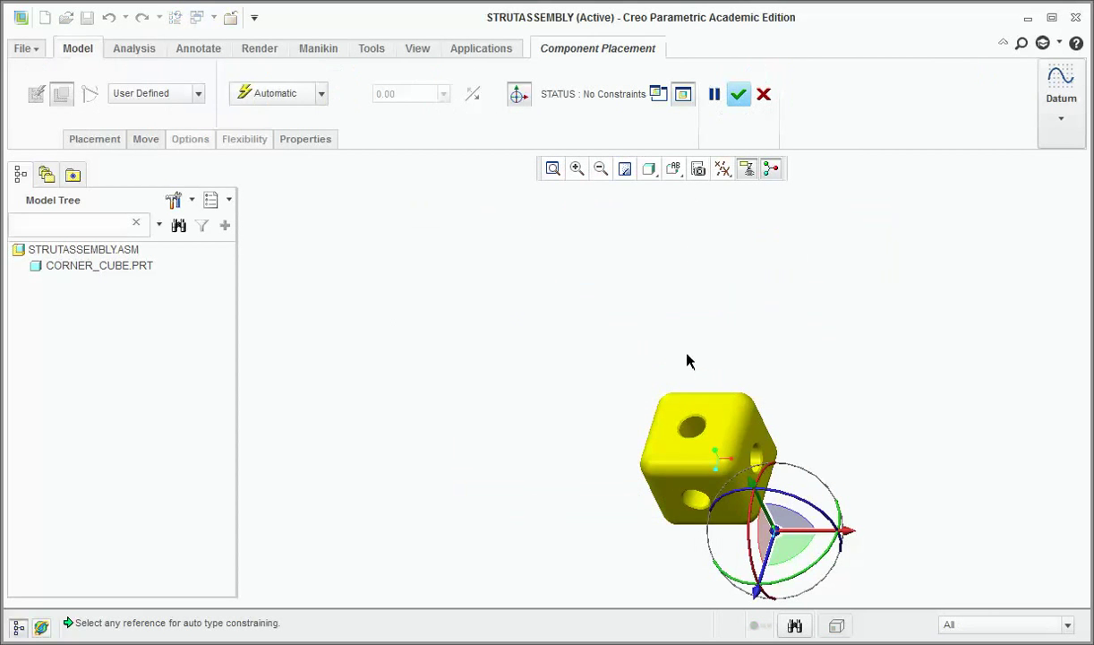
scroll(782, 466, down, 3)
scroll(782, 466, up, 2)
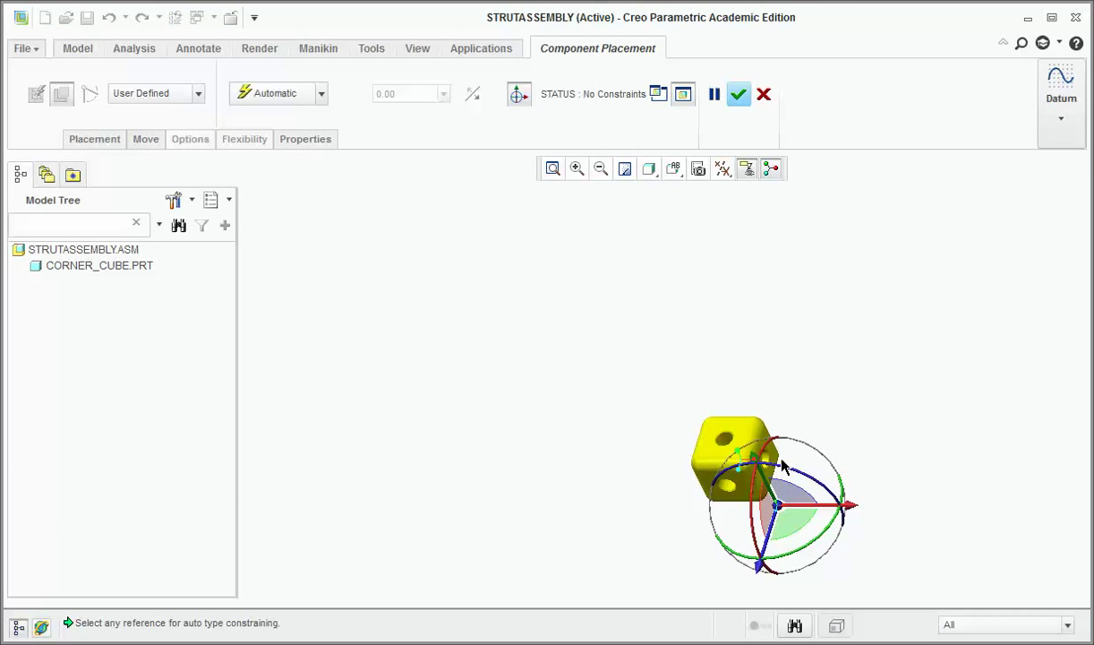
drag(779, 488, 837, 434)
Step: Examine the corner cube's holes and the unplaced strut both close up and from a distance
scroll(846, 459, up, 8)
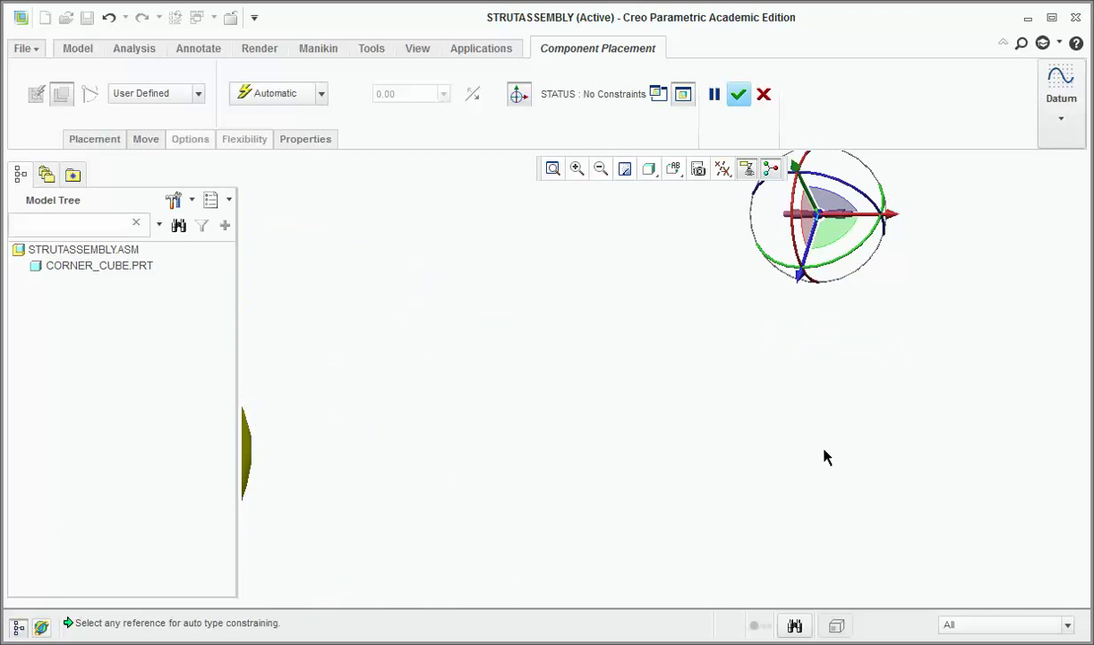
scroll(826, 456, down, 6)
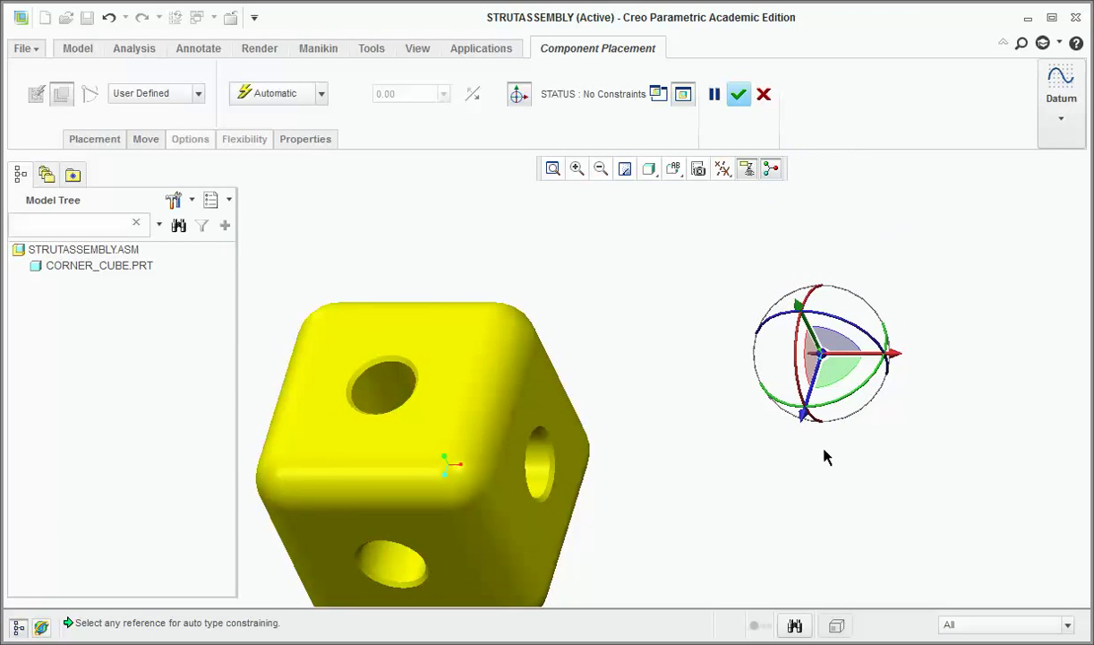
scroll(825, 457, up, 8)
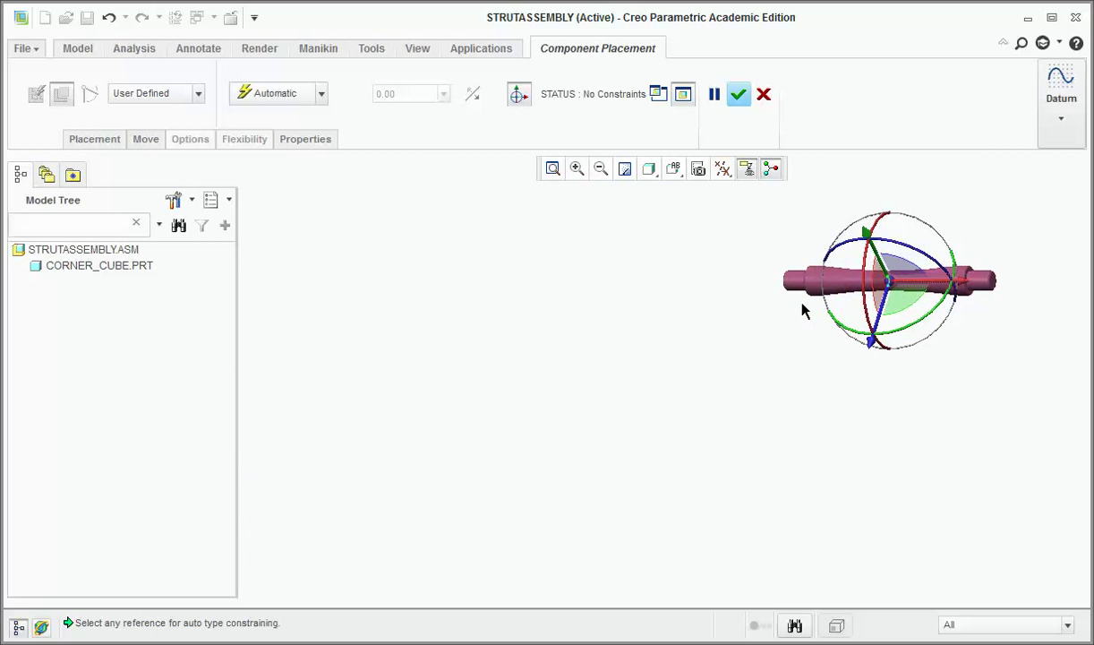
scroll(803, 311, up, 8)
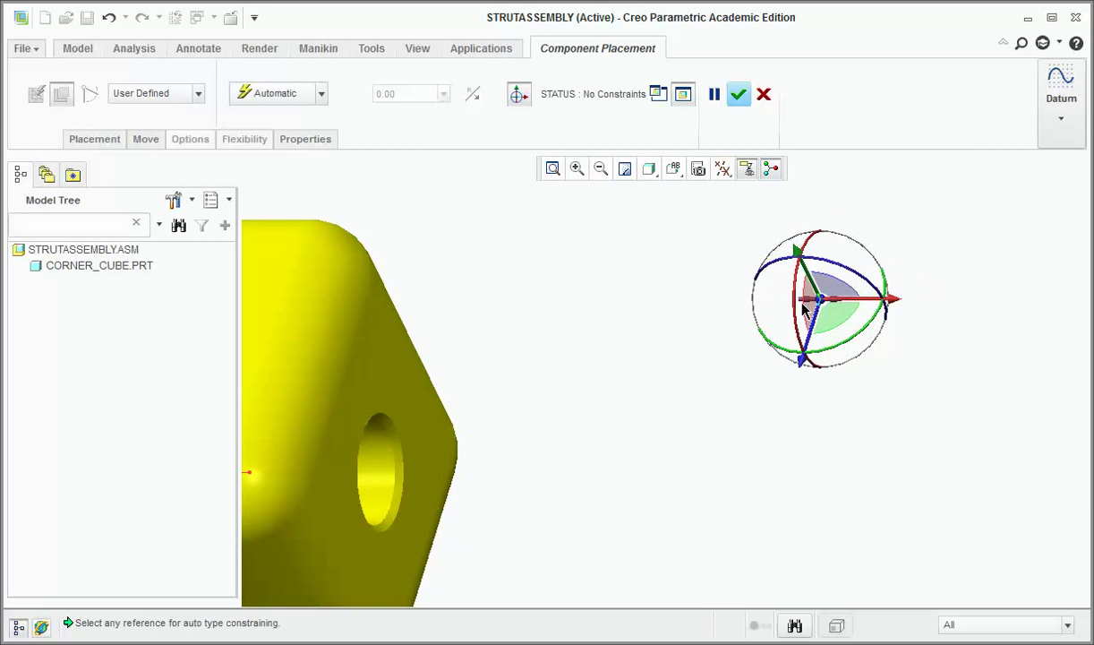
scroll(804, 311, down, 4)
scroll(803, 310, down, 5)
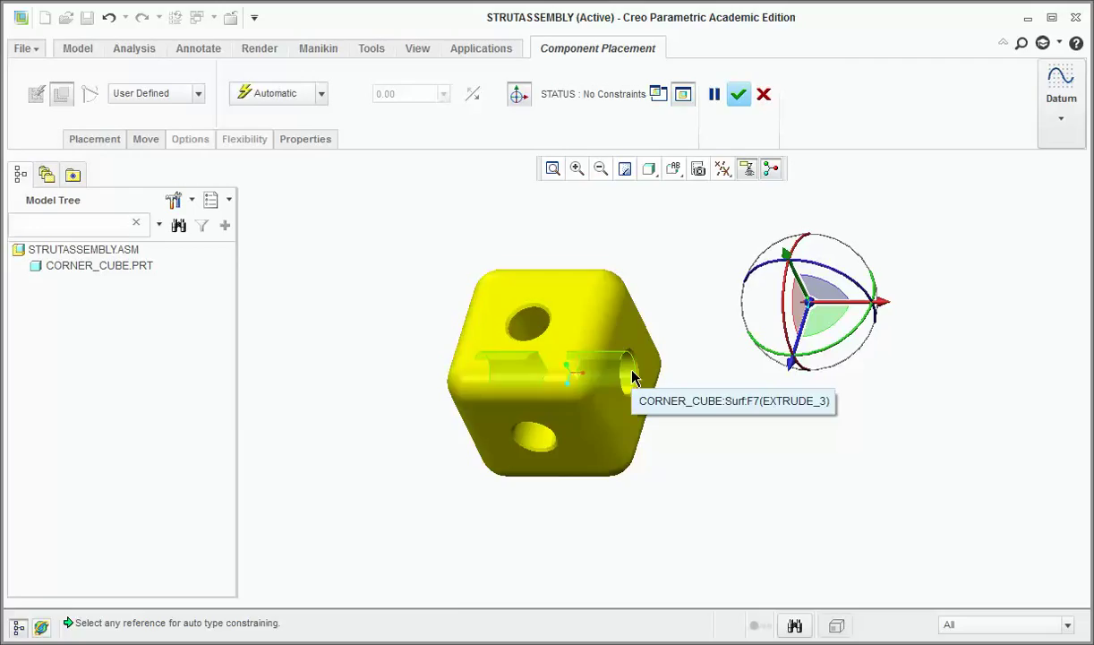
scroll(805, 326, up, 4)
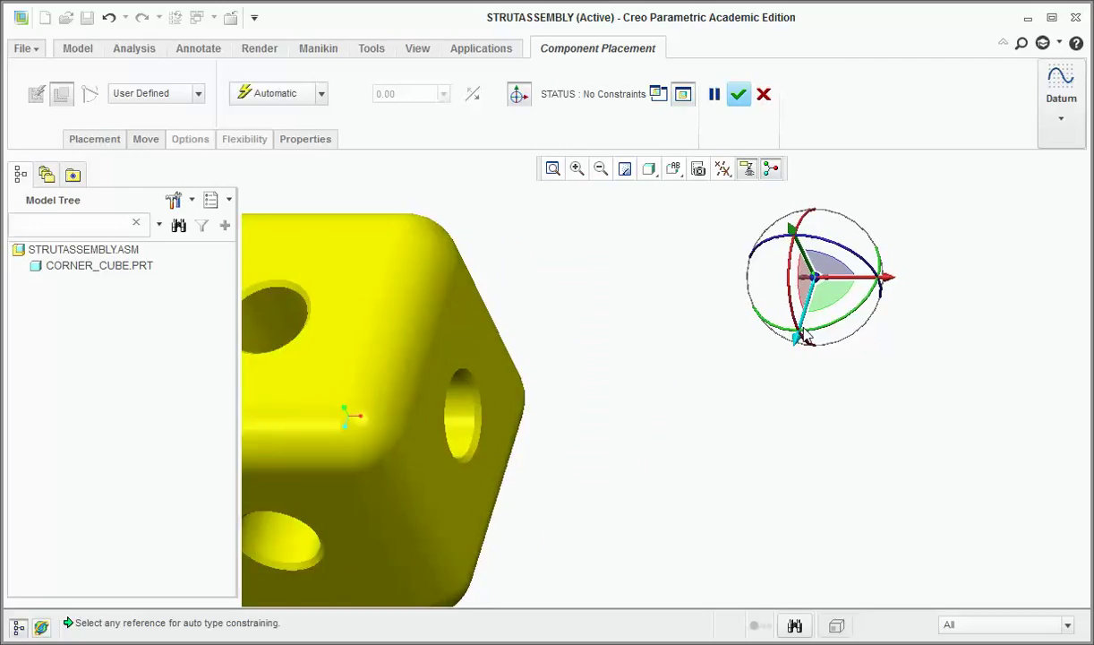
scroll(805, 327, down, 1)
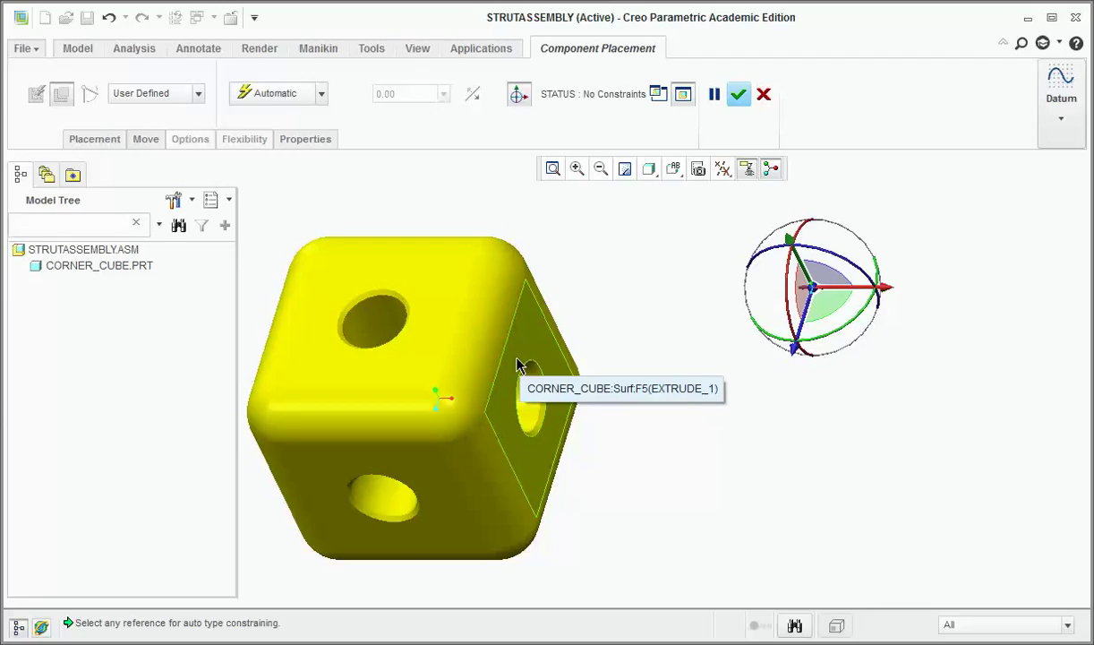
scroll(833, 350, down, 5)
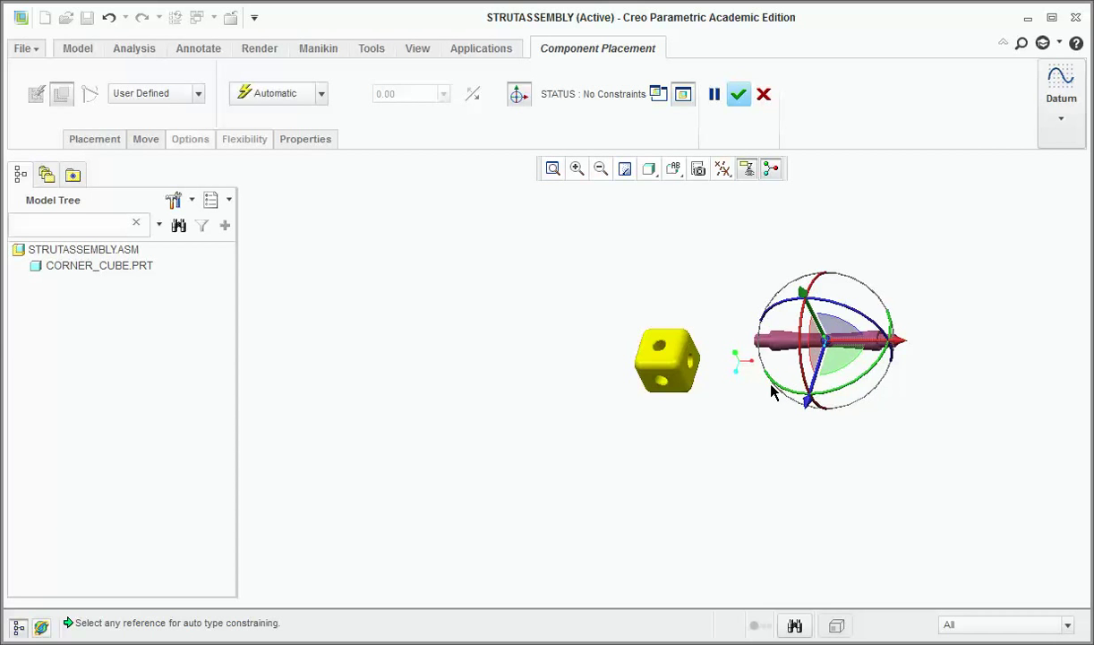
click(677, 375)
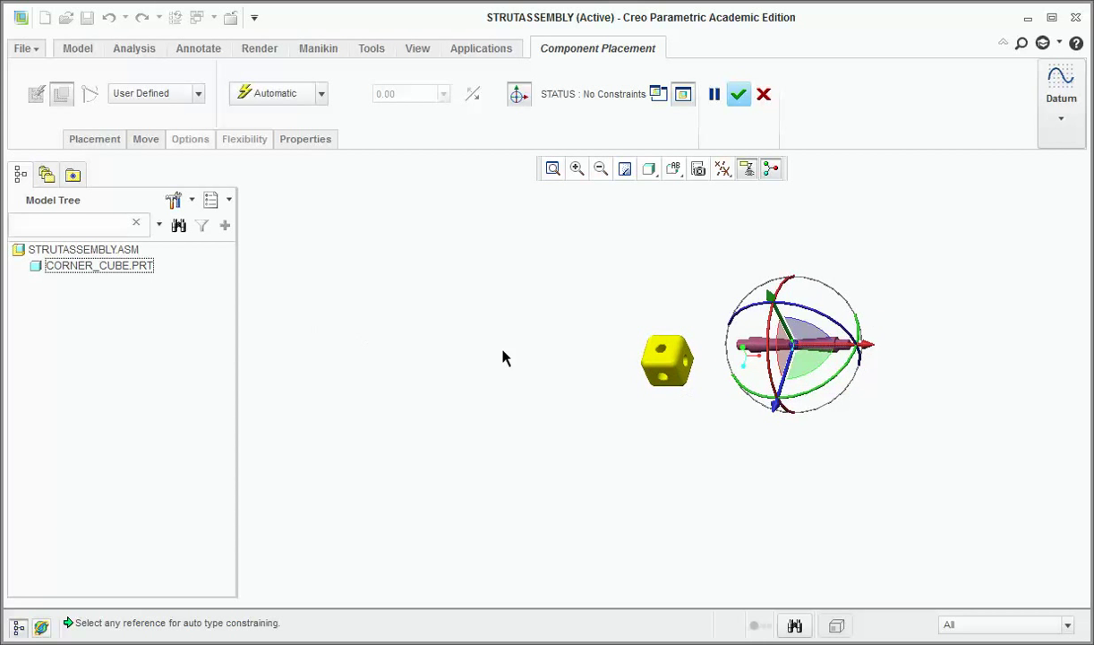
scroll(733, 358, up, 2)
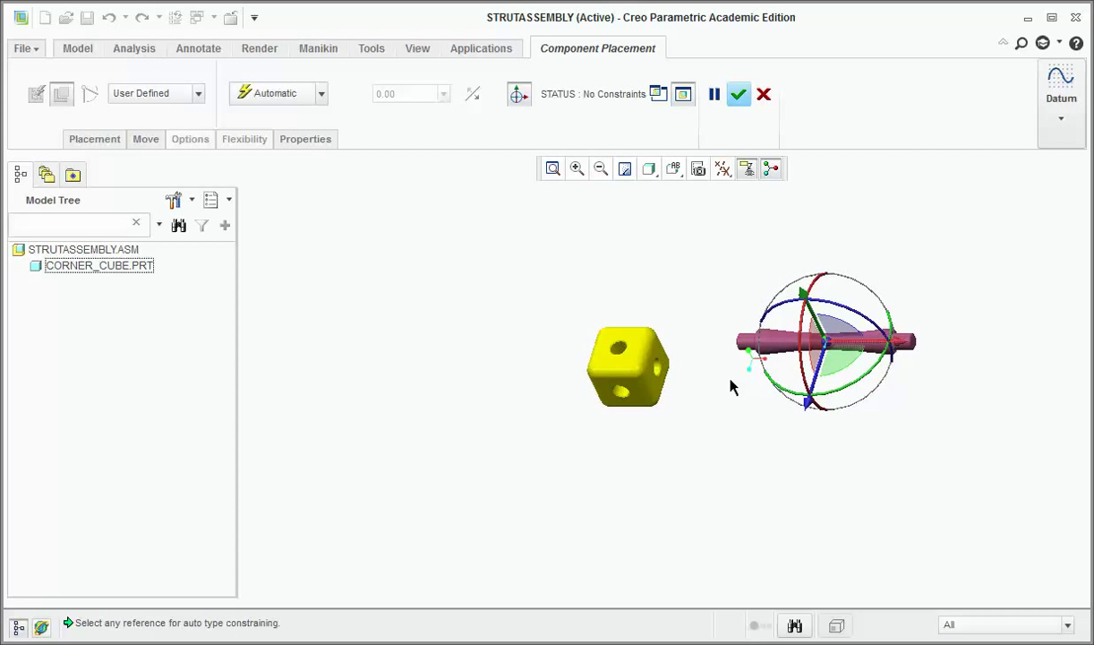
Step: Make the cylindrical surface of the strut's thin end coincident with the corner cube's side hole facing the strut
middle_drag(733, 384, 772, 392)
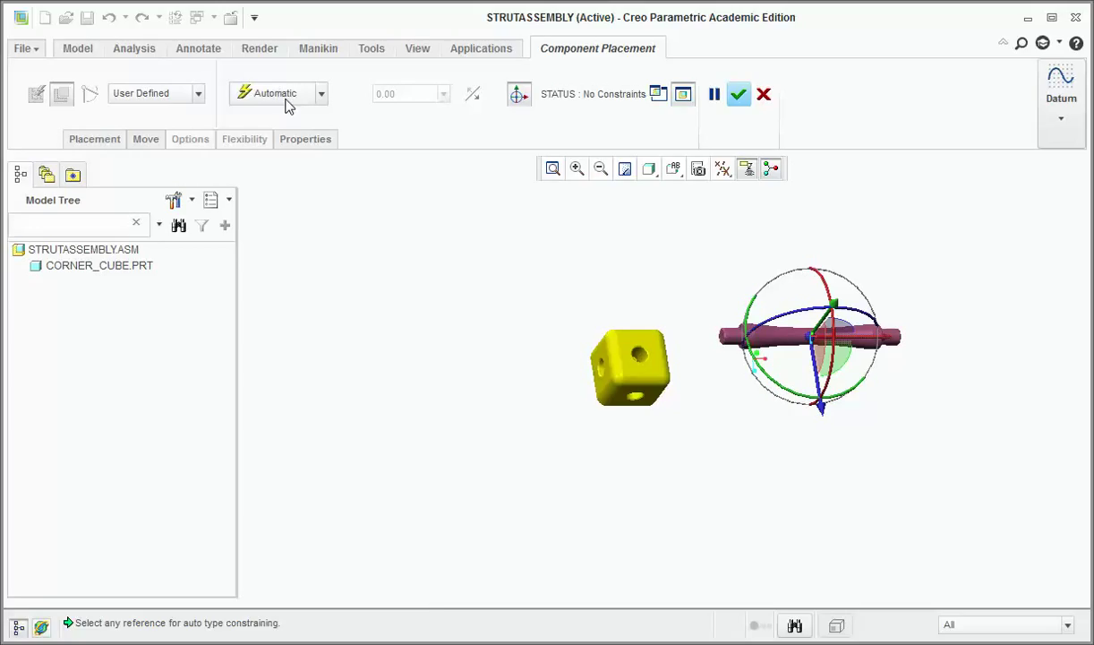
scroll(770, 339, up, 5)
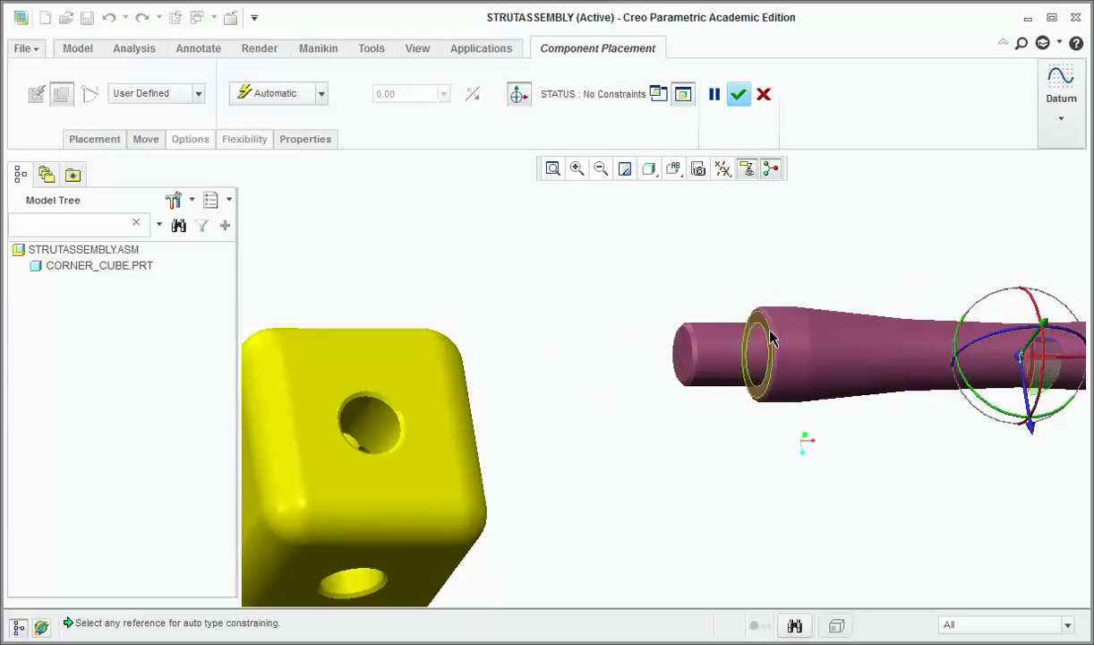
click(730, 365)
scroll(737, 390, down, 5)
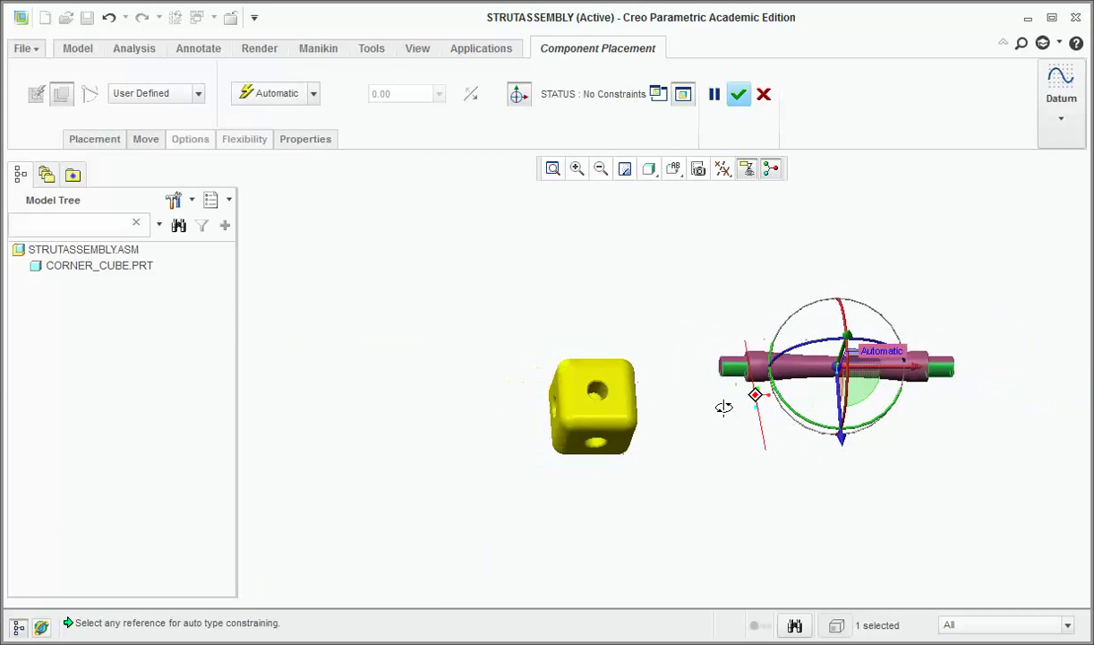
scroll(649, 410, up, 5)
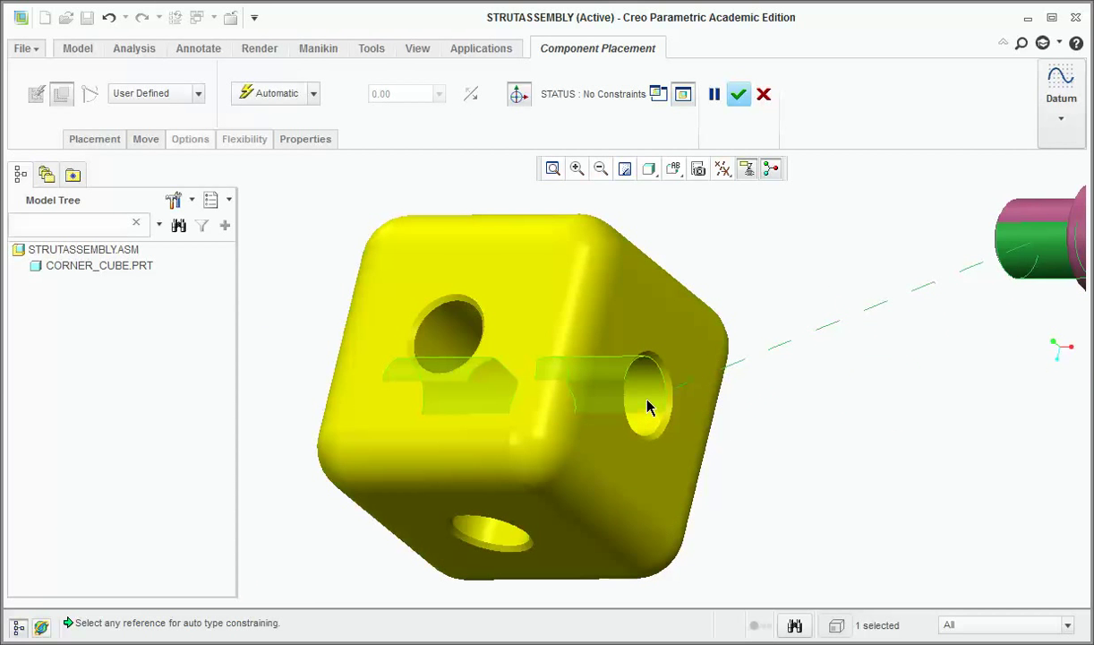
click(650, 408)
scroll(650, 408, down, 4)
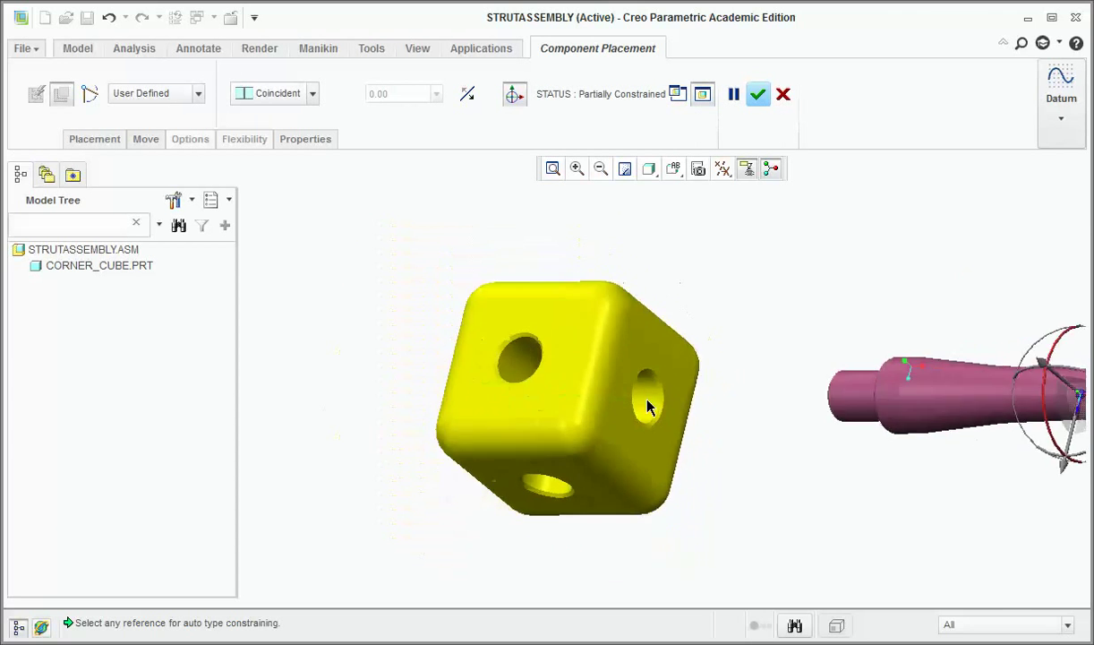
Step: Make the strut's shoulder face at the cube end coincident with the flat cube face around the hole, and accept the placement
middle_drag(704, 420, 772, 426)
scroll(821, 420, up, 5)
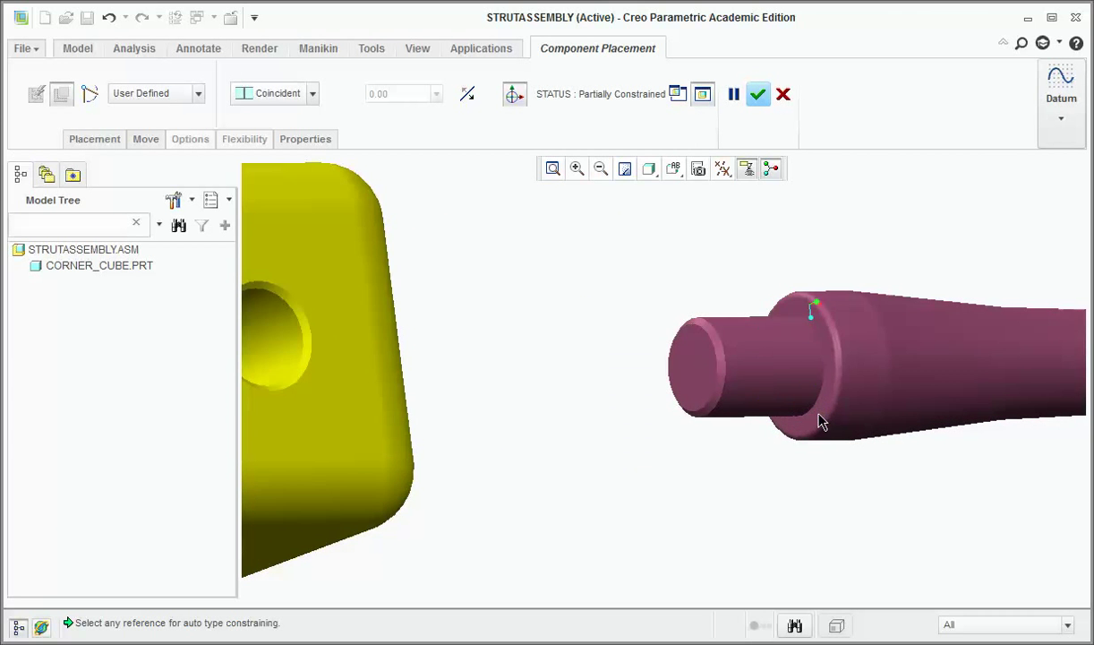
click(813, 425)
scroll(810, 430, down, 4)
middle_drag(809, 433, 721, 436)
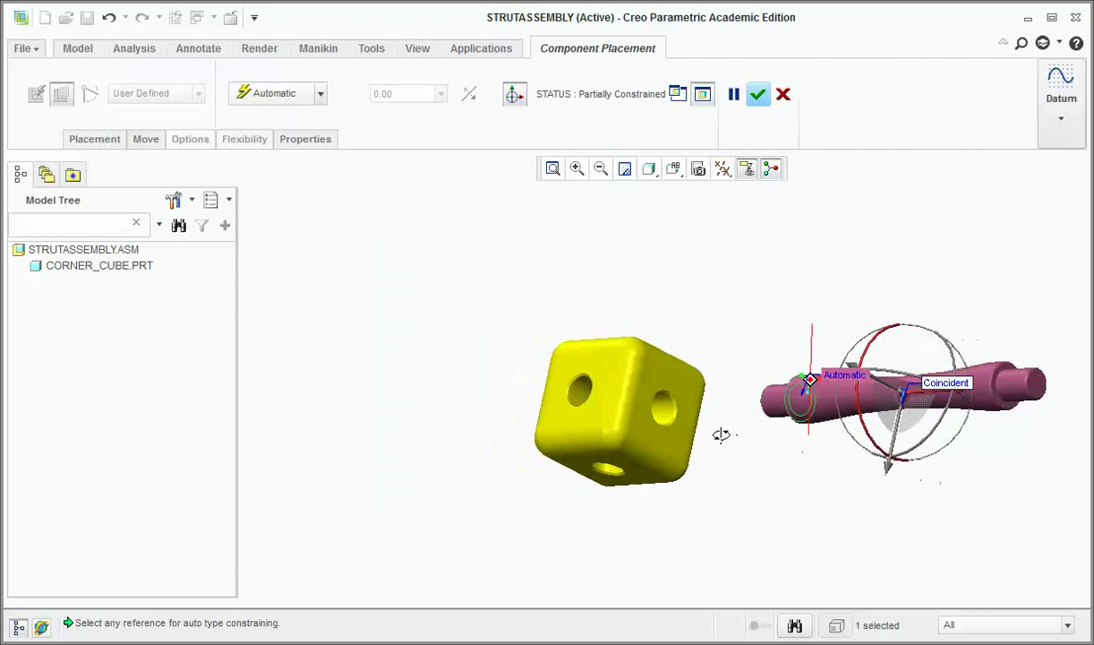
click(666, 442)
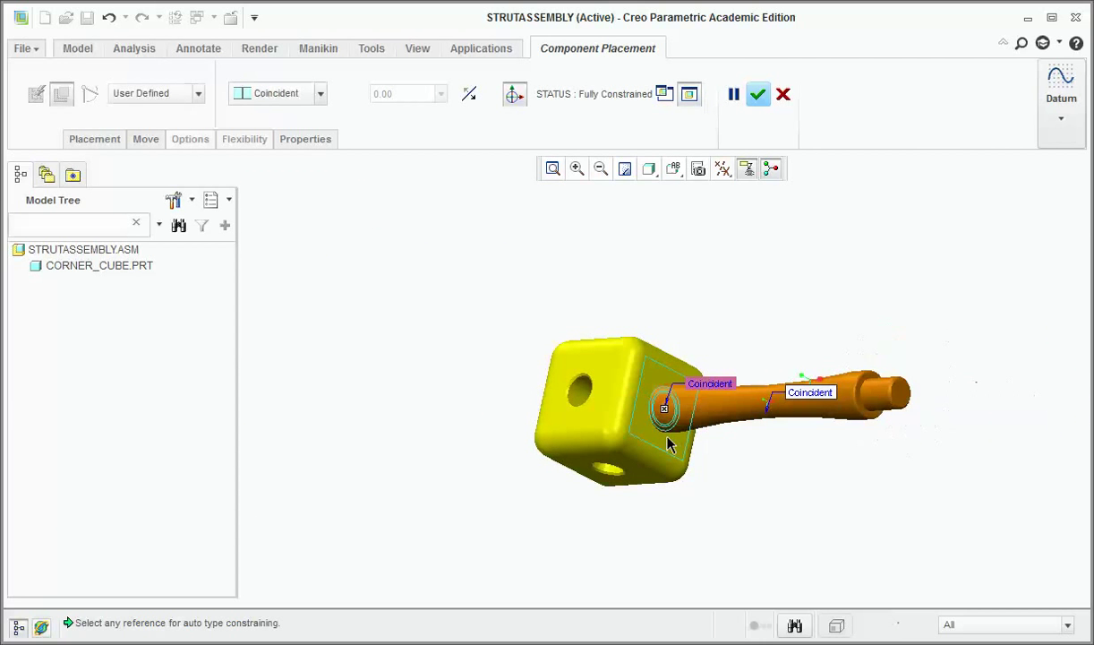
click(758, 94)
Step: Insert a second corner_cube.prt beside the strut's free end, with the cube face towards the strut in view
scroll(781, 308, down, 4)
middle_drag(796, 298, 833, 298)
scroll(846, 309, down, 3)
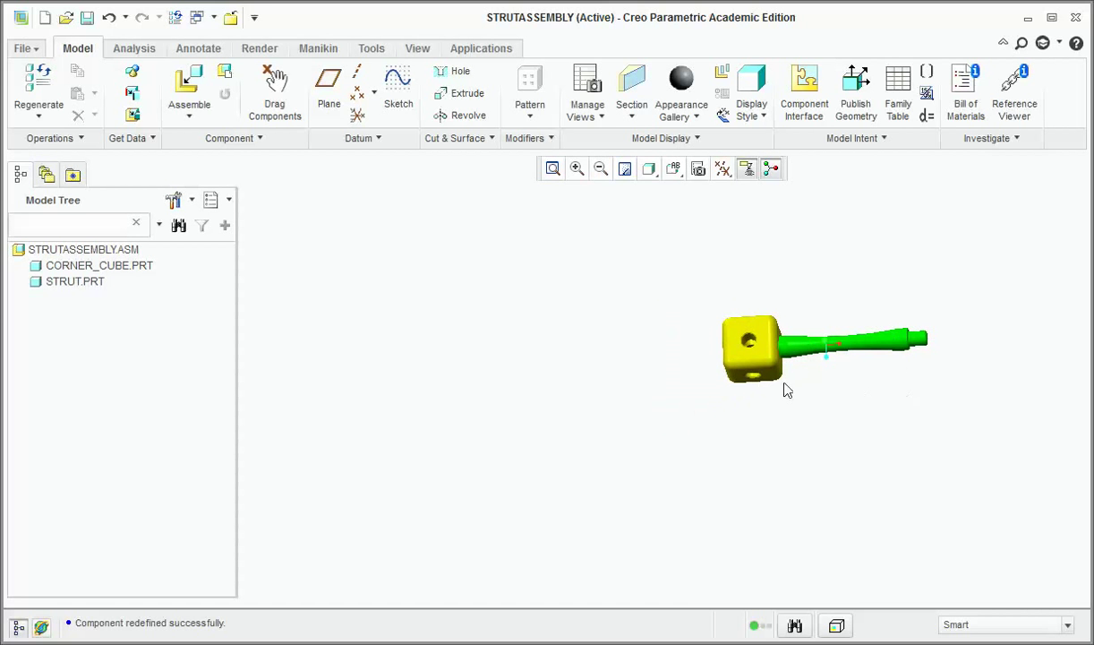
click(554, 168)
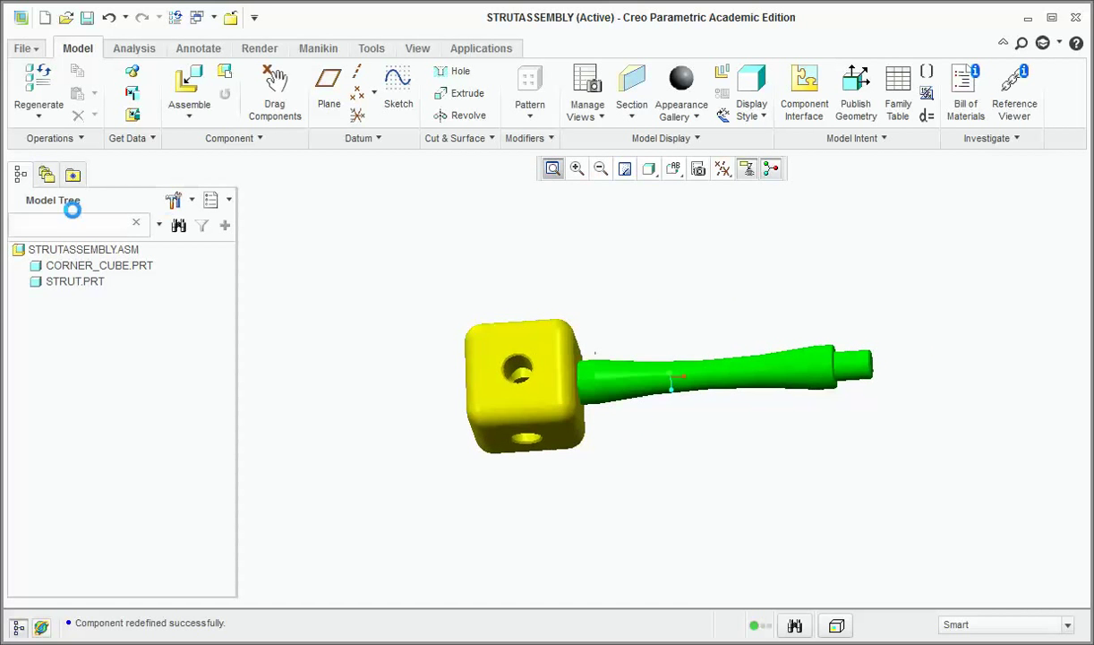
click(189, 87)
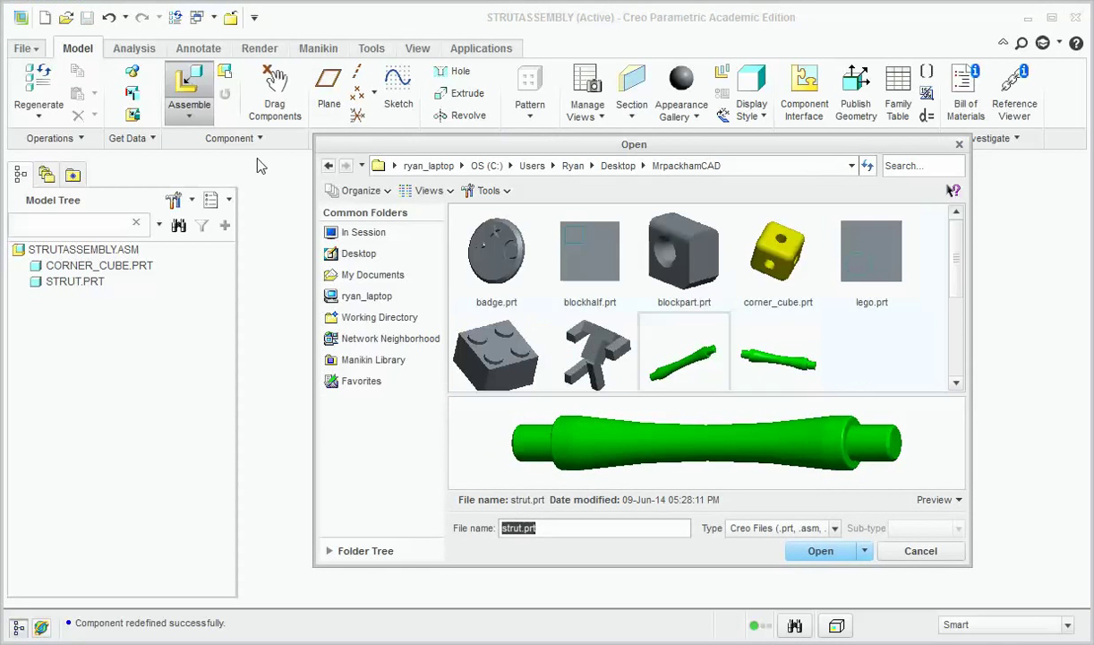
double_click(778, 260)
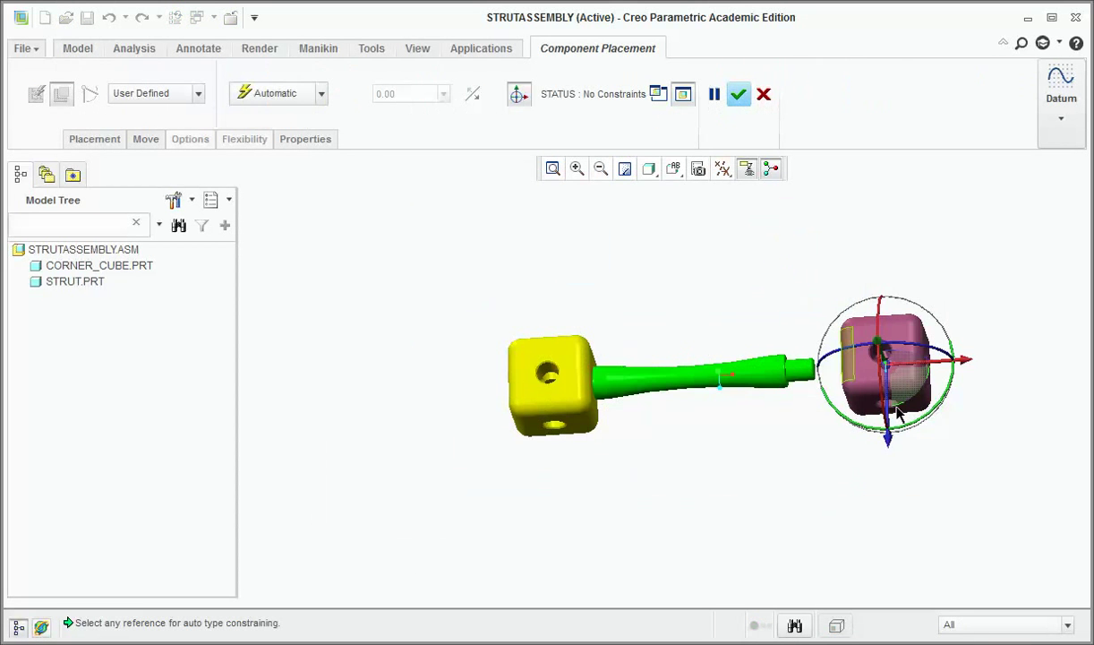
middle_drag(833, 463, 849, 434)
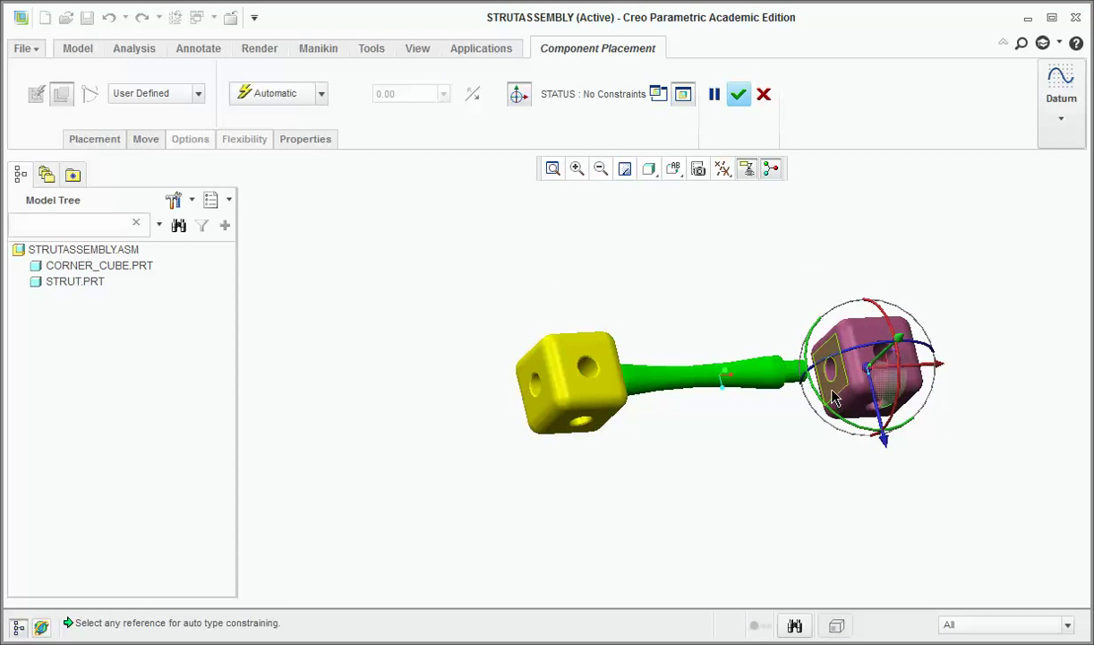
click(833, 393)
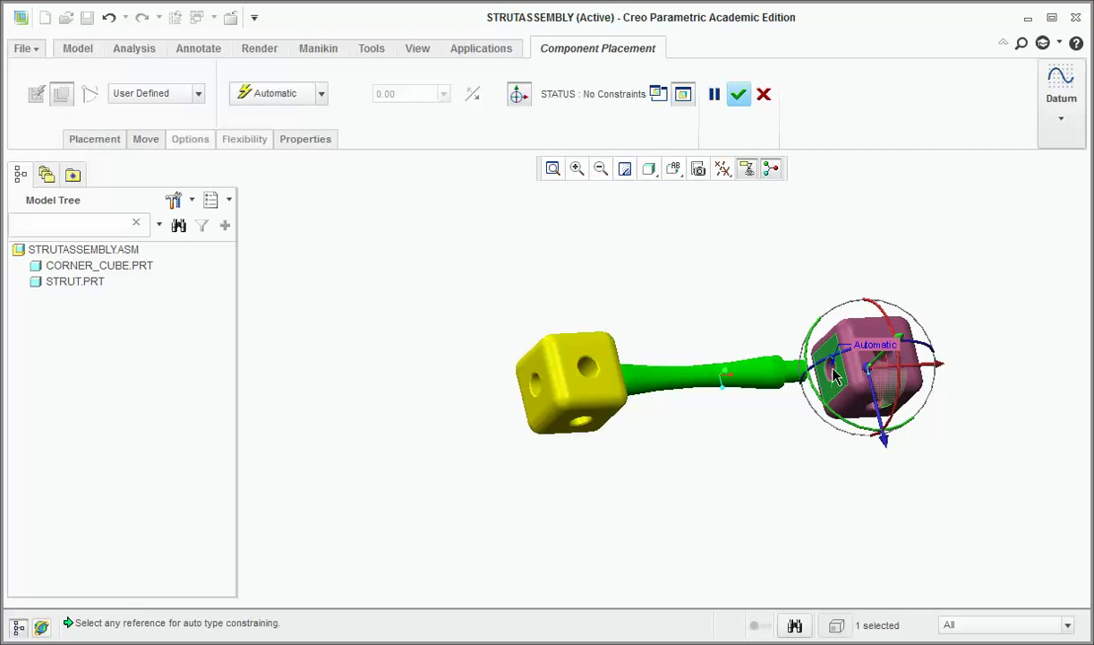
click(91, 140)
right_click(132, 215)
click(99, 226)
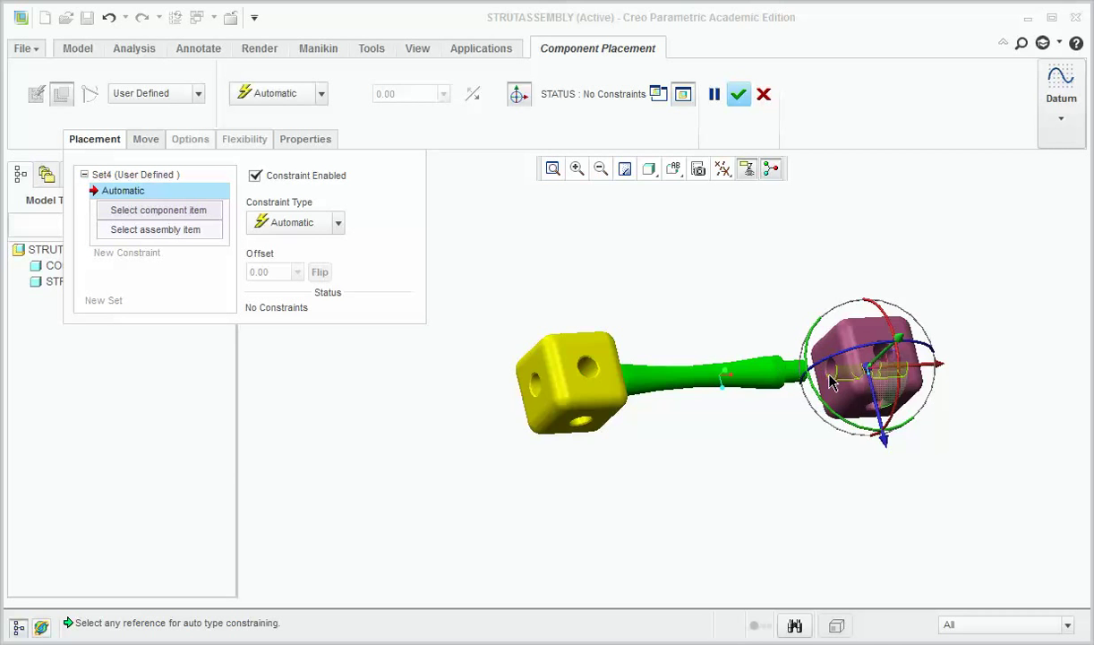
Step: Make the second cube's hole surface coincident with the cylindrical surface of the strut's free thin end
scroll(806, 376, up, 3)
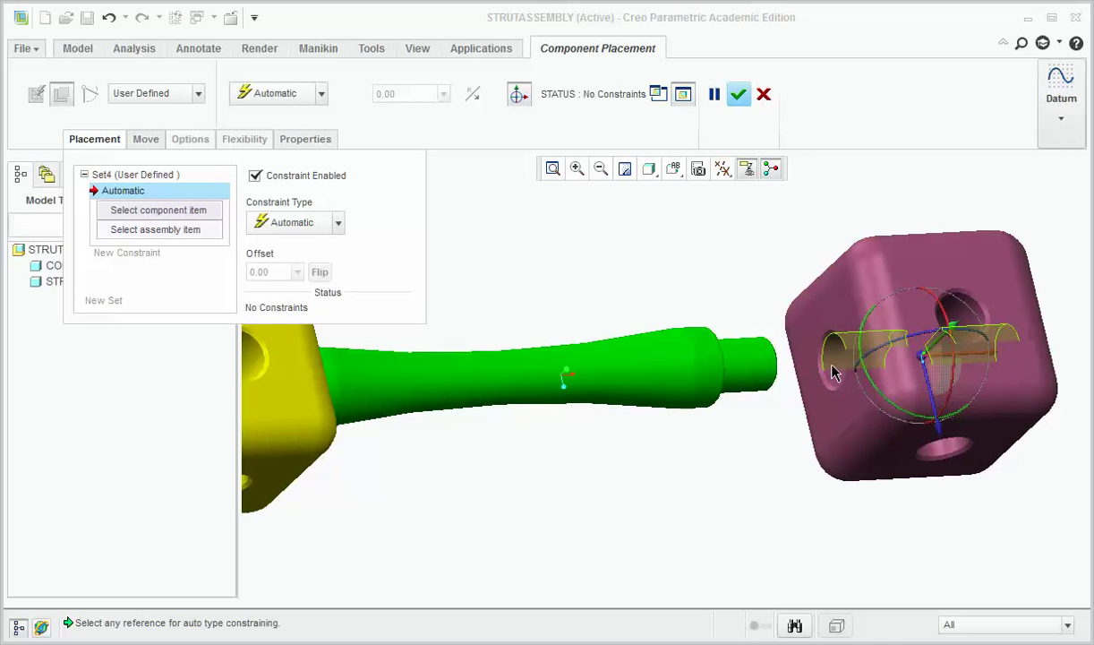
click(833, 373)
click(750, 364)
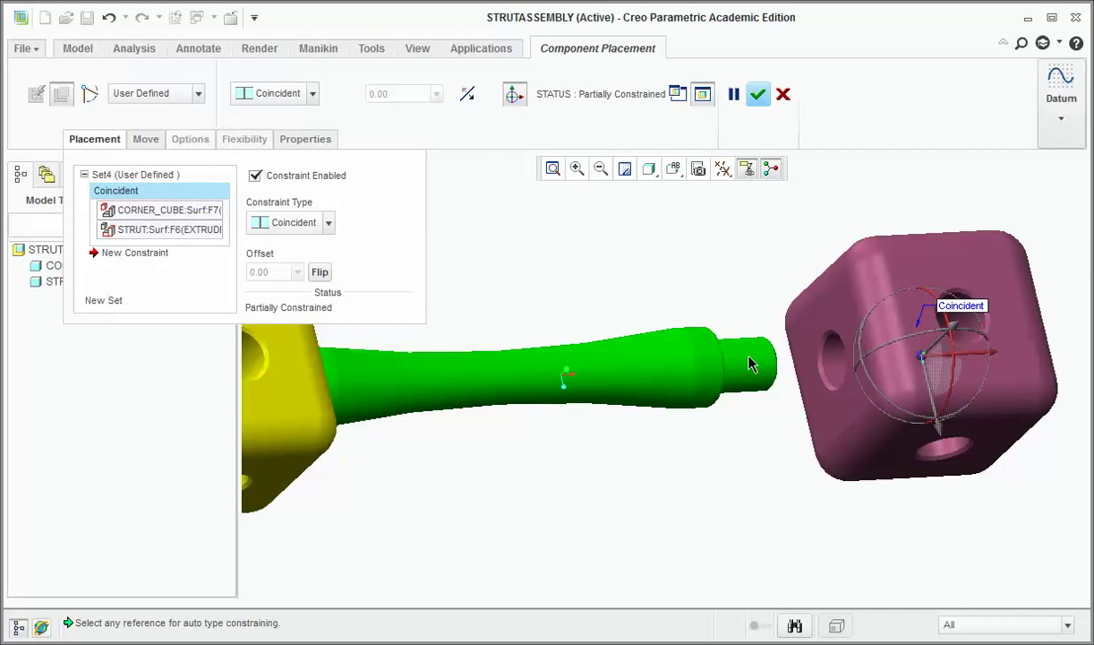
Step: Make the second cube's face around the hole coincident with the strut's shoulder face, and accept the placement
click(813, 381)
middle_drag(813, 380, 745, 410)
click(710, 410)
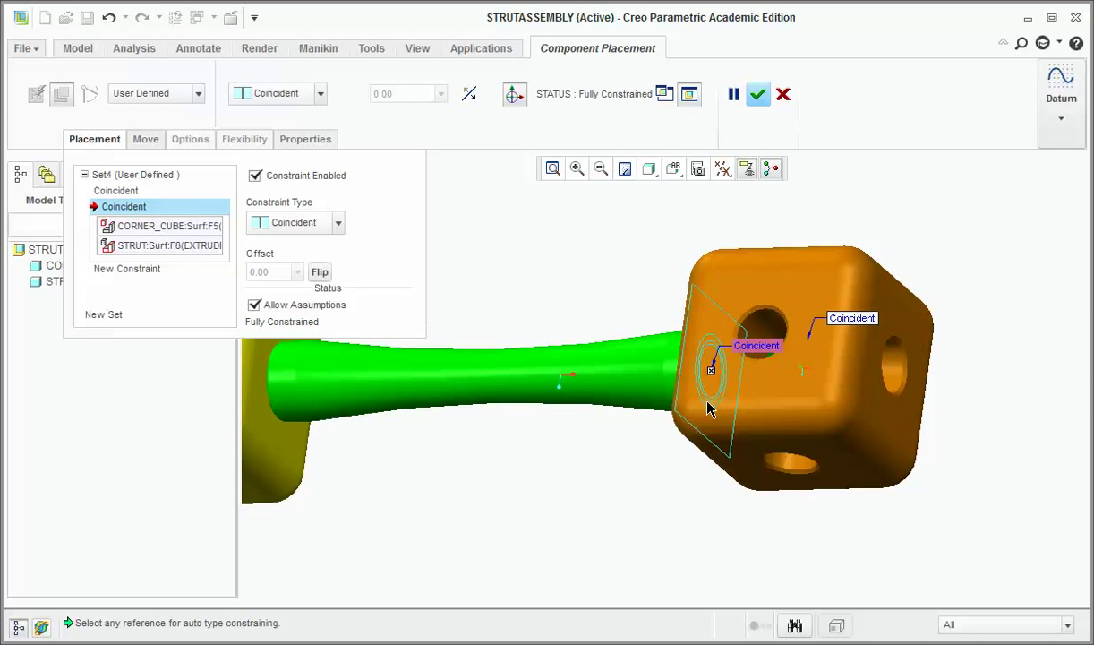
scroll(591, 466, down, 5)
click(758, 94)
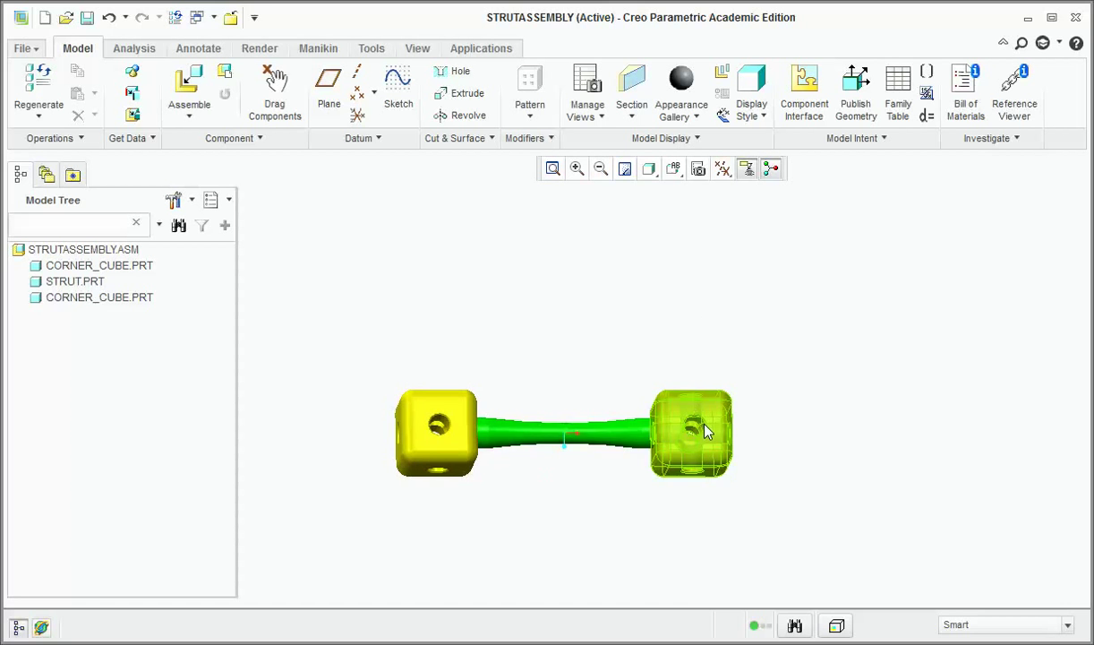
scroll(667, 379, down, 3)
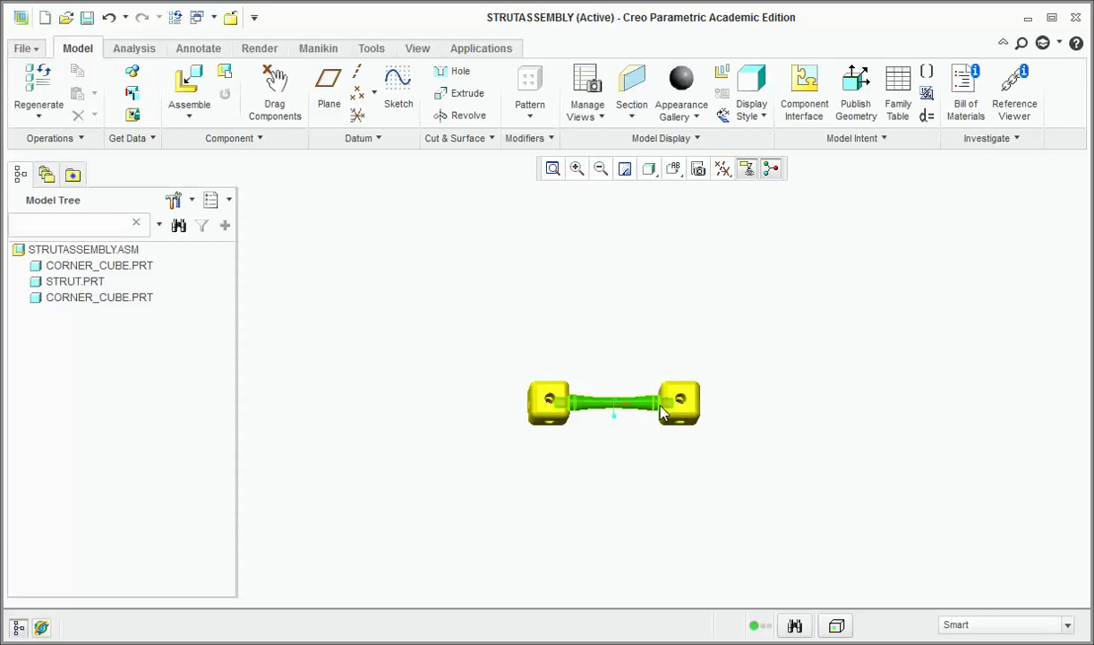